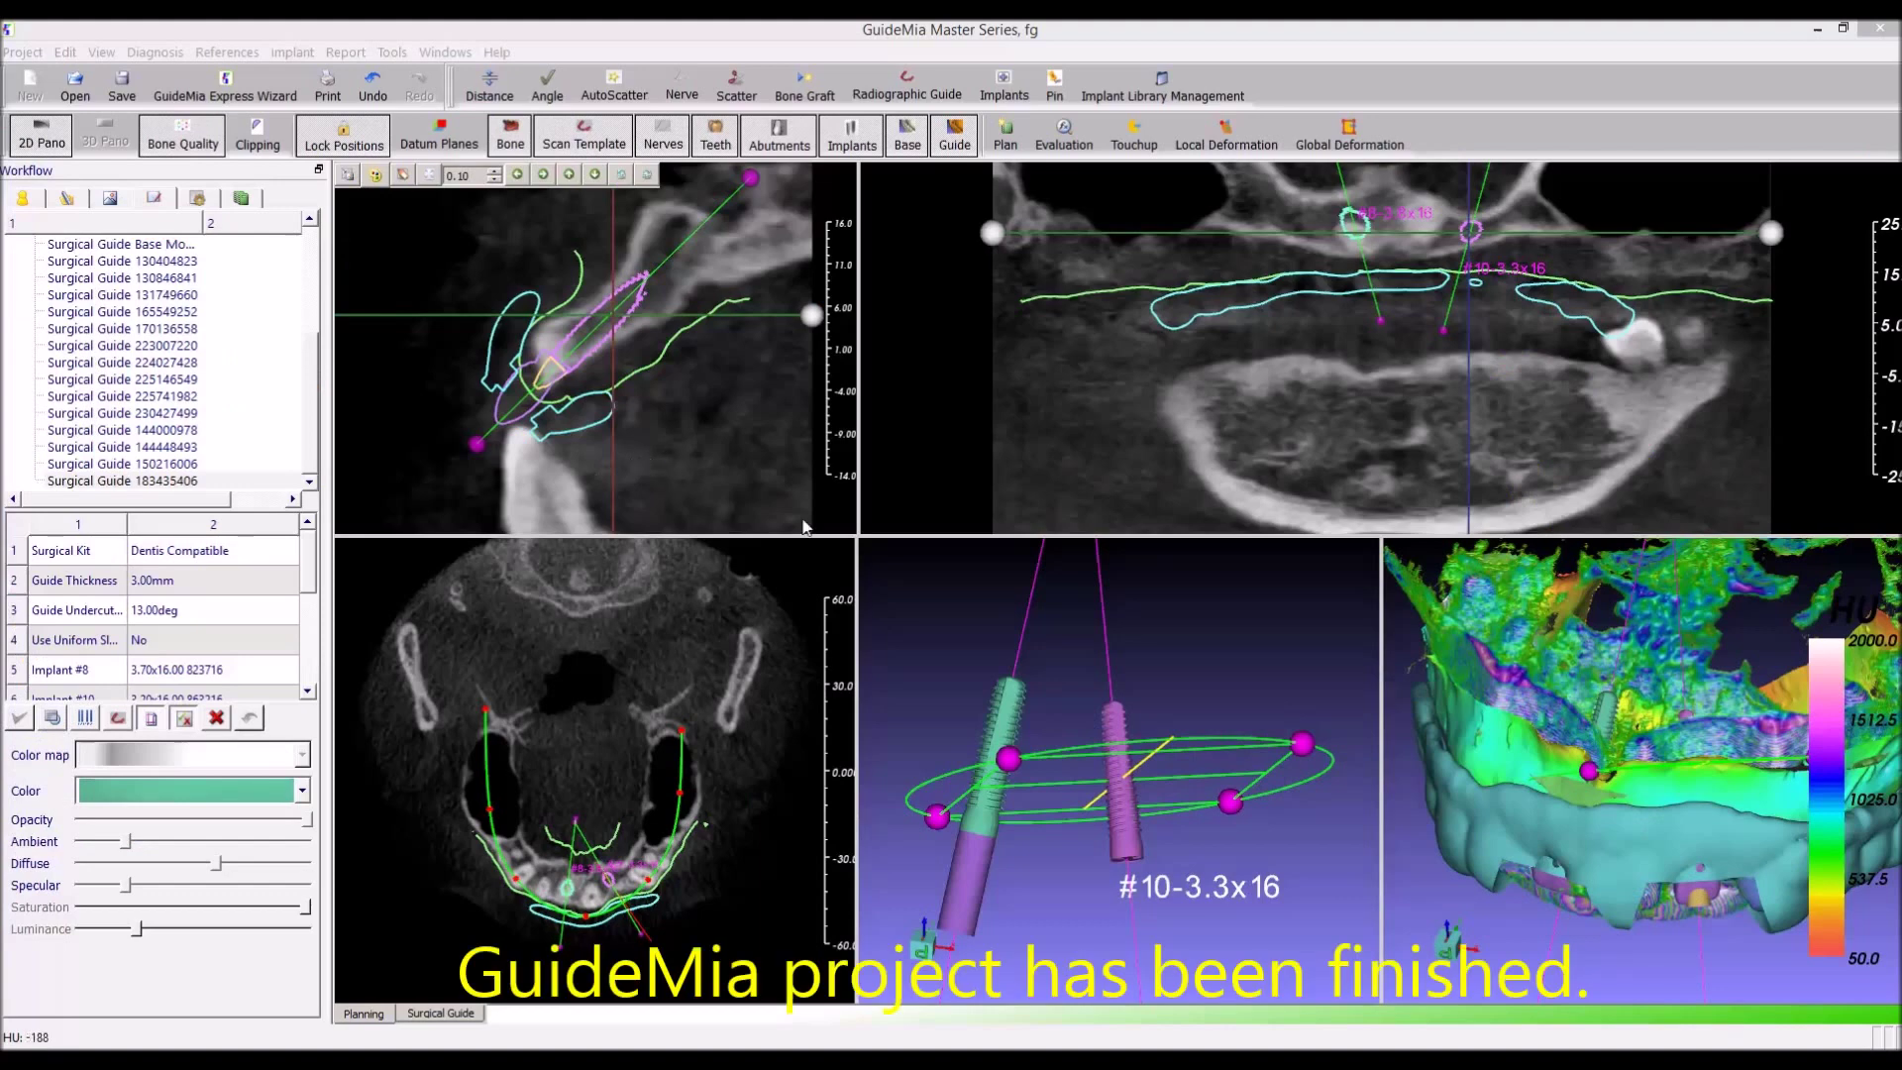
Hide the Scan Template layer from the 3D view
{"action": "left_click_drag", "start_coordinate": [966, 672], "coordinate": [1040, 793]}
{"action": "mouse_move", "coordinate": [1646, 968]}
{"action": "left_mouse_down"}
{"action": "mouse_move", "coordinate": [1684, 721]}
{"action": "mouse_move", "coordinate": [1478, 805]}
{"action": "mouse_move", "coordinate": [1407, 733]}
{"action": "left_mouse_up"}
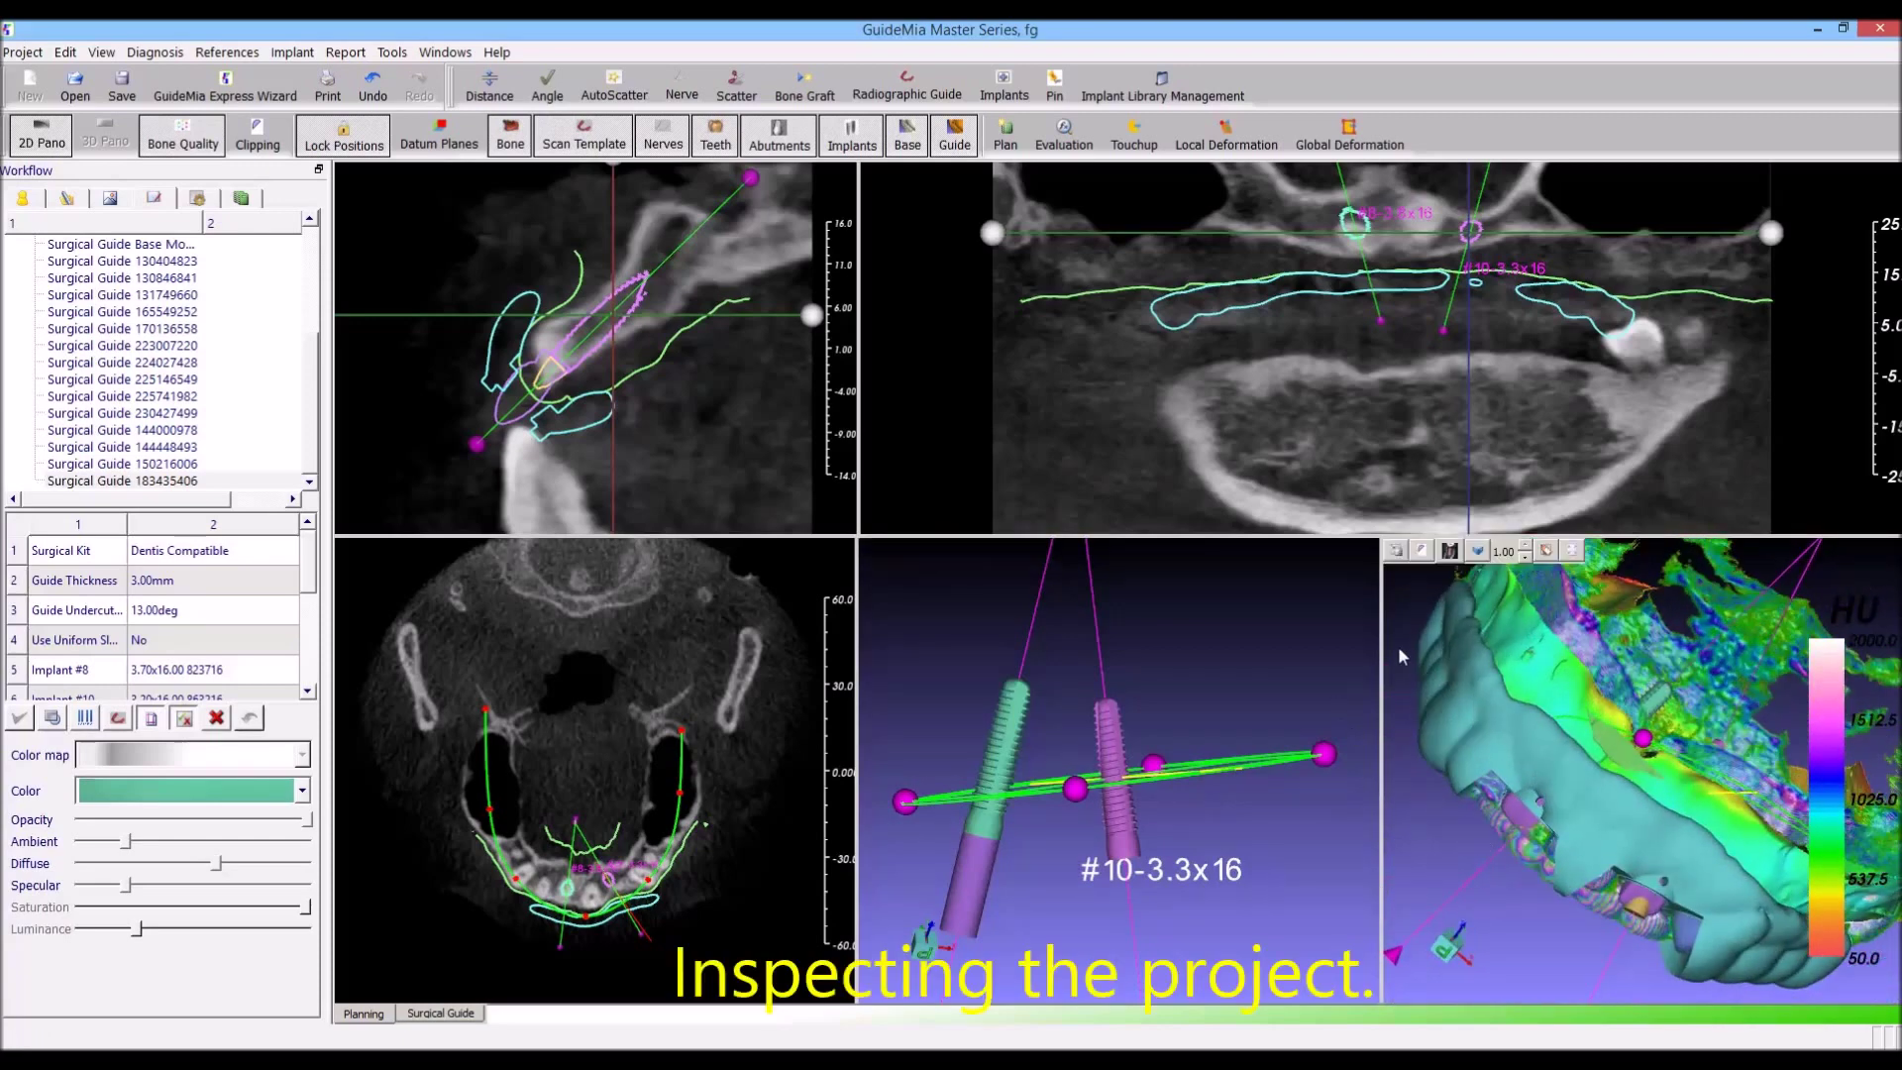
{"action": "left_click", "coordinate": [637, 139]}
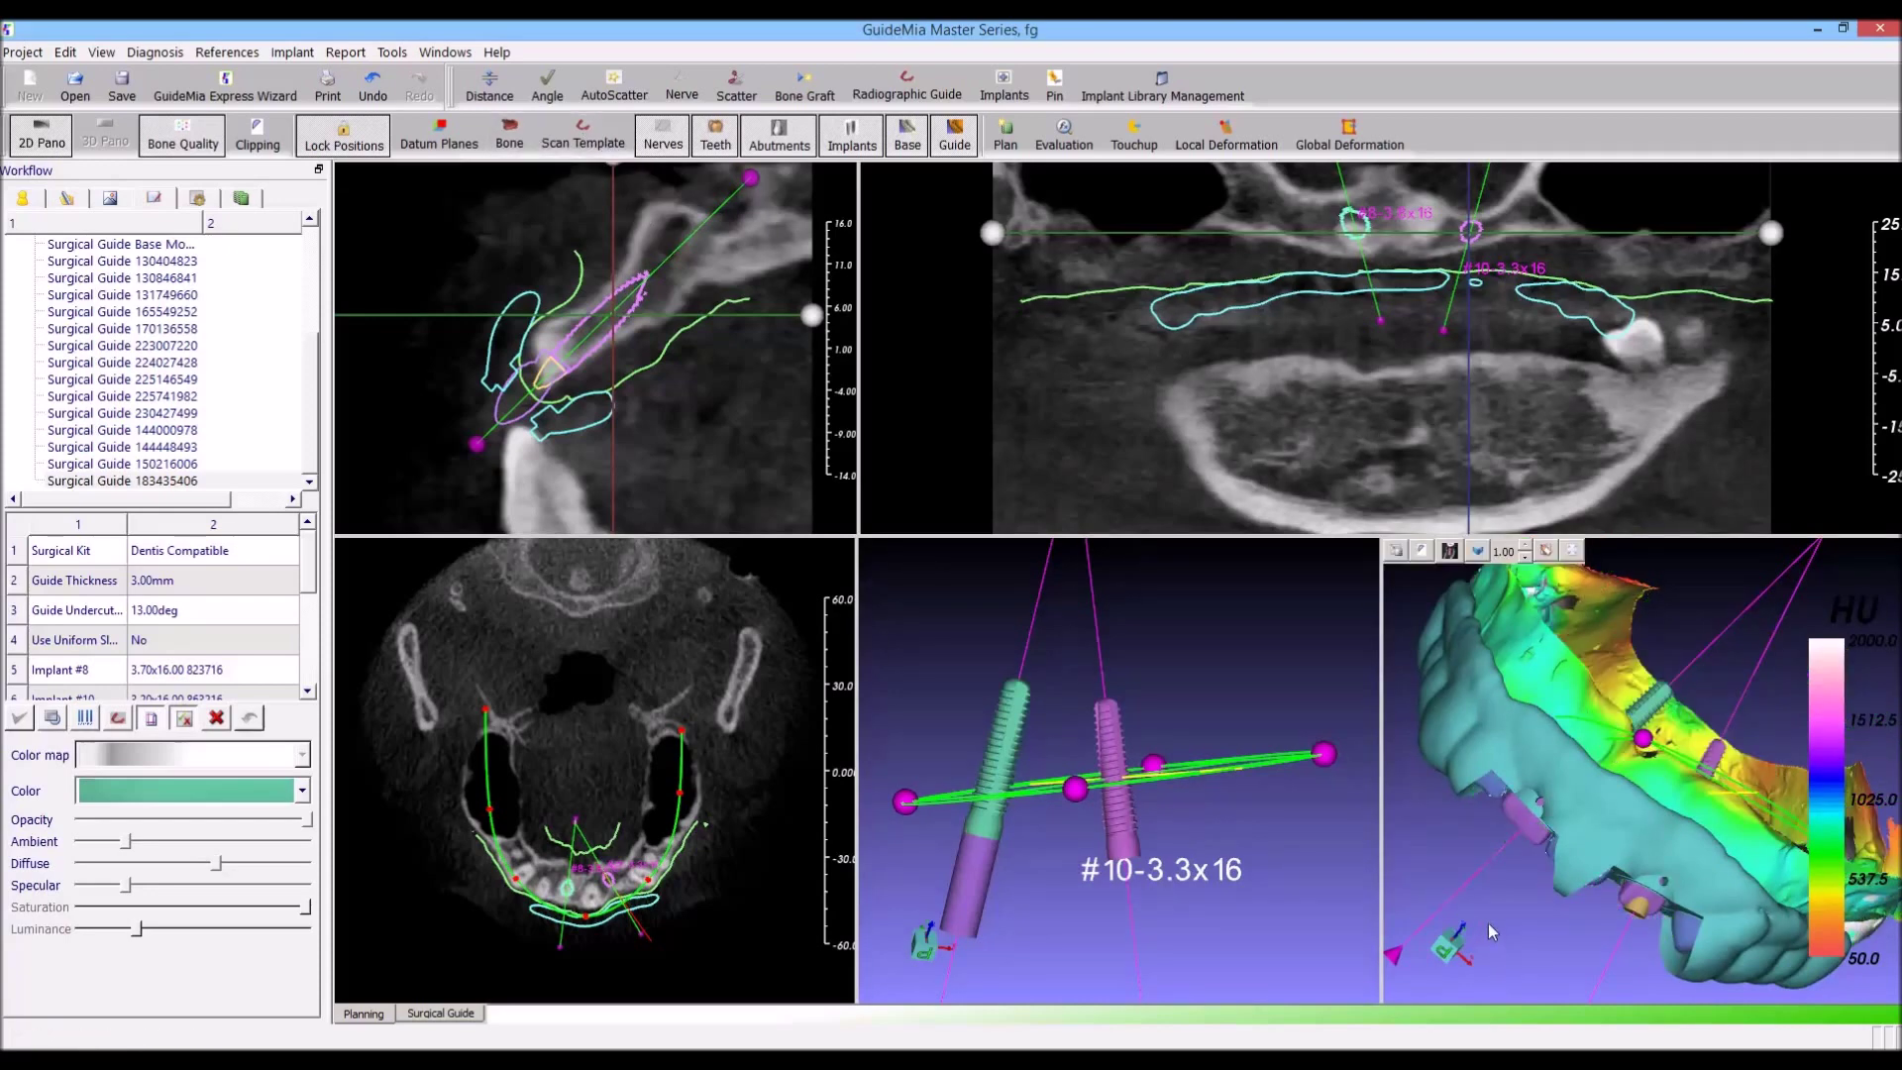
Hide the teal tissue model and turn the arch to a straight occlusal view
{"action": "mouse_move", "coordinate": [1492, 931]}
{"action": "left_mouse_down"}
{"action": "mouse_move", "coordinate": [1526, 1001]}
{"action": "mouse_move", "coordinate": [1485, 858]}
{"action": "left_mouse_up"}
{"action": "right_click", "coordinate": [1455, 804]}
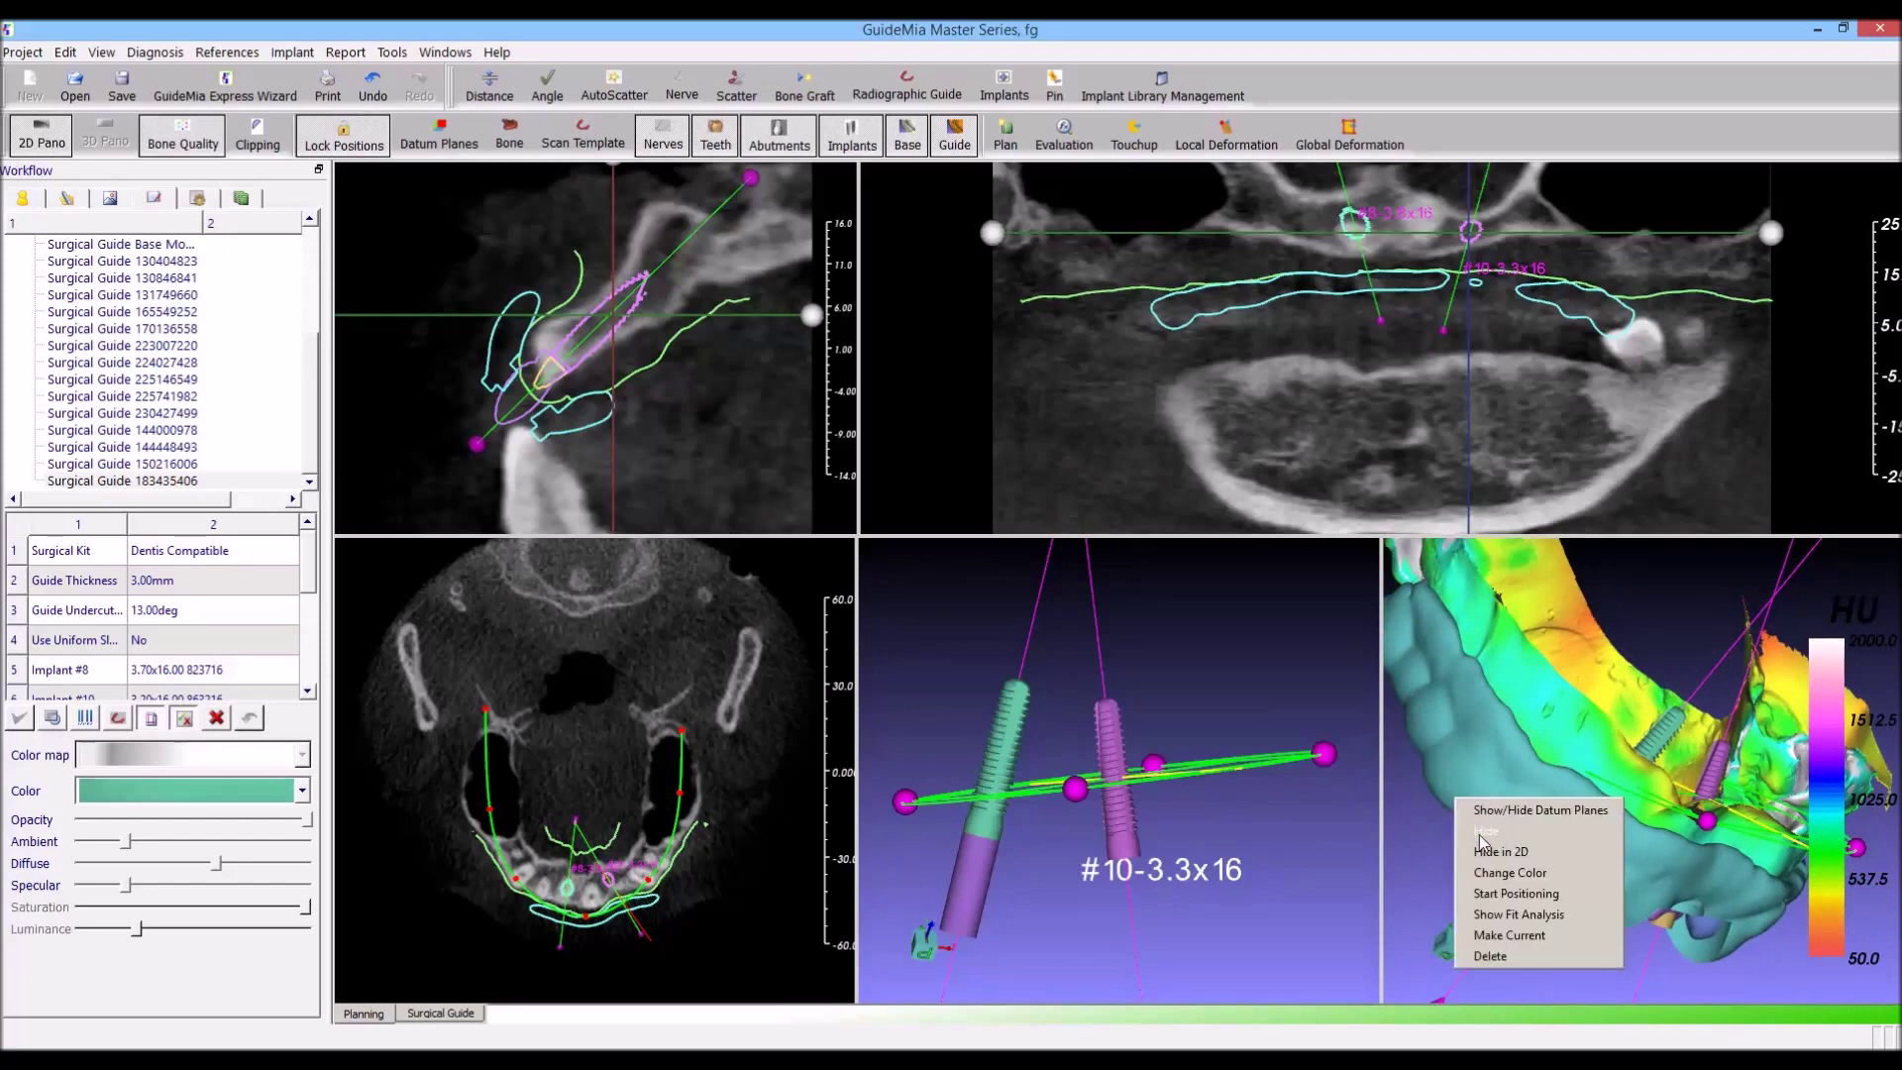
{"action": "left_click", "coordinate": [1482, 829]}
{"action": "mouse_move", "coordinate": [1555, 966]}
{"action": "left_mouse_down"}
{"action": "mouse_move", "coordinate": [1556, 478]}
{"action": "mouse_move", "coordinate": [1598, 743]}
{"action": "left_mouse_up"}
{"action": "mouse_move", "coordinate": [1563, 909]}
{"action": "left_mouse_down"}
{"action": "mouse_move", "coordinate": [1473, 1014]}
{"action": "mouse_move", "coordinate": [1697, 770]}
{"action": "left_mouse_up"}
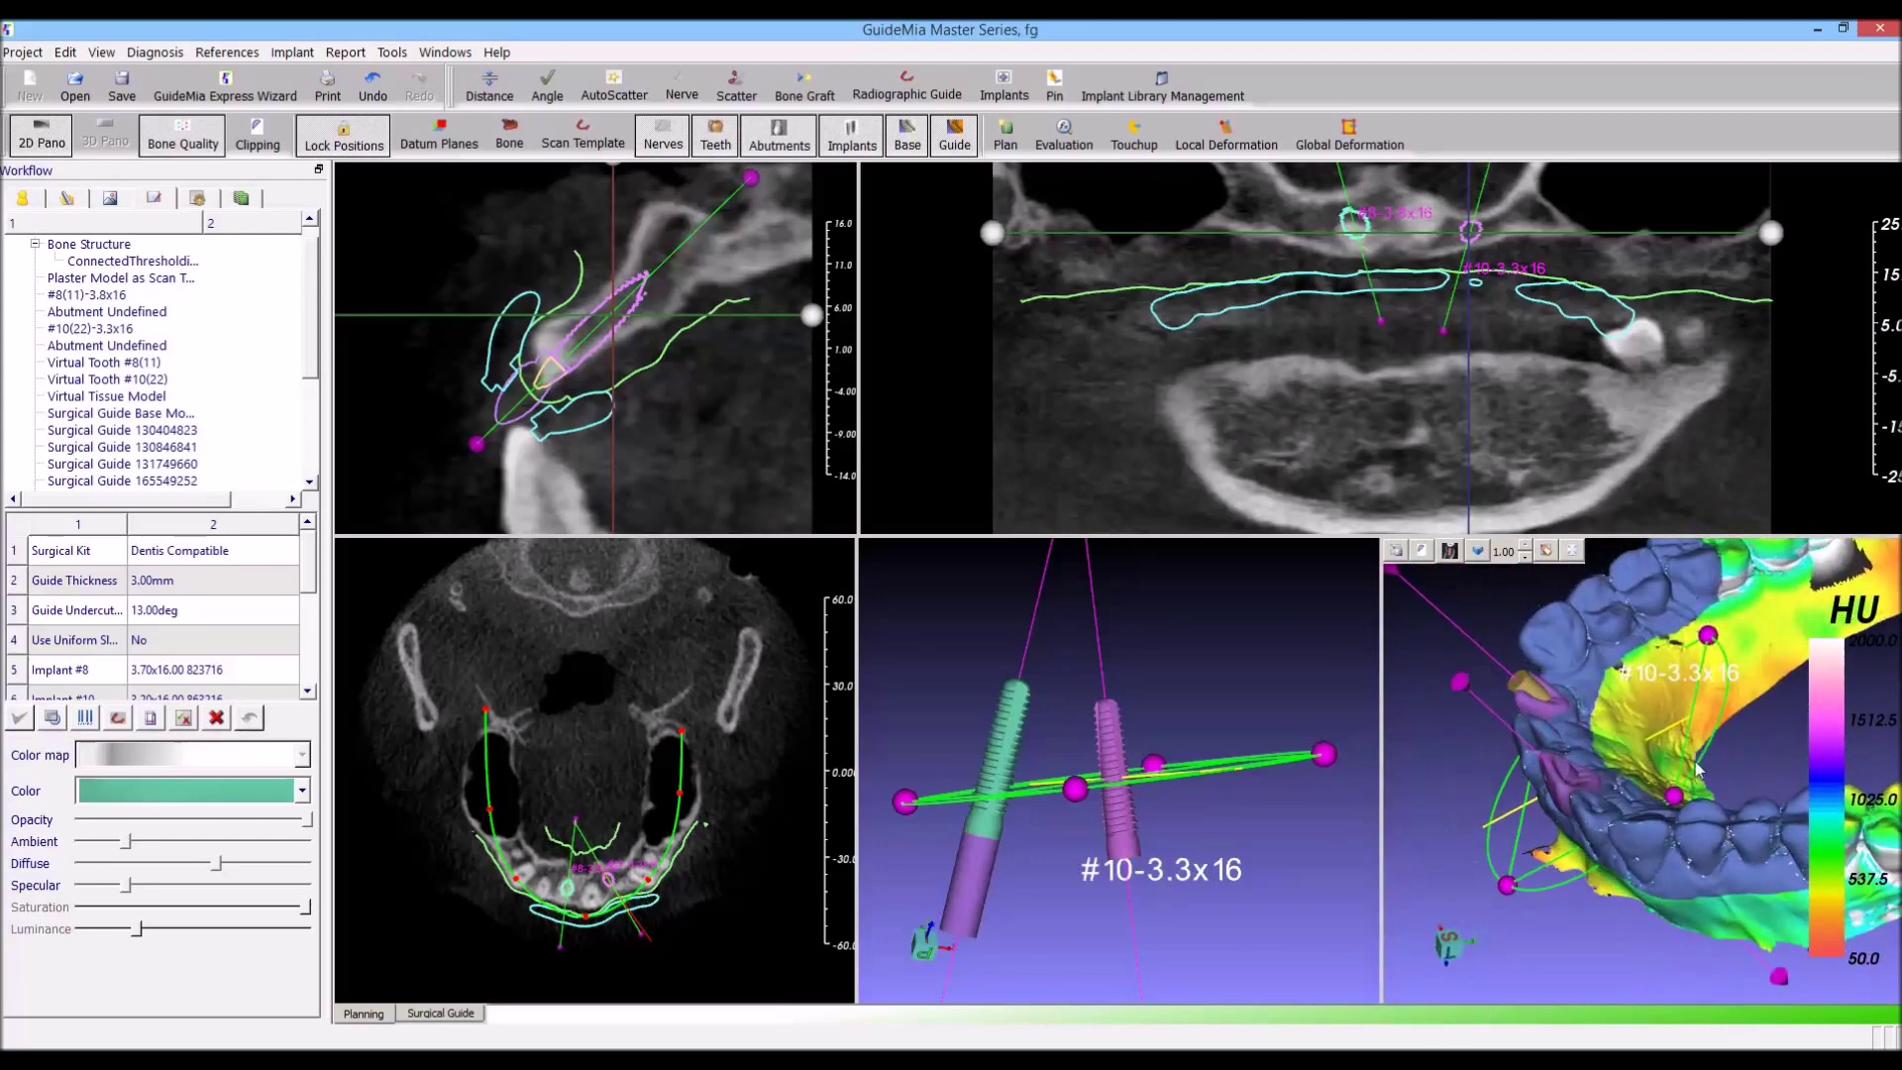
{"action": "left_click_drag", "start_coordinate": [1697, 771], "coordinate": [1684, 694]}
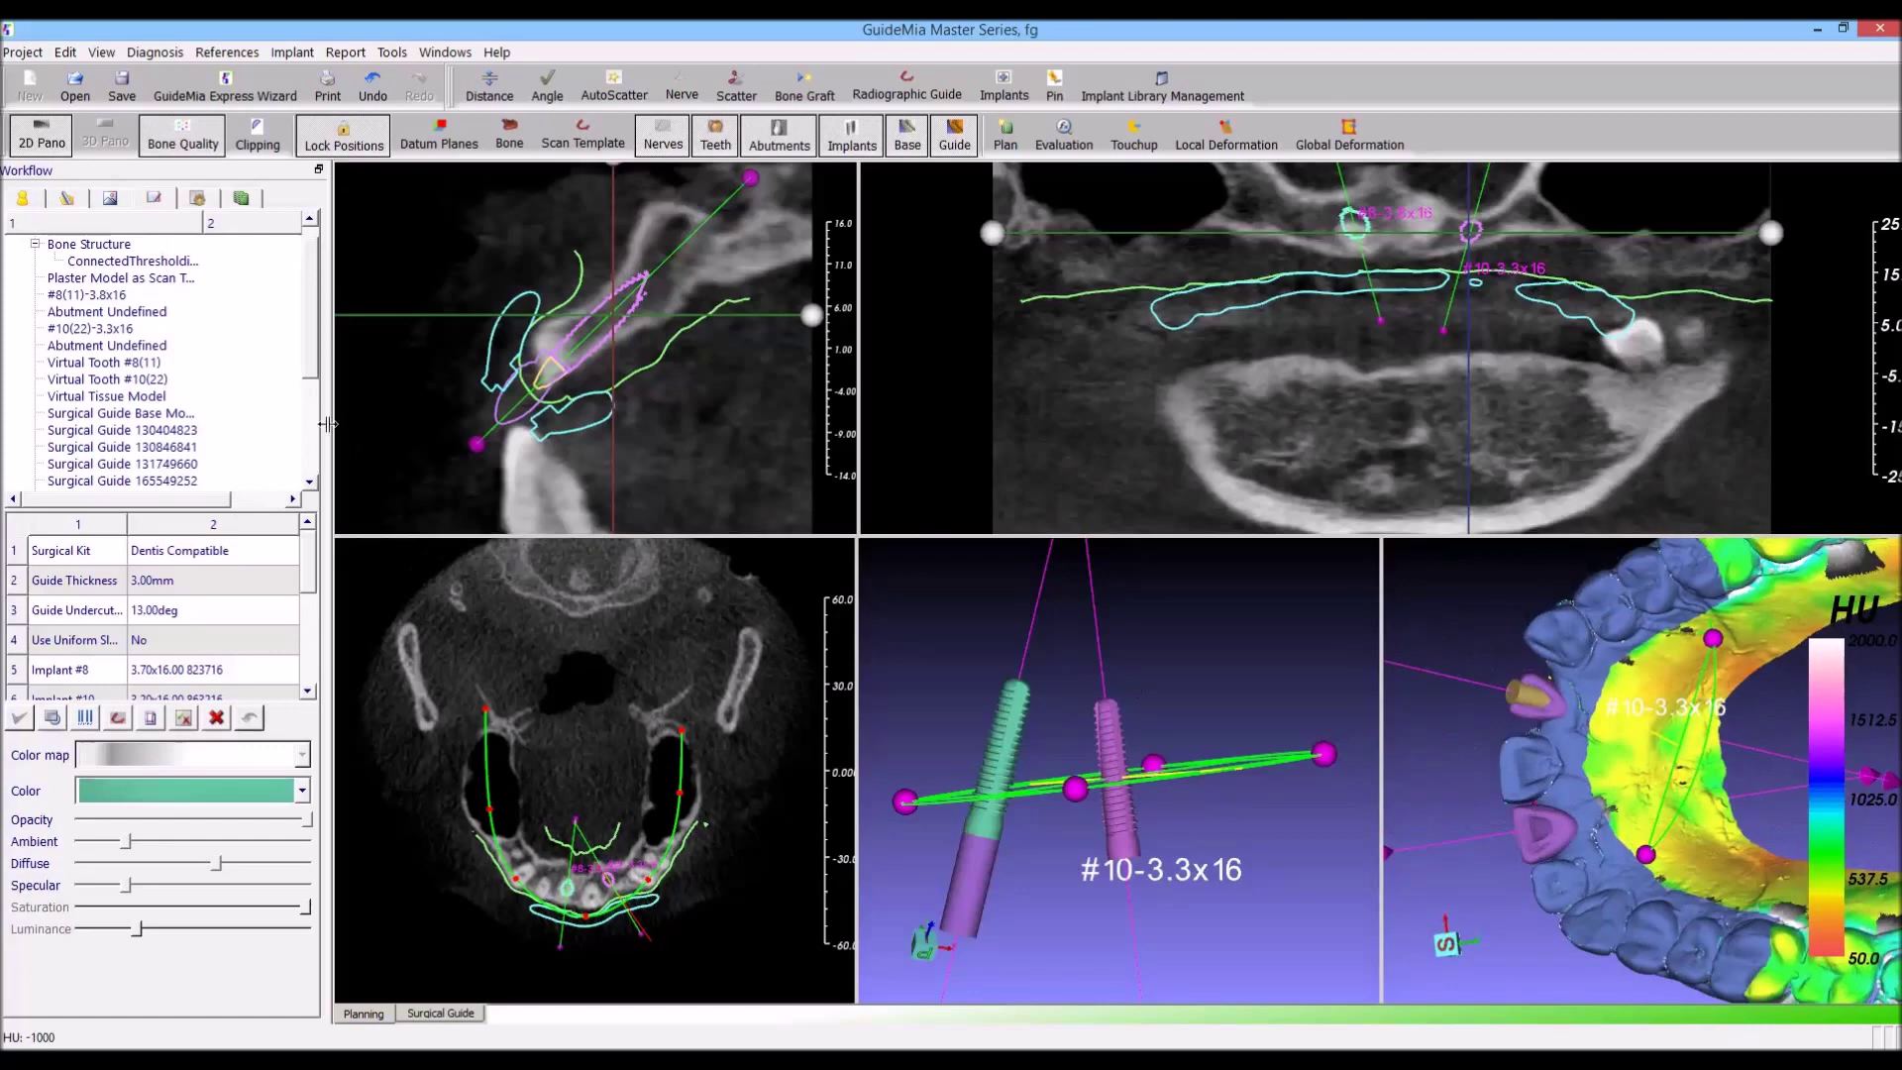
{"action": "left_click", "coordinate": [67, 200]}
Attach Active_NP_No_Connector scan abutments to all implants
{"action": "left_click", "coordinate": [45, 756]}
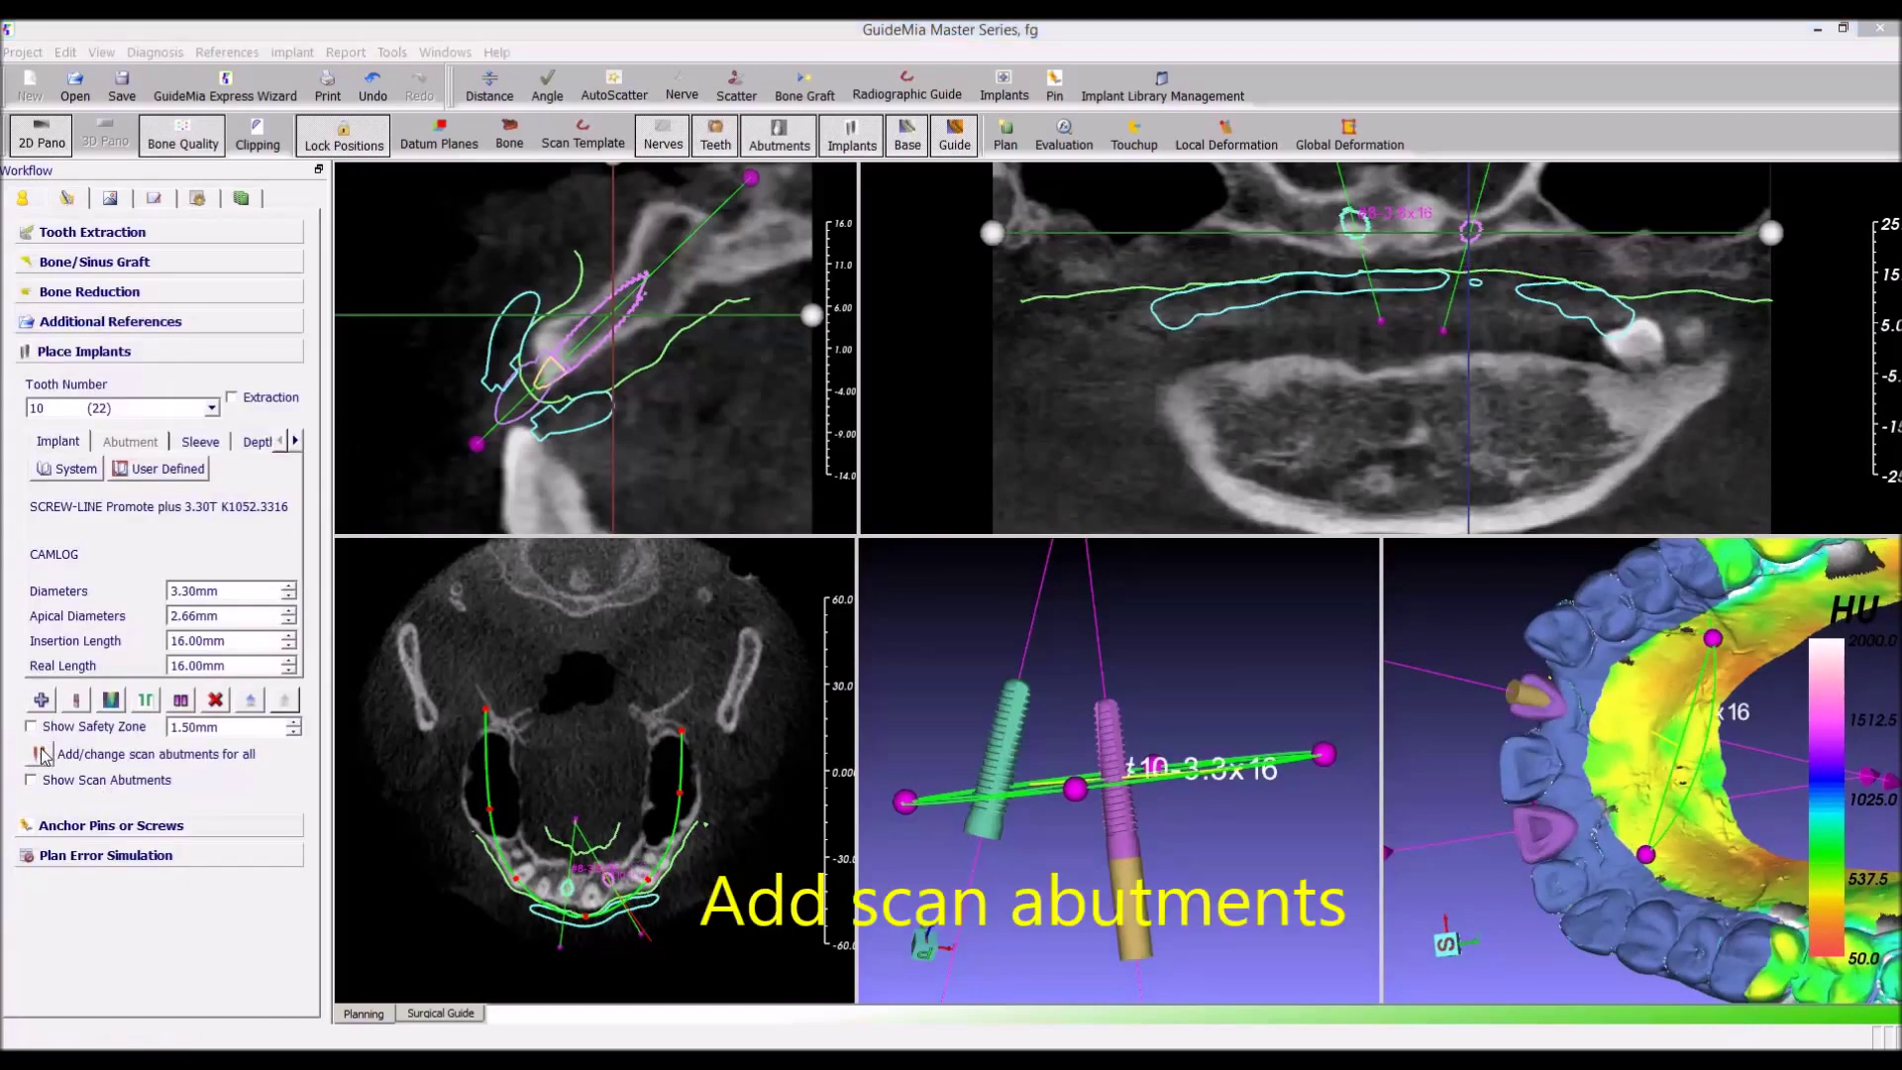
{"action": "double_click", "coordinate": [709, 456]}
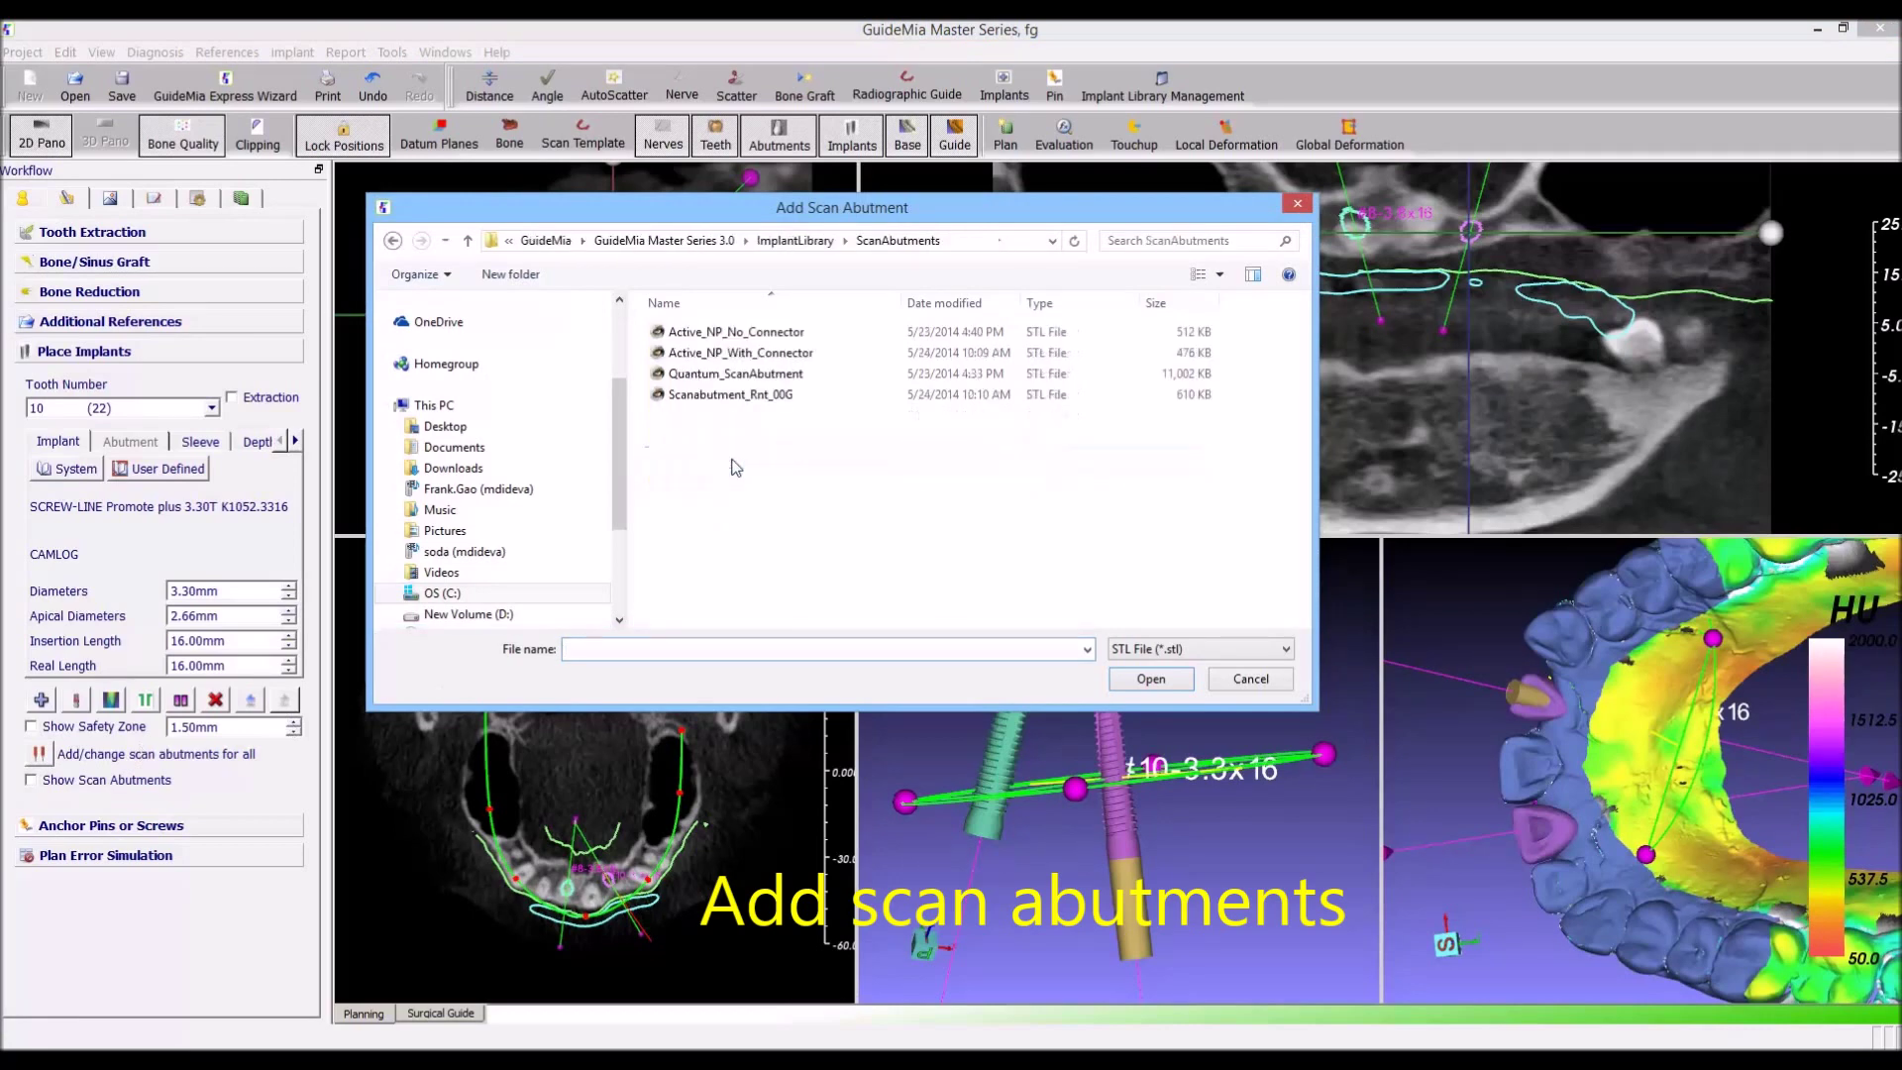
{"action": "double_click", "coordinate": [735, 332]}
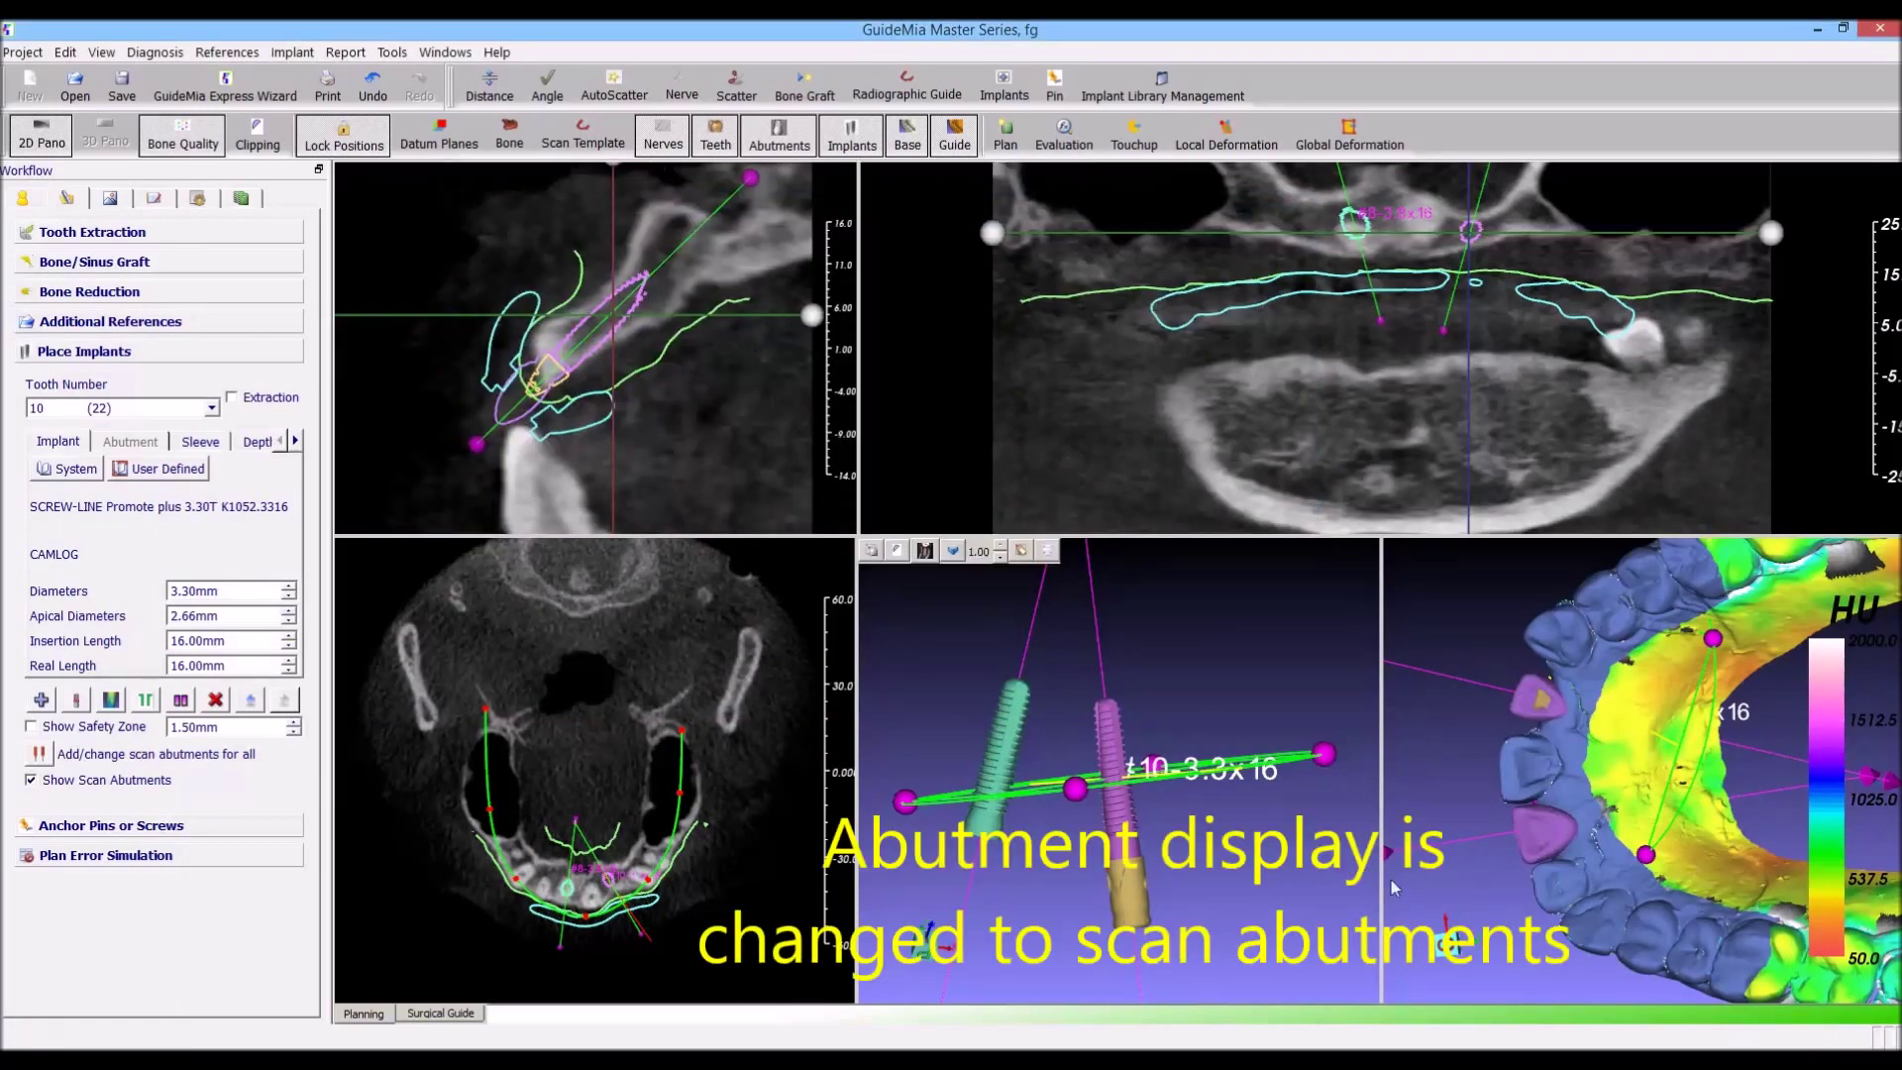
{"action": "mouse_move", "coordinate": [1566, 813]}
{"action": "left_mouse_down"}
{"action": "mouse_move", "coordinate": [1491, 874]}
{"action": "mouse_move", "coordinate": [1725, 852]}
{"action": "left_mouse_up"}
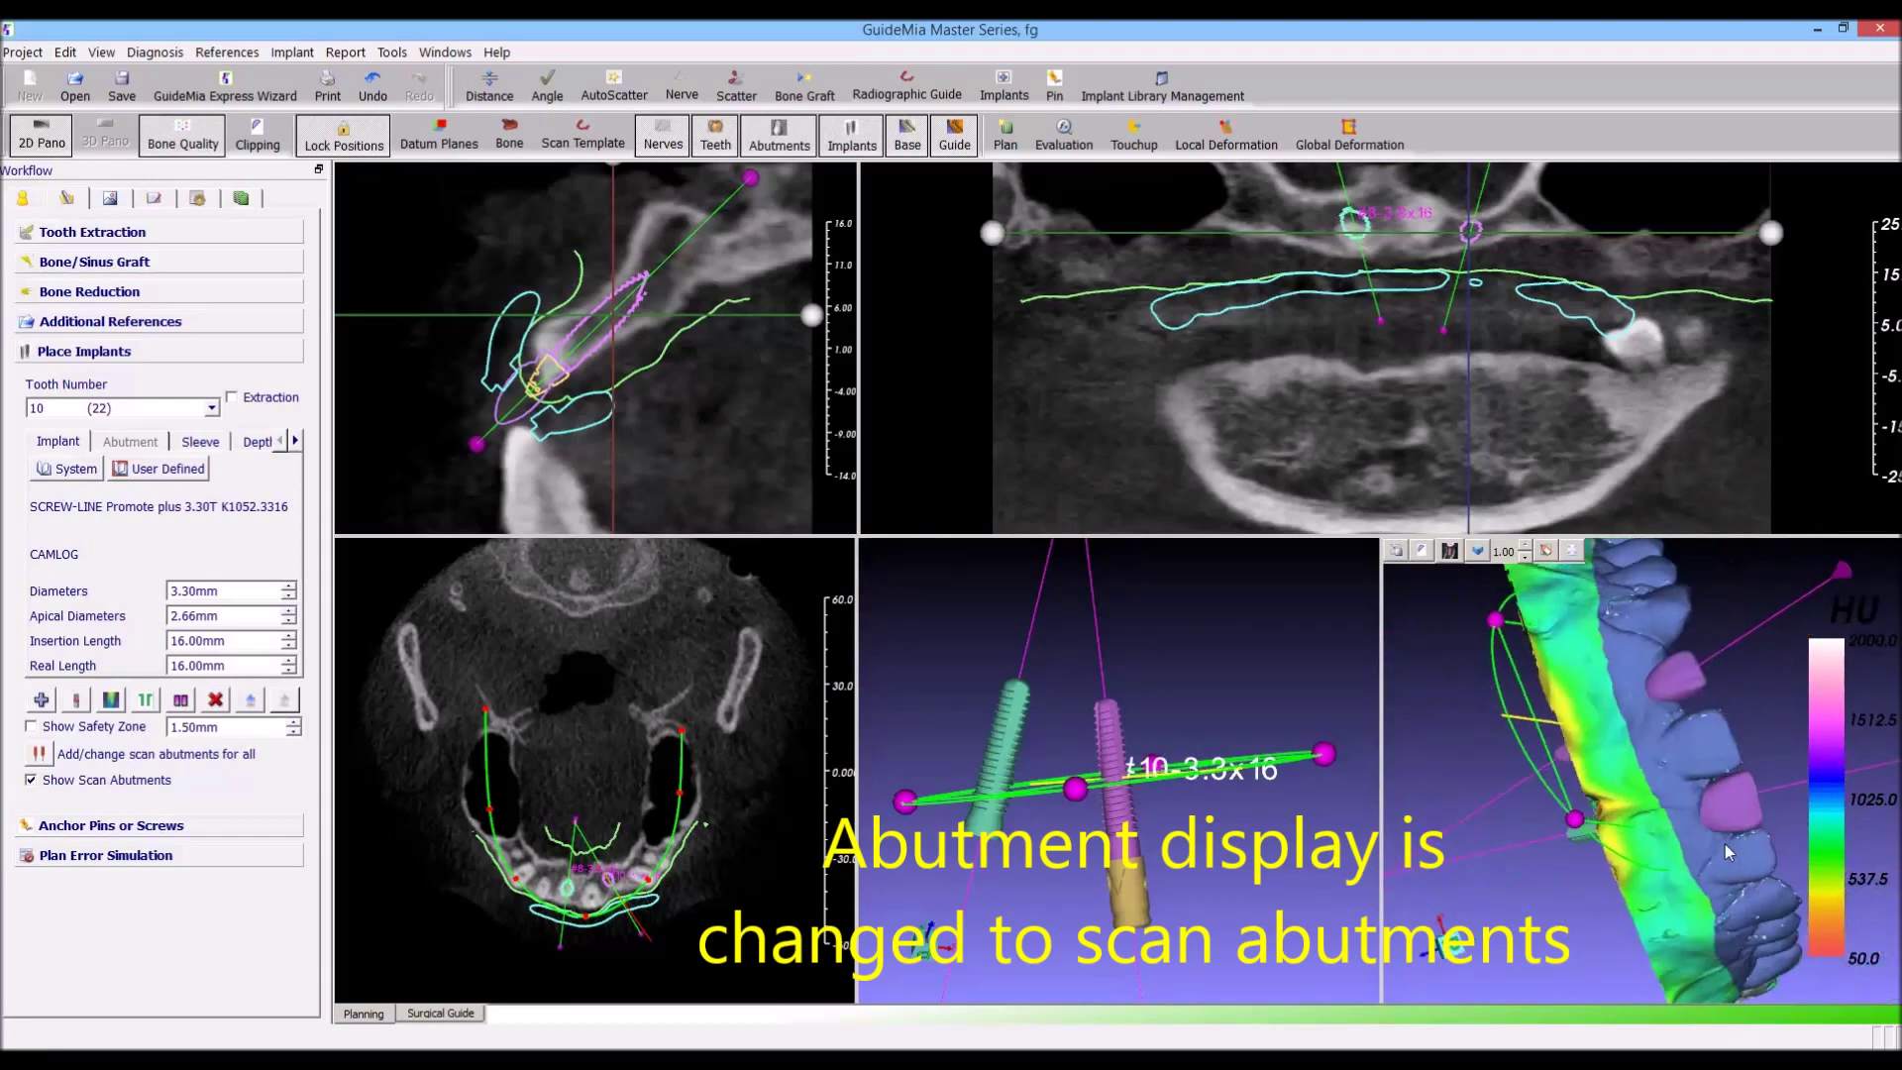
Change the scan abutment display and recolour the pink scan abutment gold
{"action": "right_click", "coordinate": [1743, 836]}
{"action": "left_click", "coordinate": [1770, 858]}
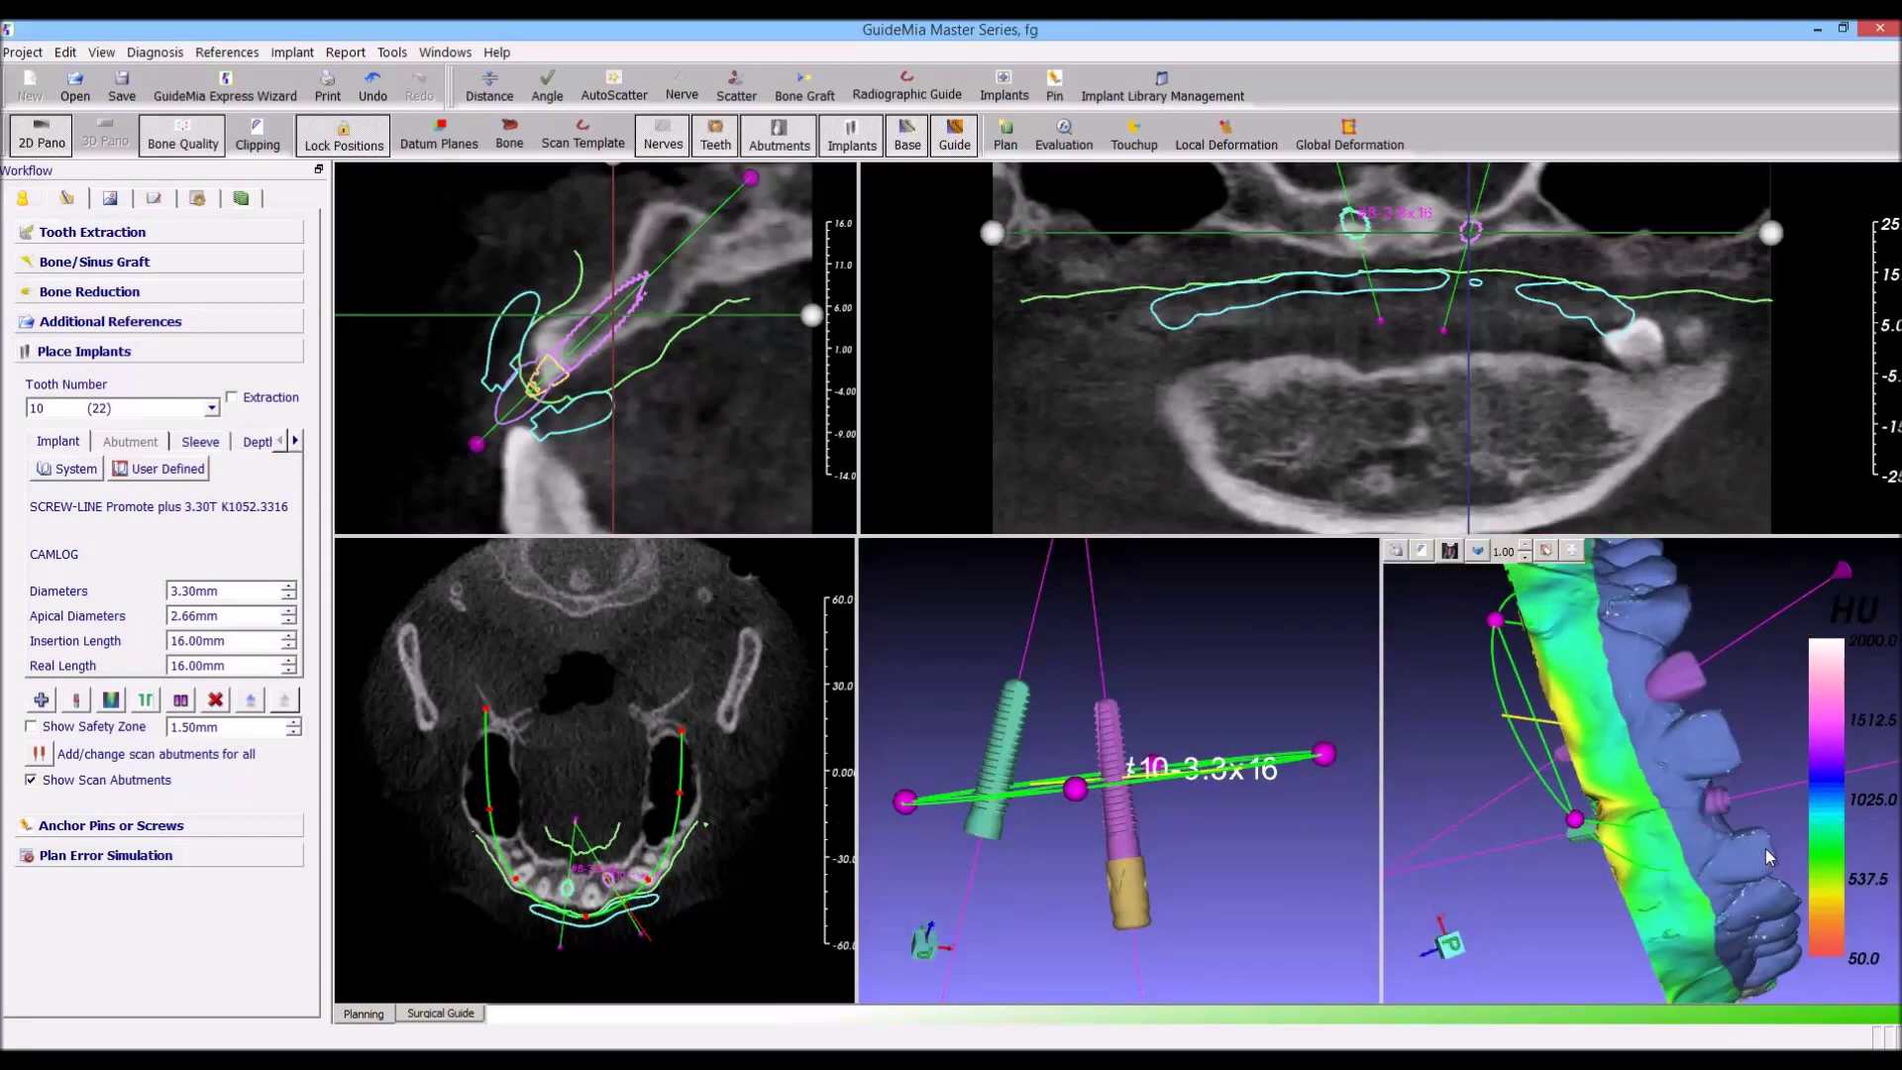
{"action": "right_click", "coordinate": [1697, 693]}
{"action": "left_click", "coordinate": [1730, 725]}
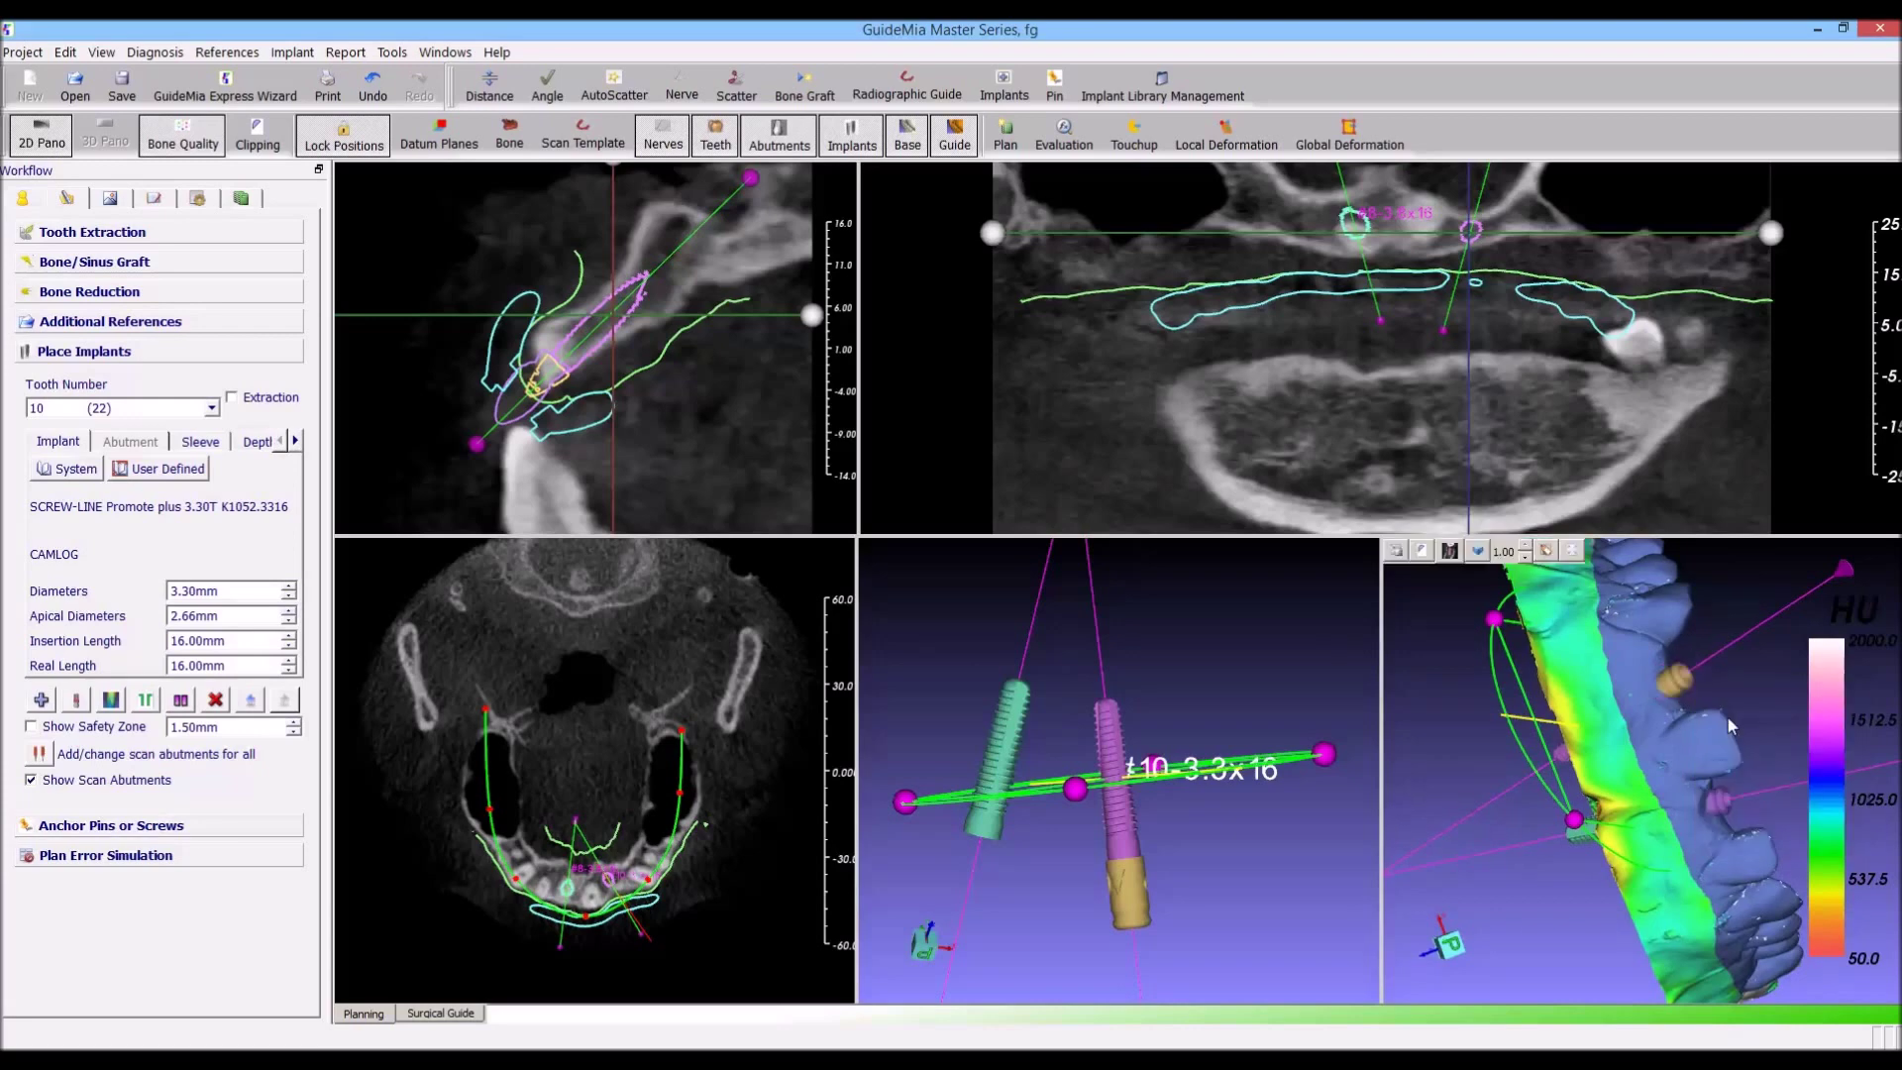
{"action": "left_click_drag", "start_coordinate": [1749, 697], "coordinate": [1674, 773]}
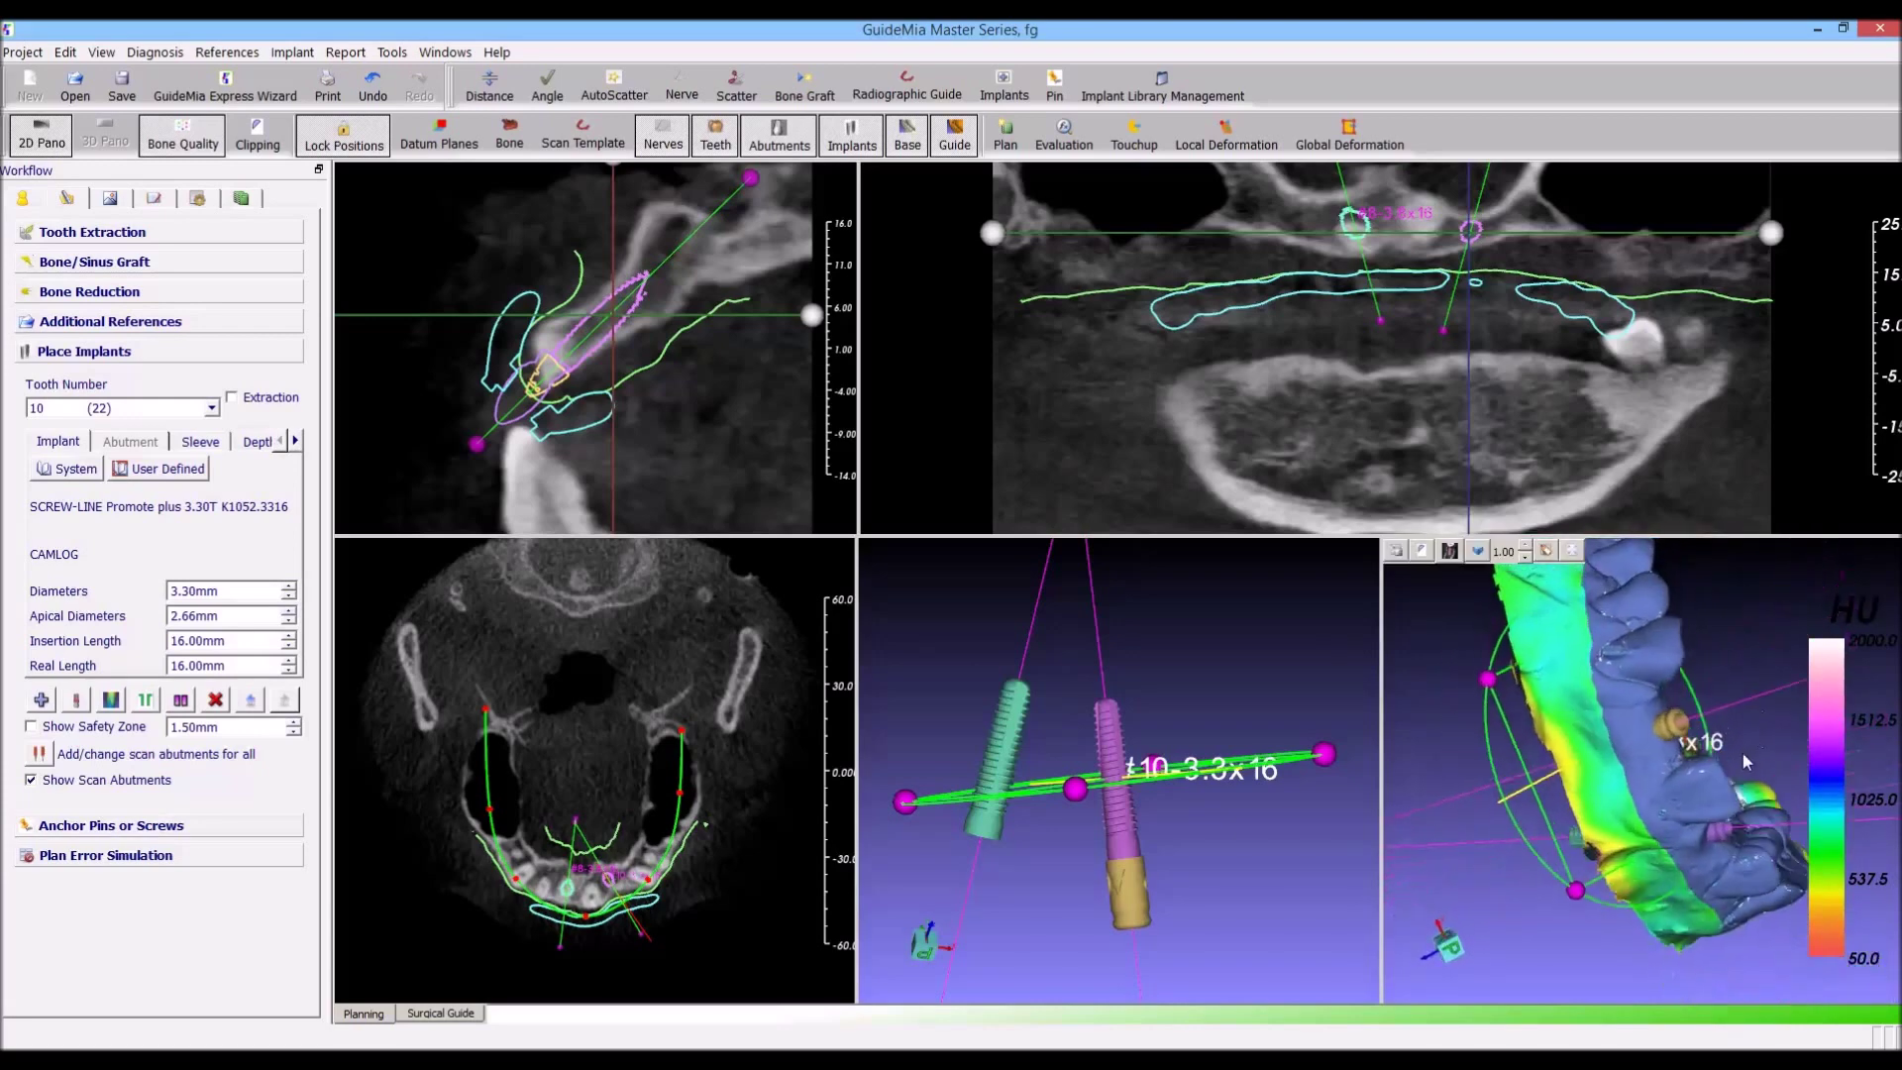
{"action": "left_click", "coordinate": [26, 54]}
{"action": "mouse_move", "coordinate": [40, 187]}
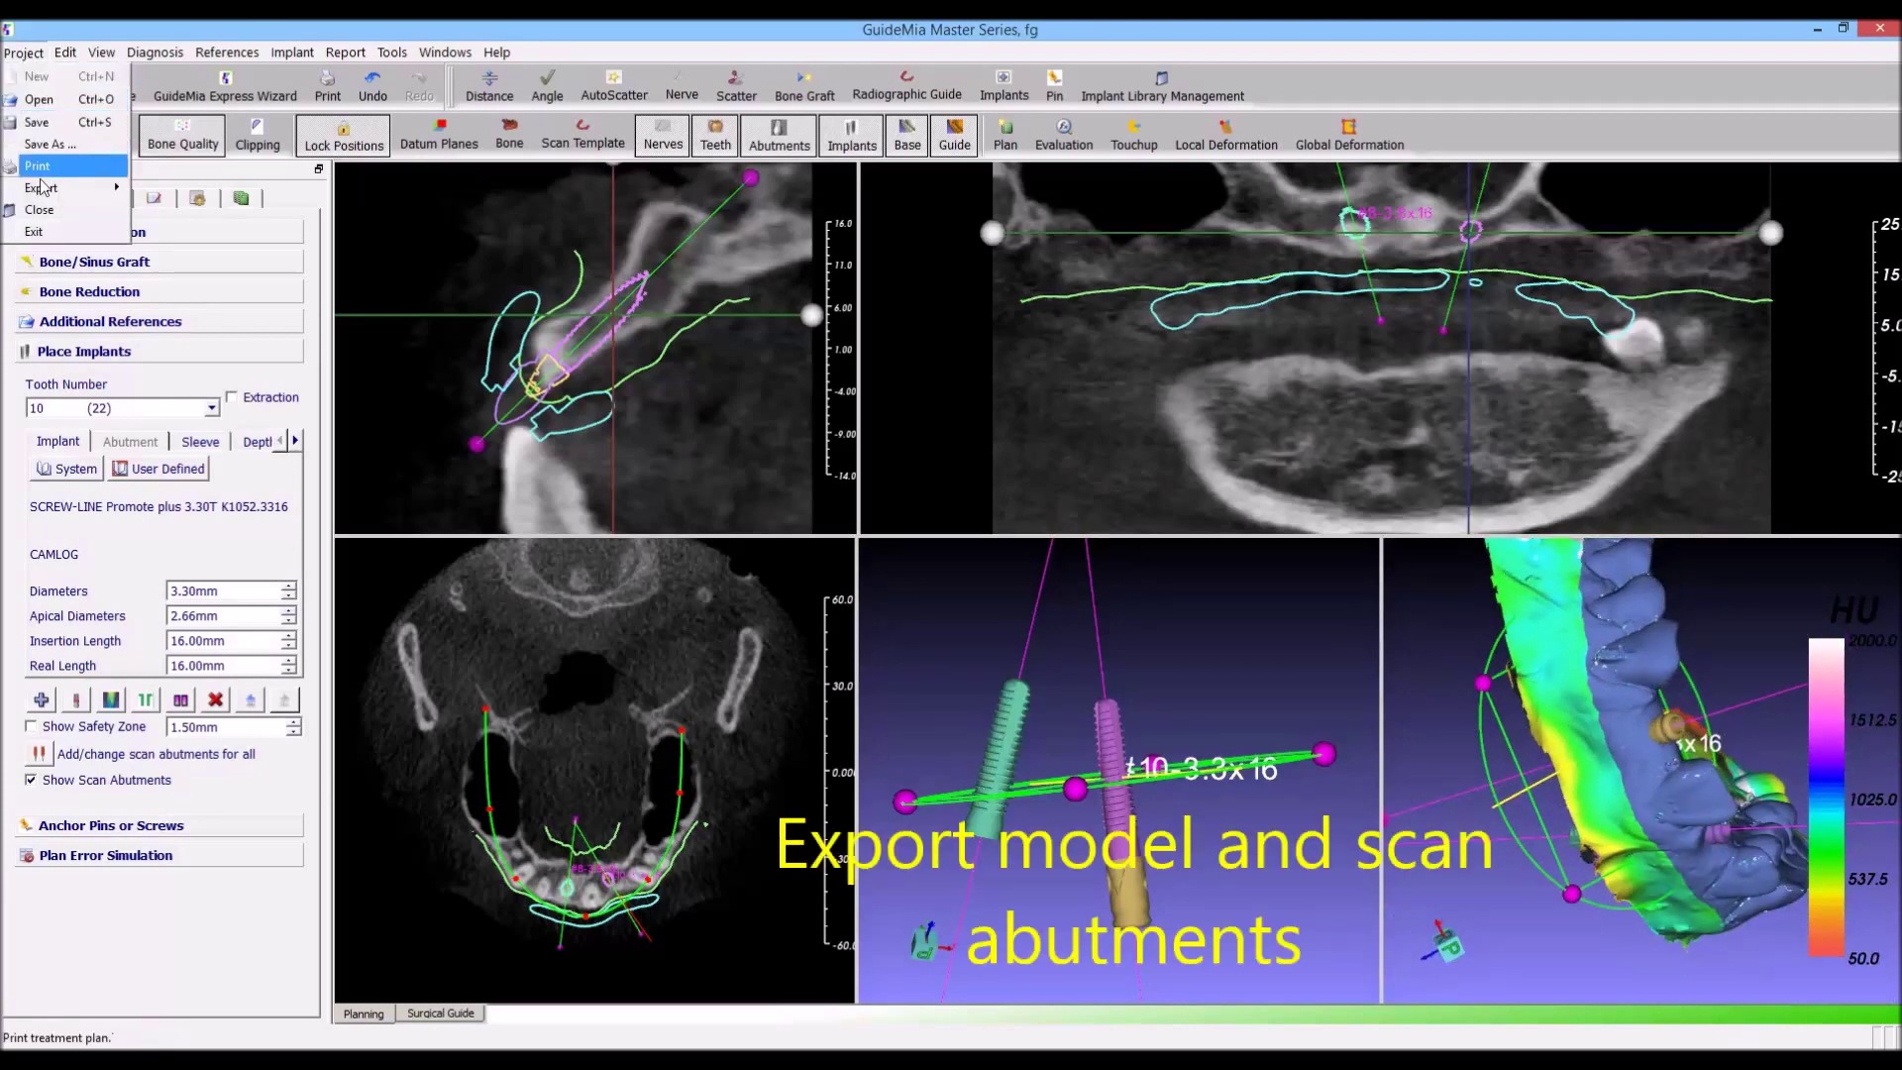
Export the scan template, implants and abutments as STL file modelwithabutments.stl
{"action": "left_click", "coordinate": [247, 277]}
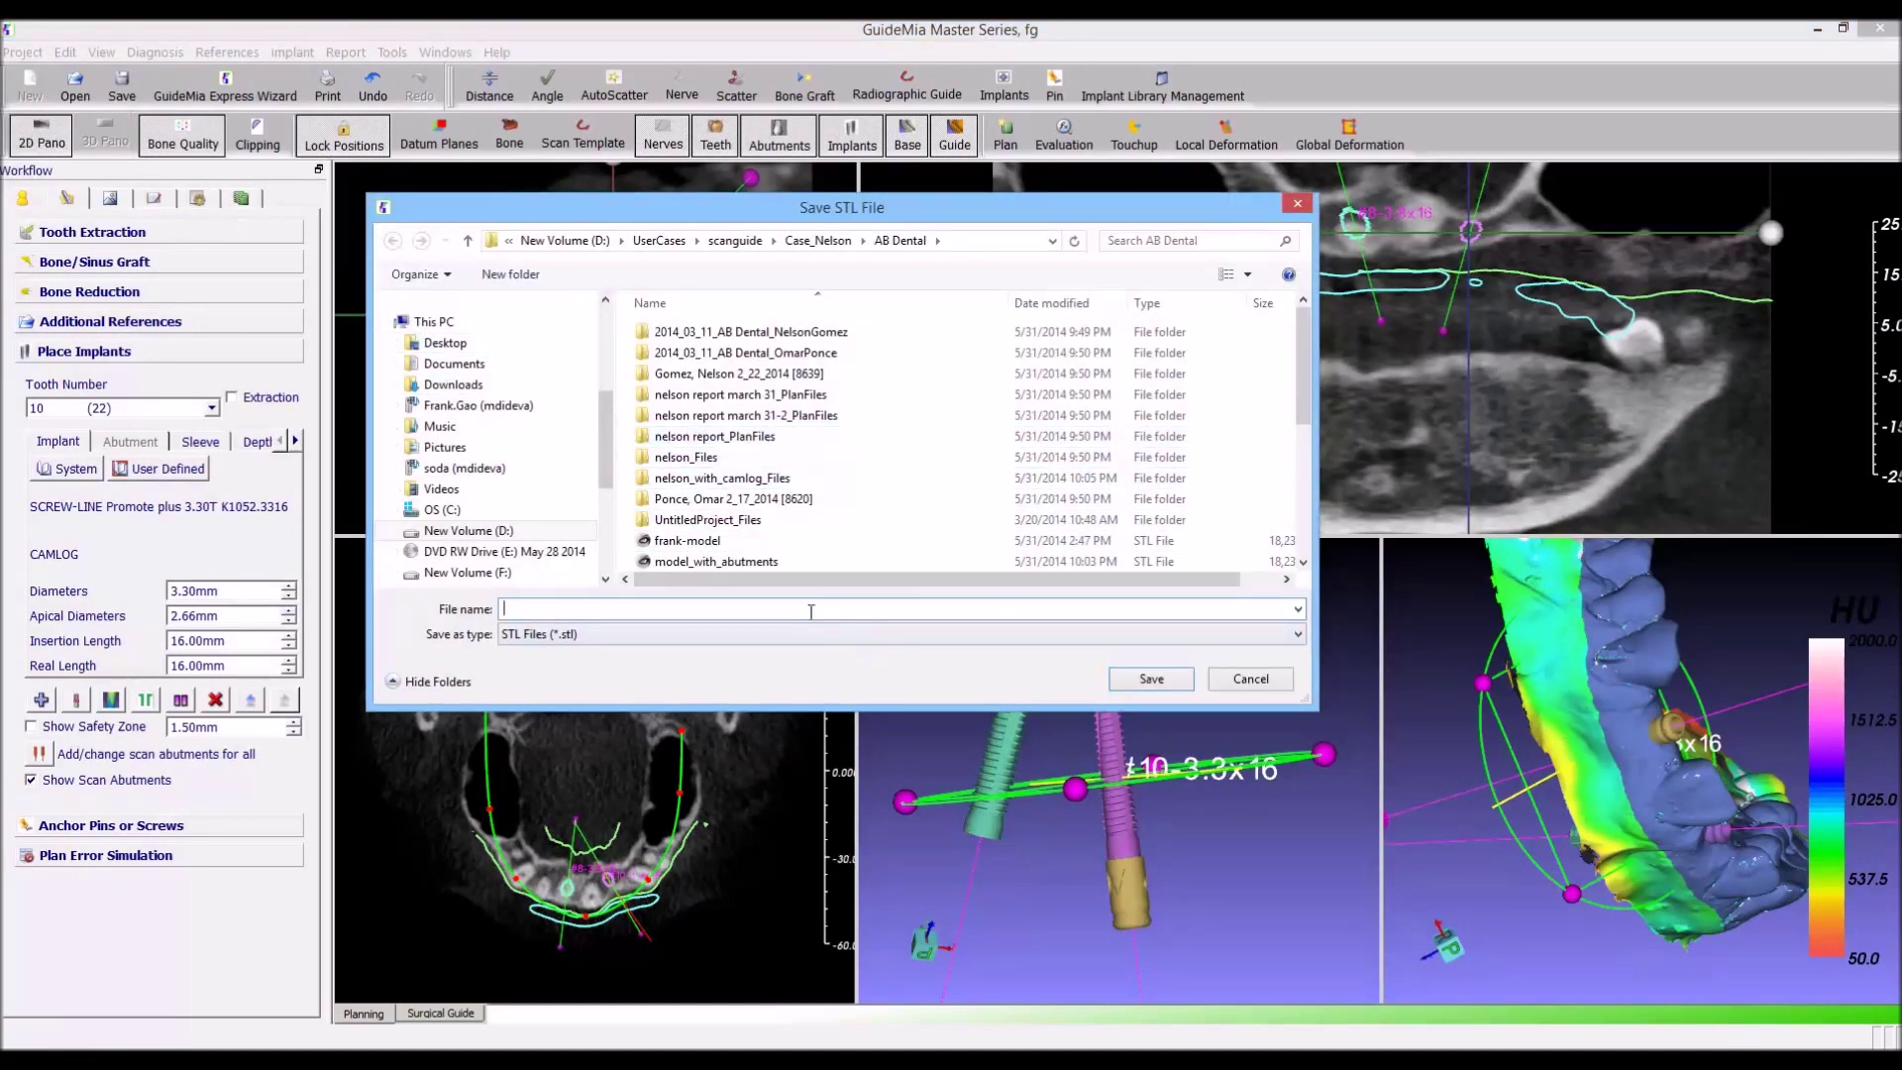
{"action": "type", "text": "mode"}
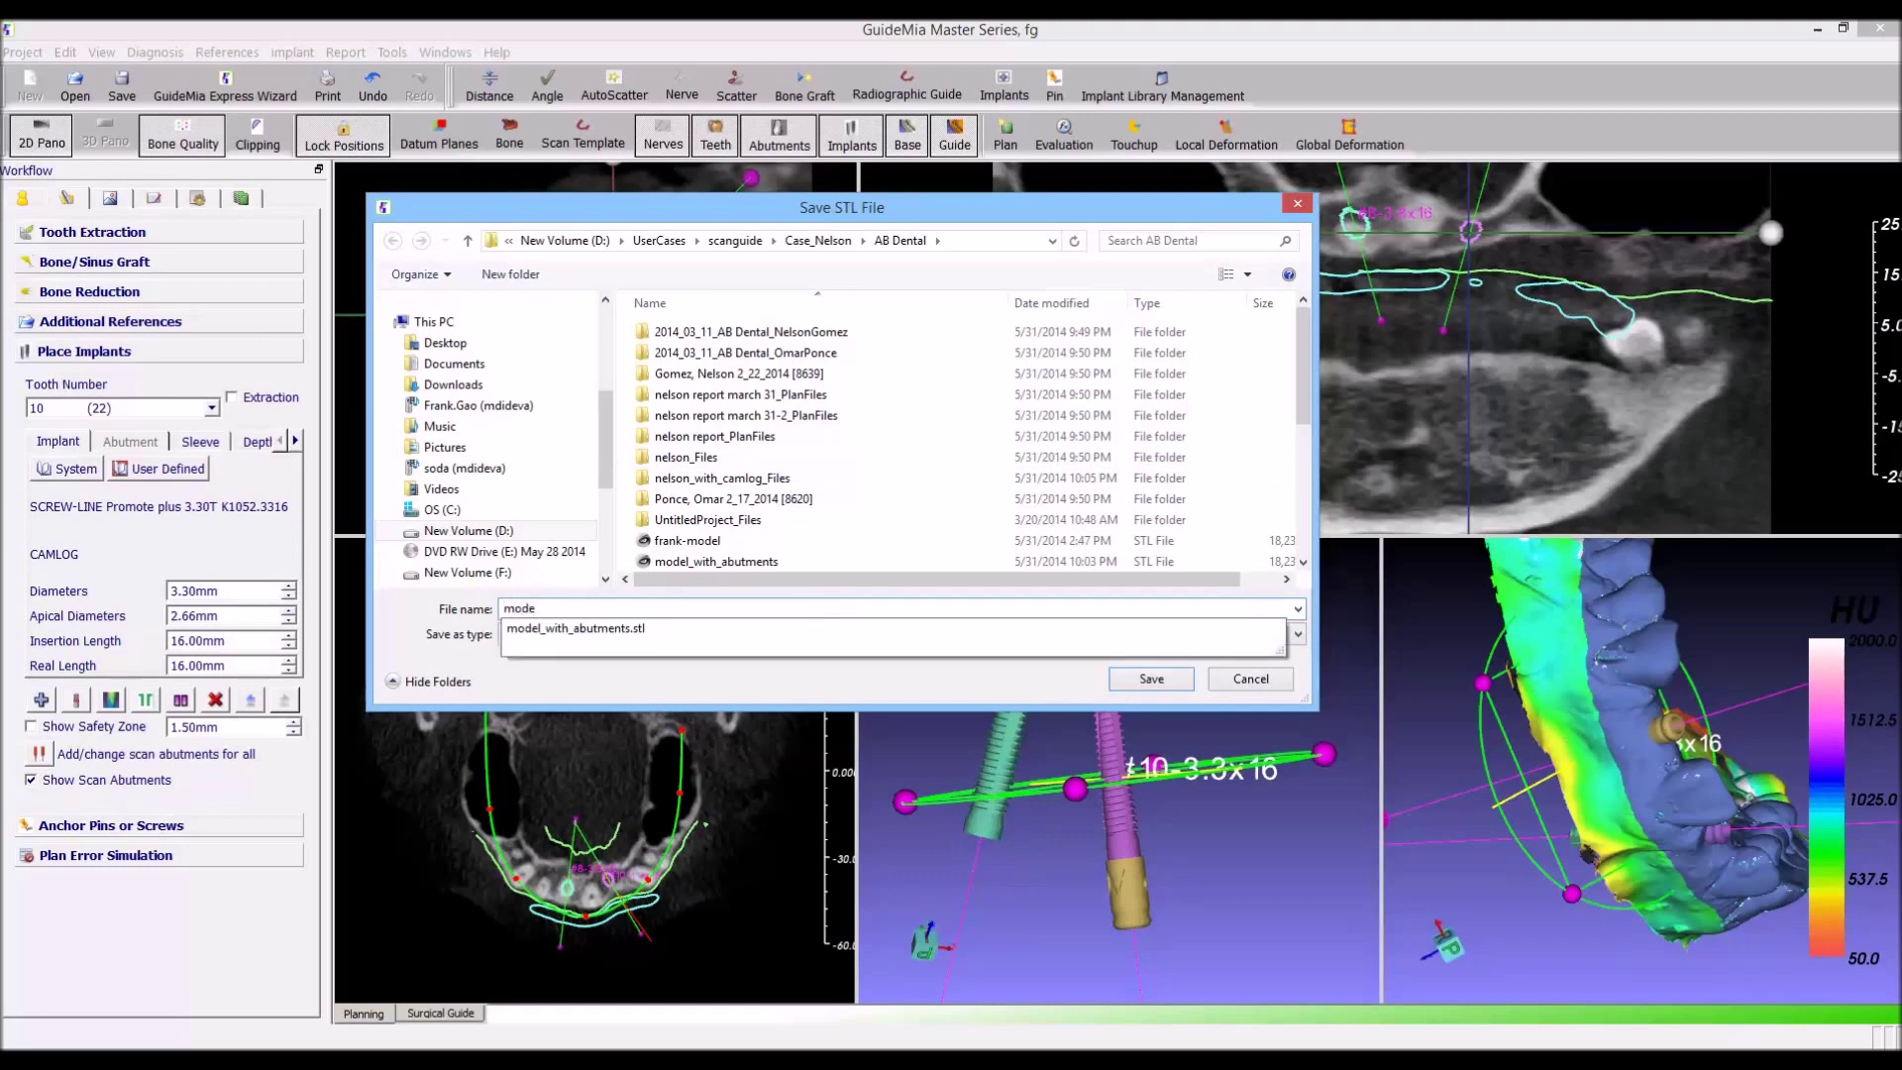
{"action": "type", "text": "lwithabi"}
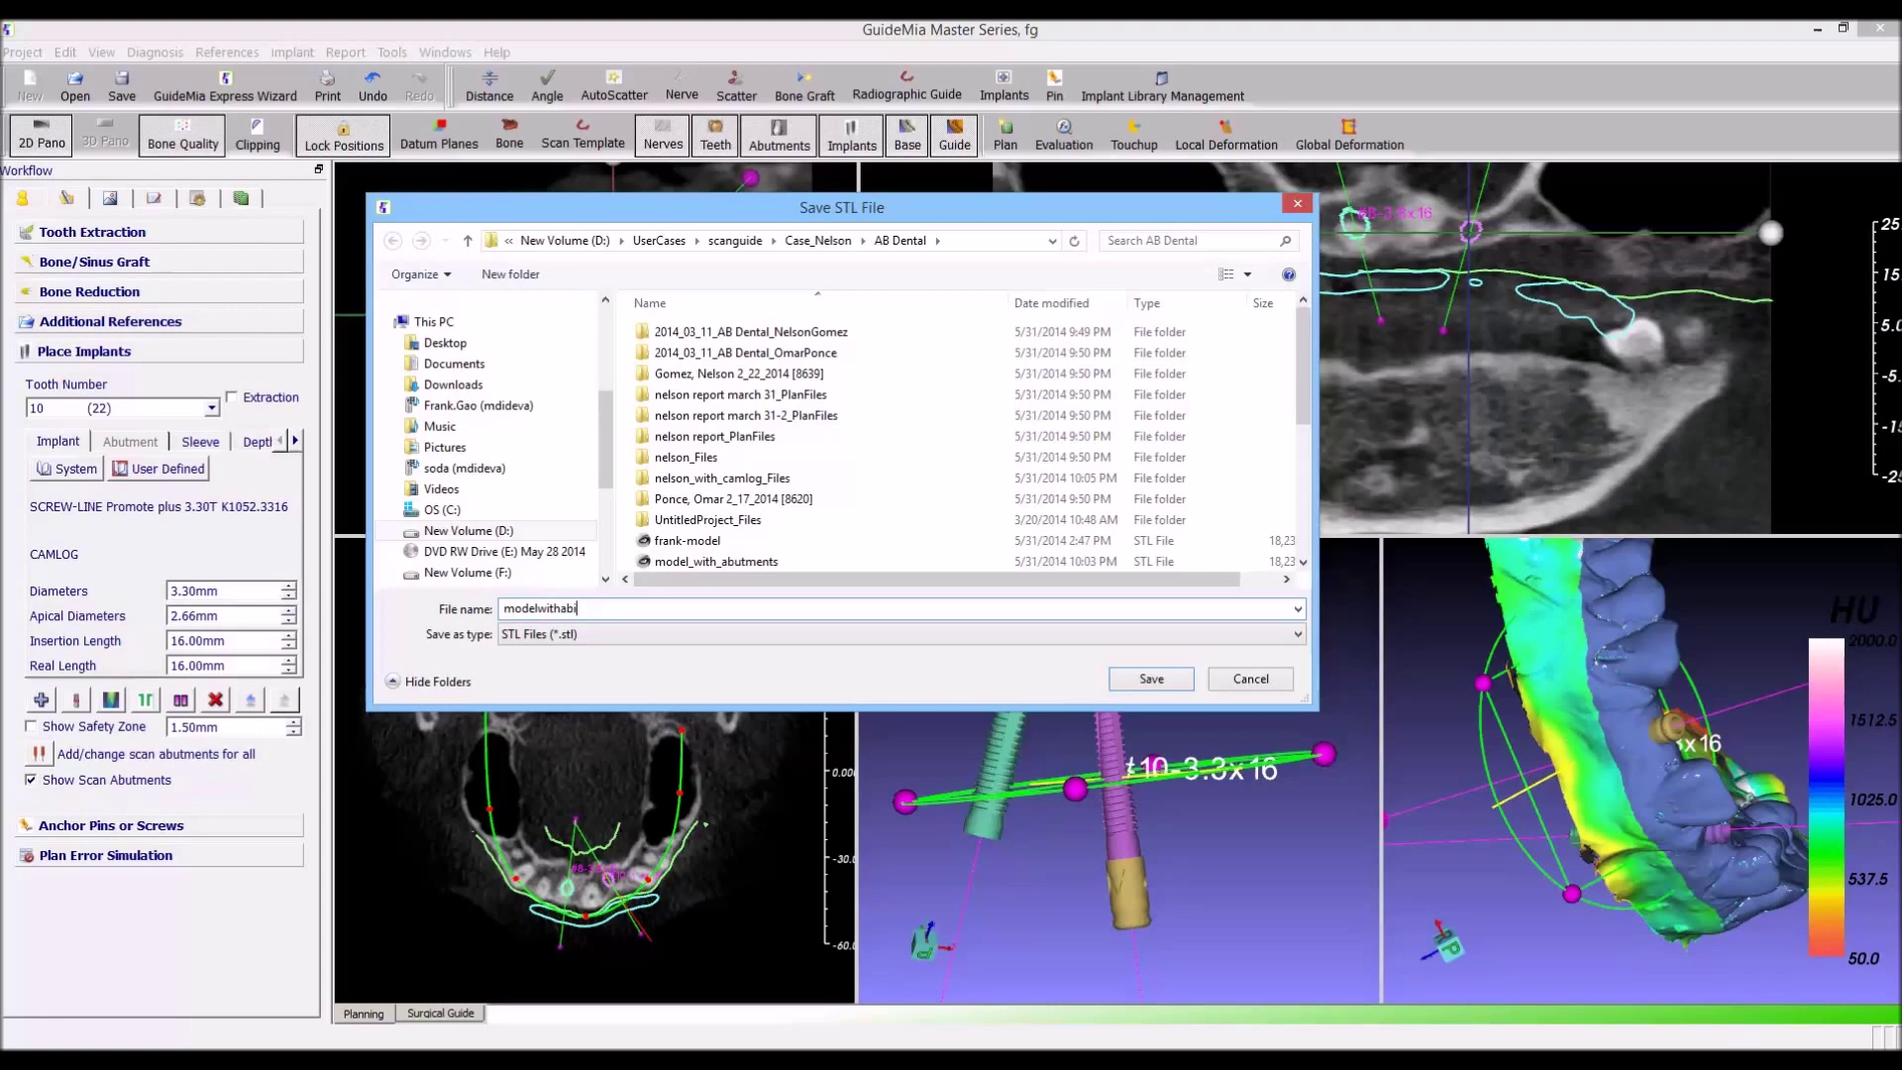
{"action": "type", "text": "tmen"}
{"action": "key", "text": "Return"}
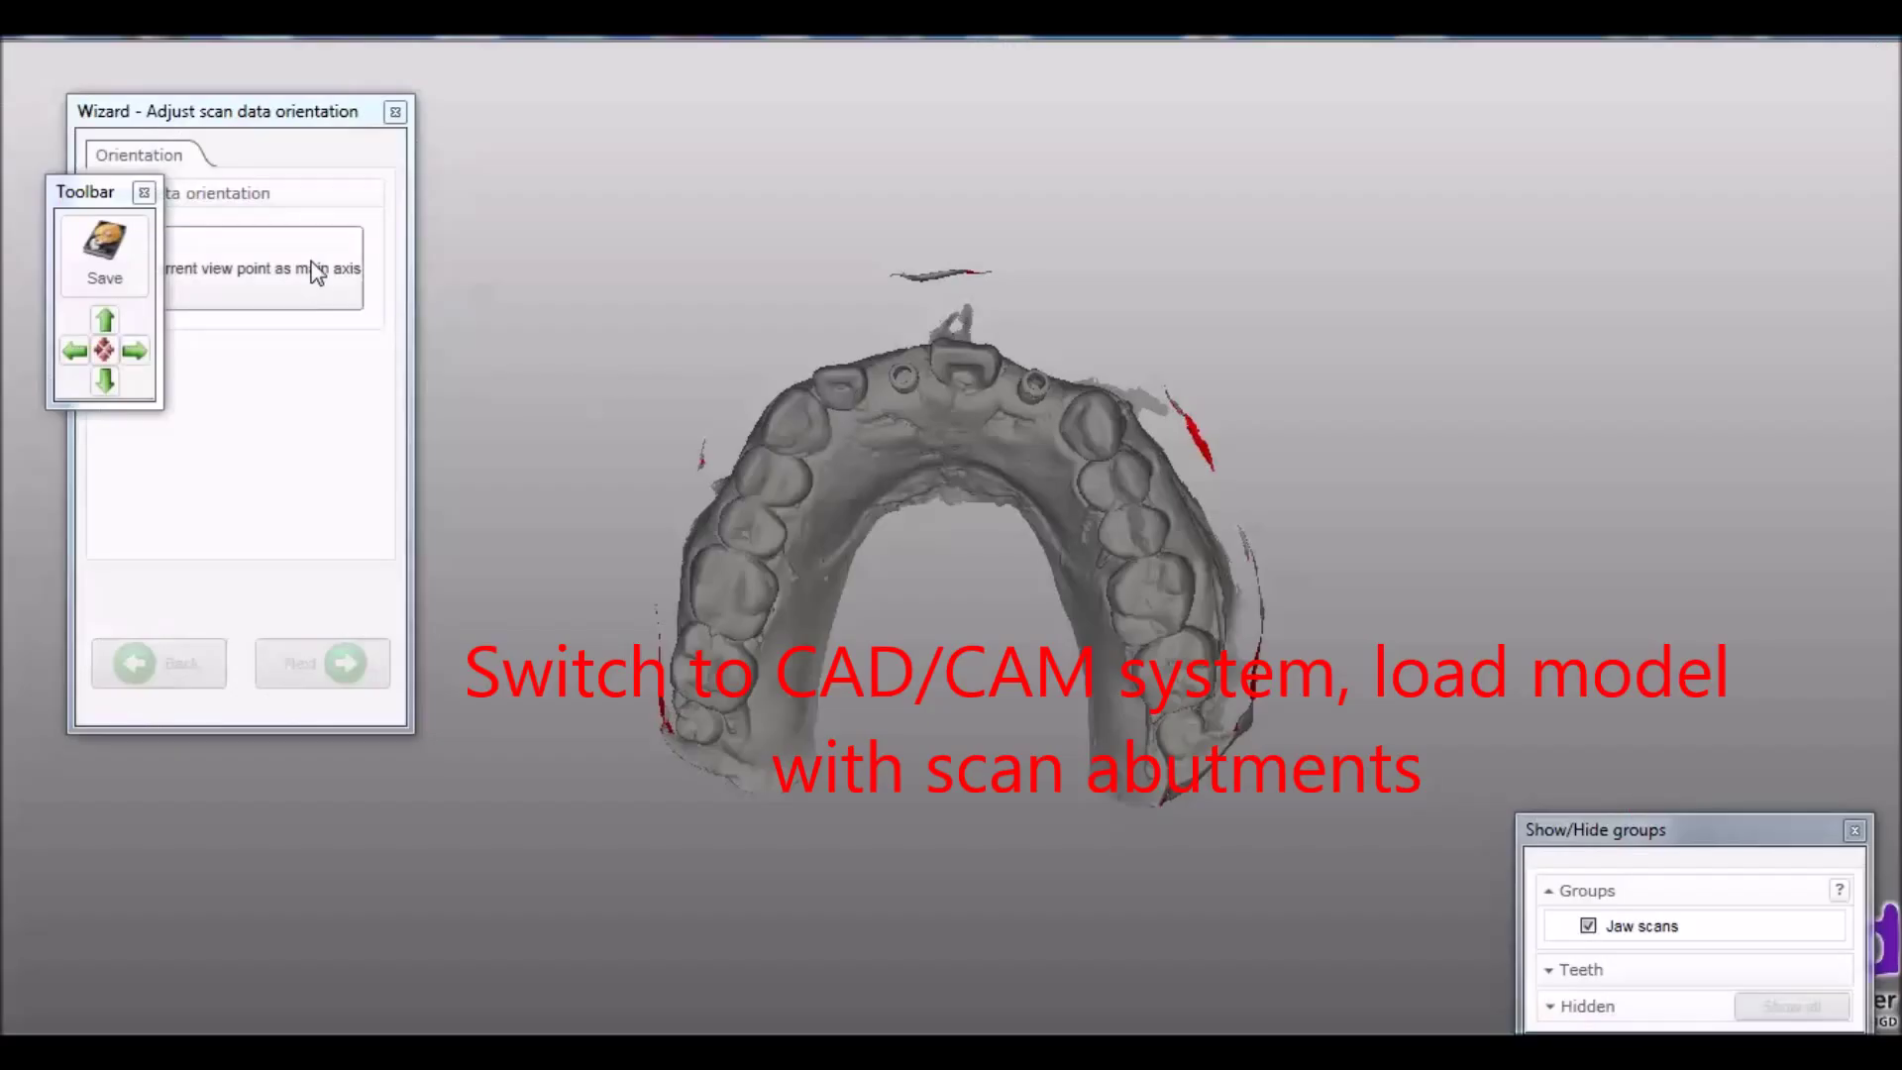
Set the current view as the scan's main axis and proceed to implant position detection
{"action": "left_click", "coordinate": [315, 272]}
{"action": "mouse_move", "coordinate": [1328, 628]}
{"action": "right_mouse_down"}
{"action": "mouse_move", "coordinate": [1350, 659]}
{"action": "mouse_move", "coordinate": [756, 598]}
{"action": "right_mouse_up"}
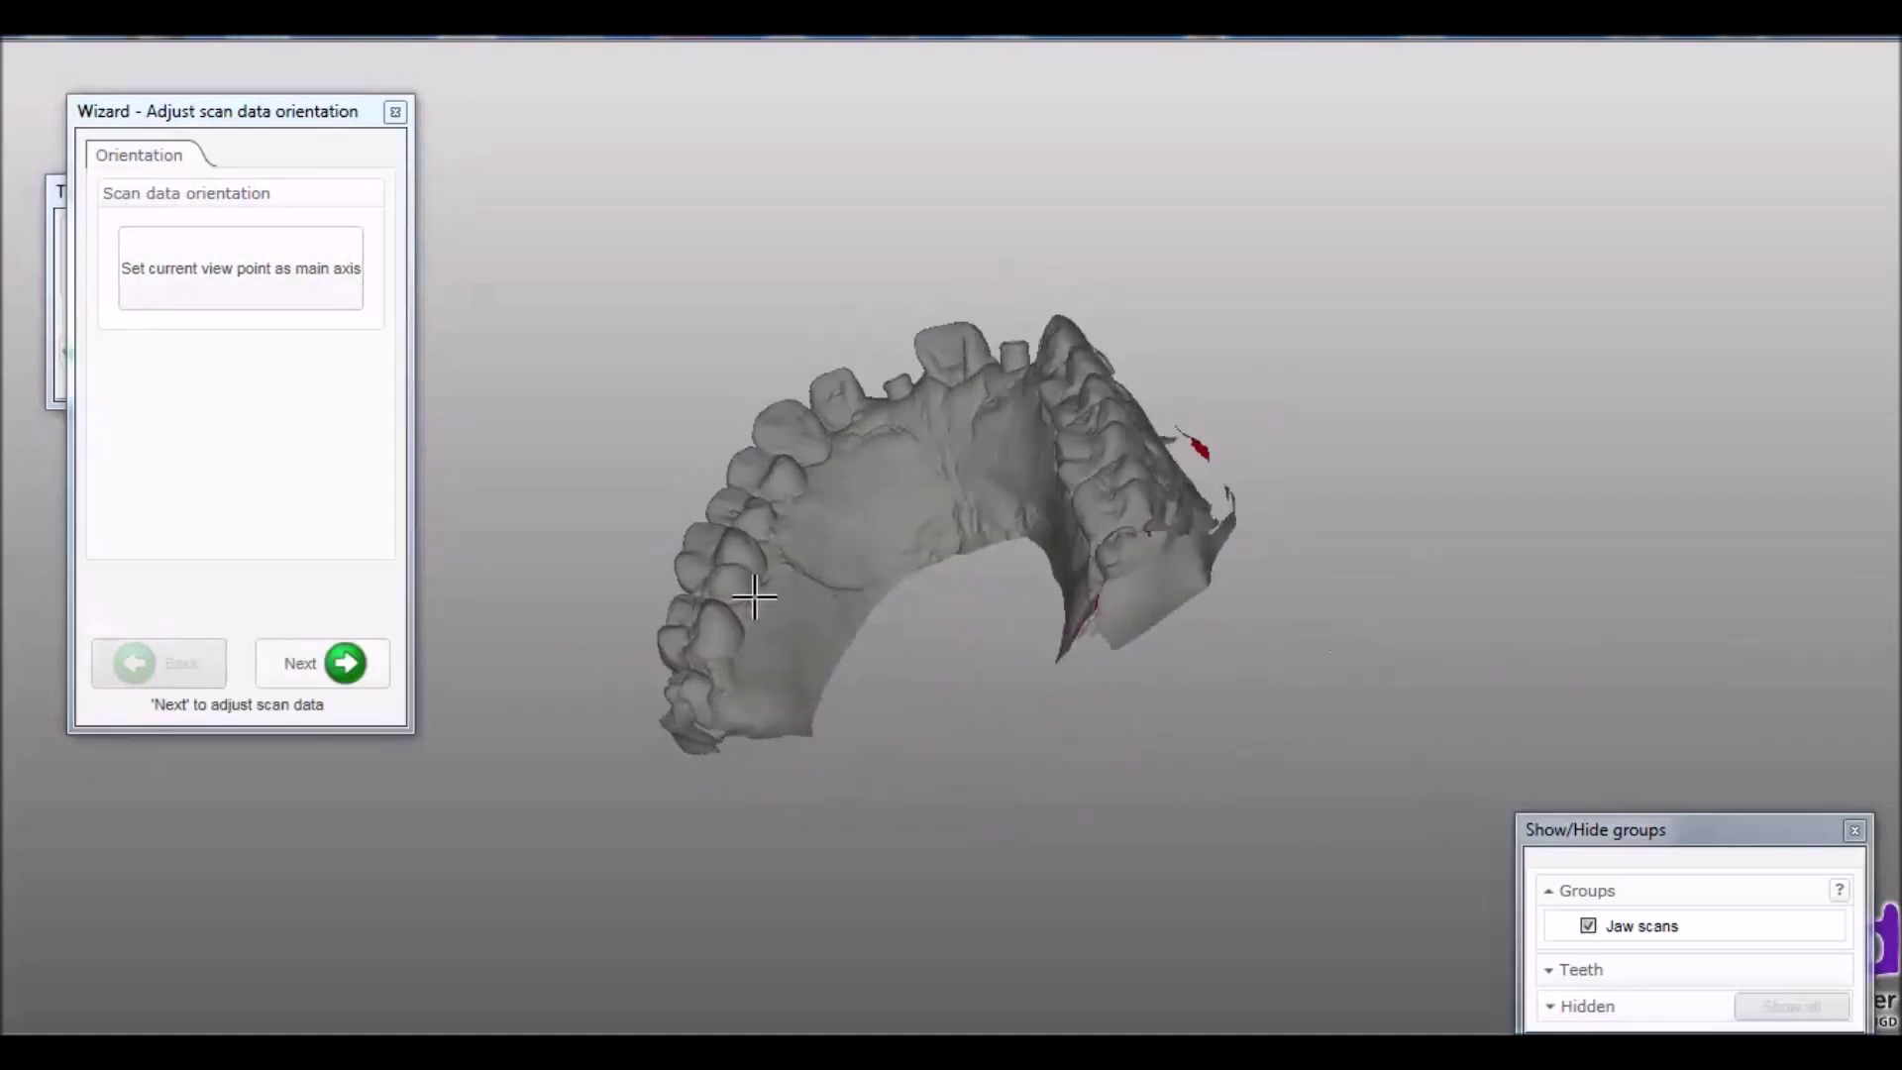
{"action": "left_click", "coordinate": [290, 671]}
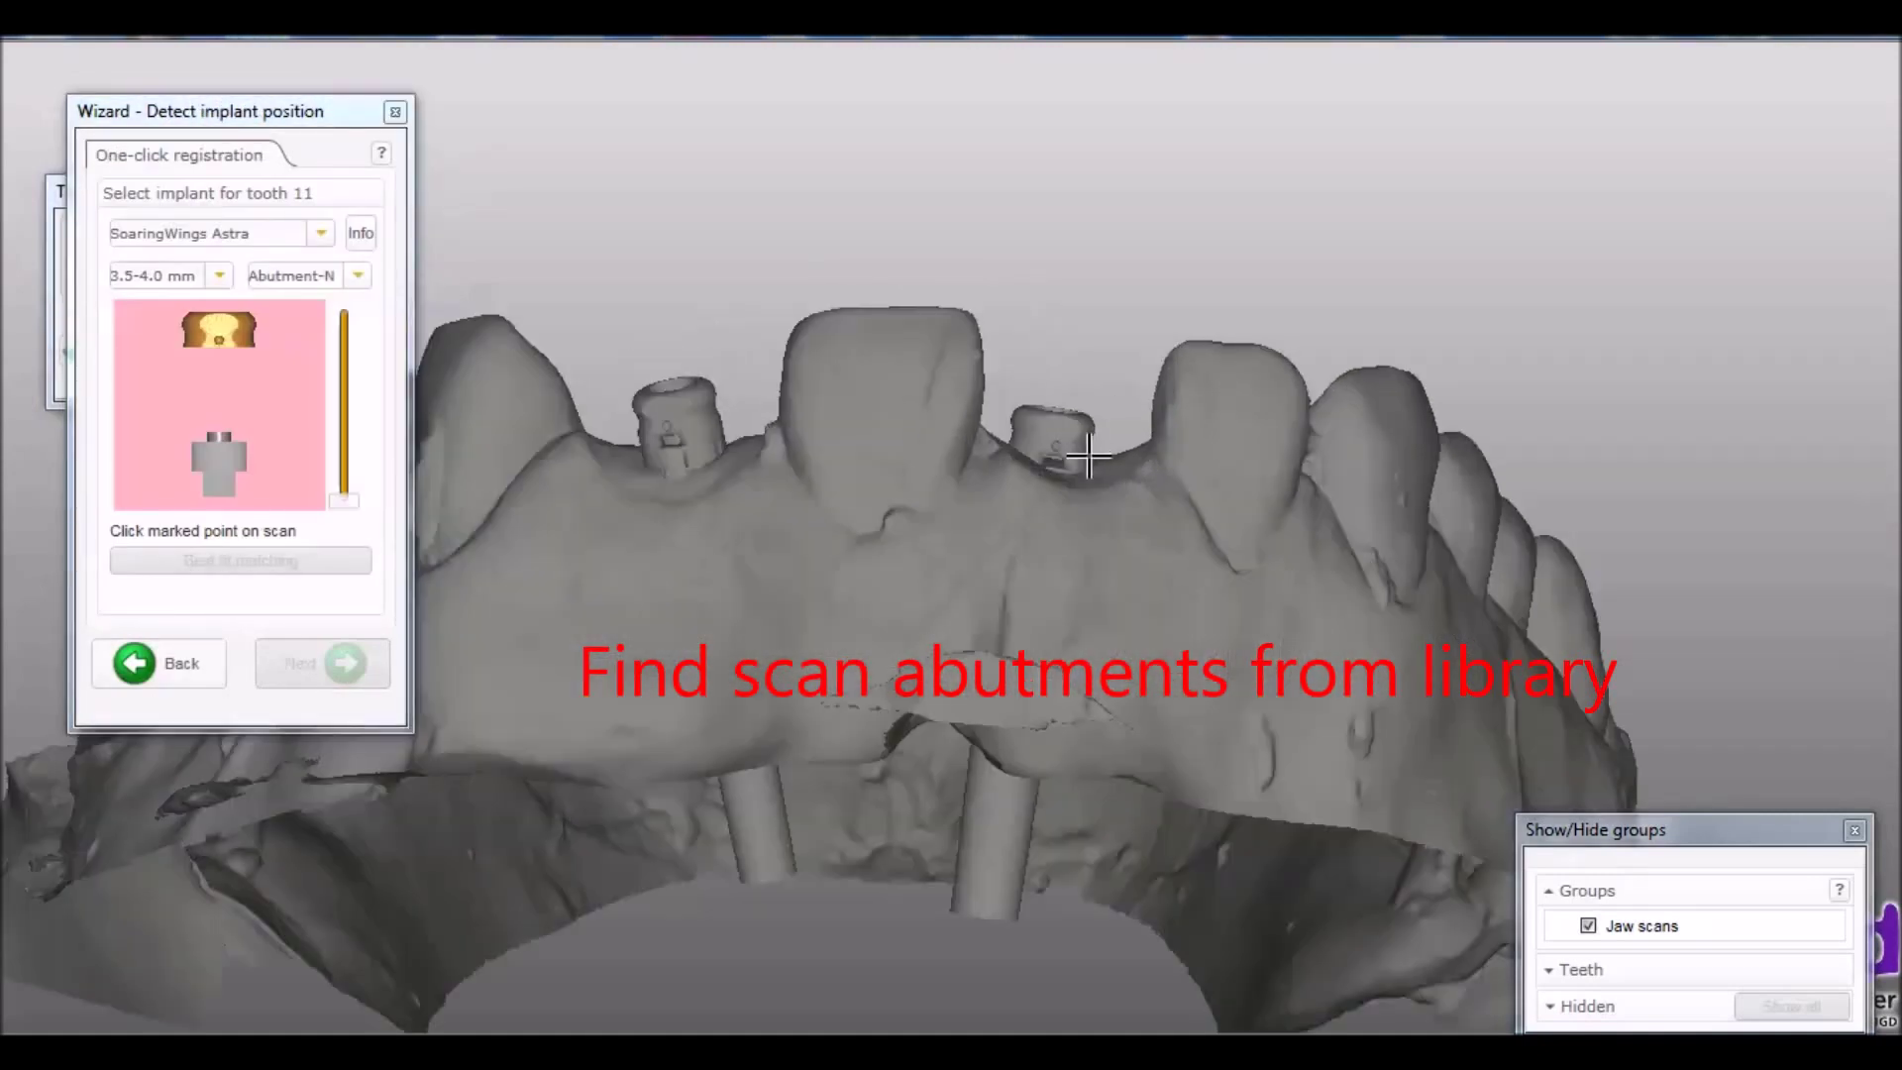
Best-fit match tooth 11's library scan abutment, then mark tooth 22's scan abutment
{"action": "left_click", "coordinate": [1073, 463]}
{"action": "left_click", "coordinate": [321, 563]}
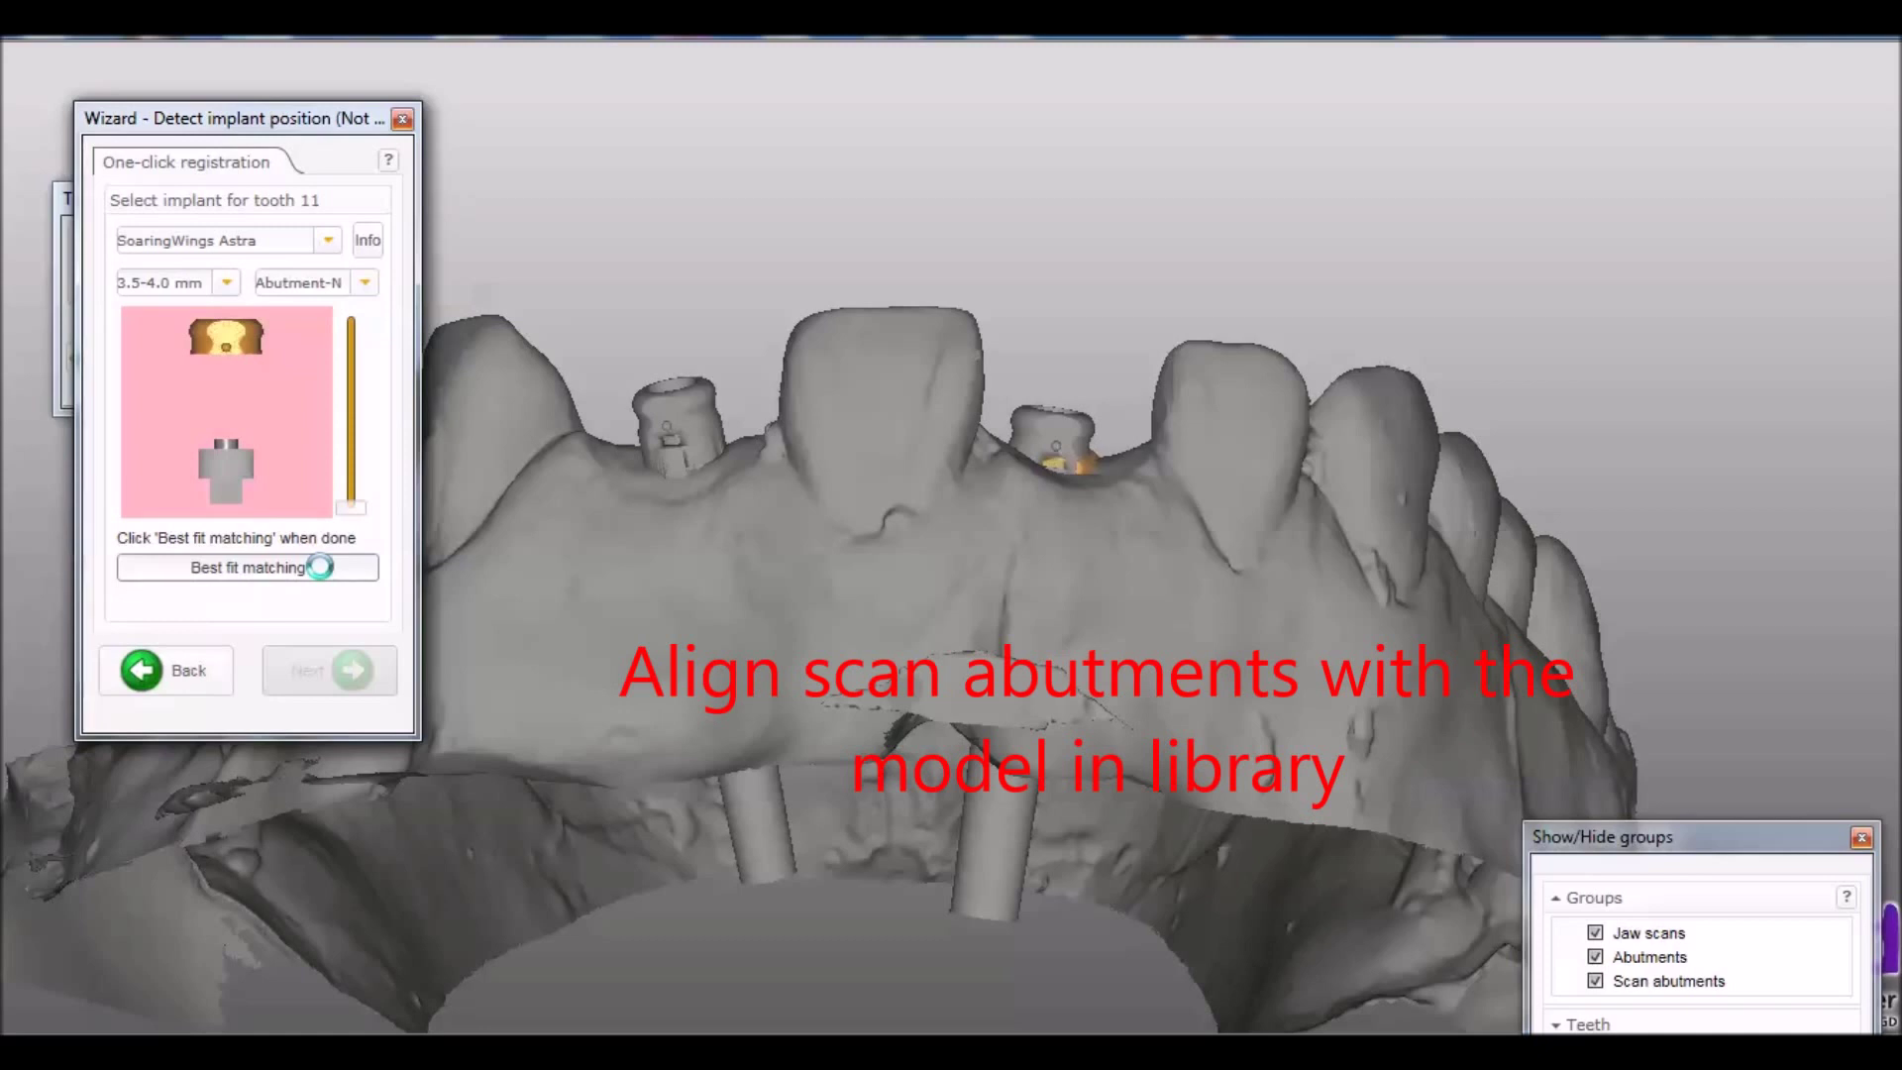
{"action": "mouse_move", "coordinate": [740, 525]}
{"action": "right_mouse_down"}
{"action": "mouse_move", "coordinate": [1223, 289]}
{"action": "mouse_move", "coordinate": [946, 483]}
{"action": "right_mouse_up"}
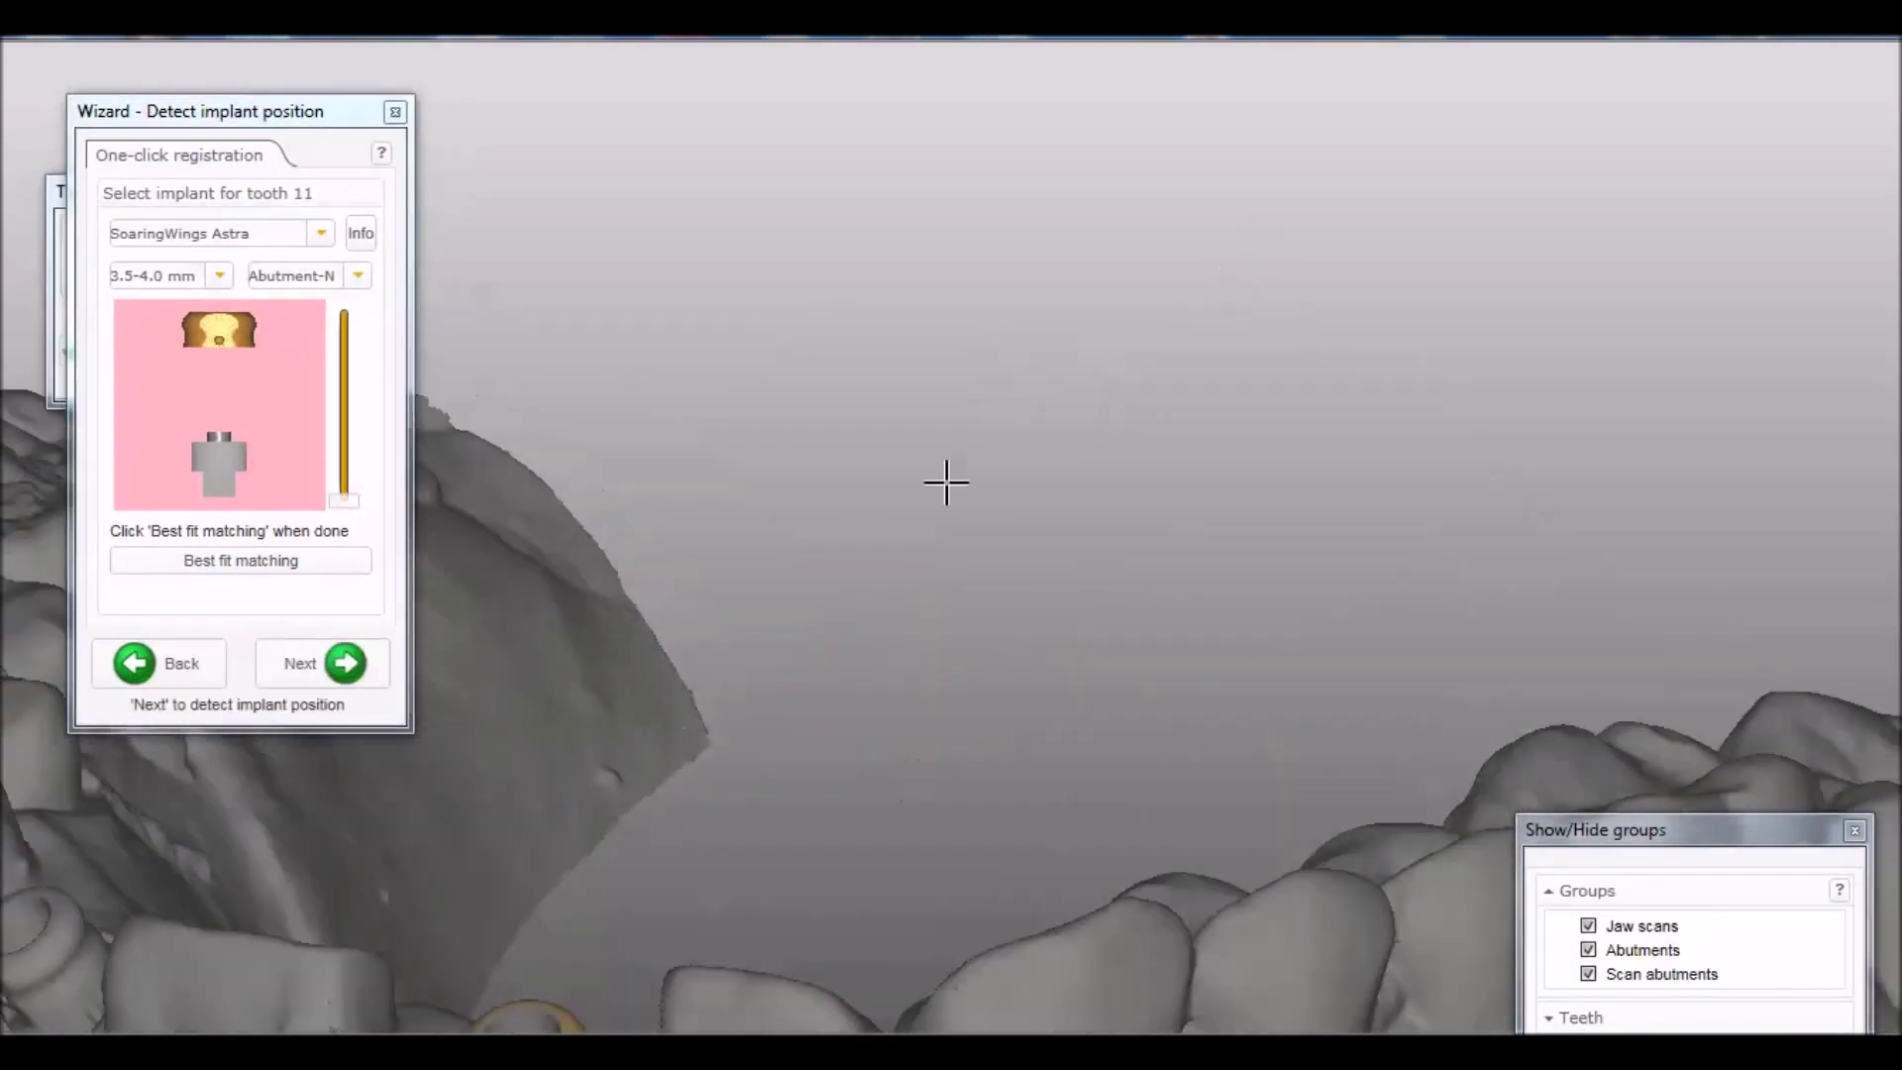
{"action": "right_click_drag", "start_coordinate": [841, 731], "coordinate": [988, 565]}
{"action": "scroll", "coordinate": [981, 518], "scroll_direction": "up", "scroll_amount": 3}
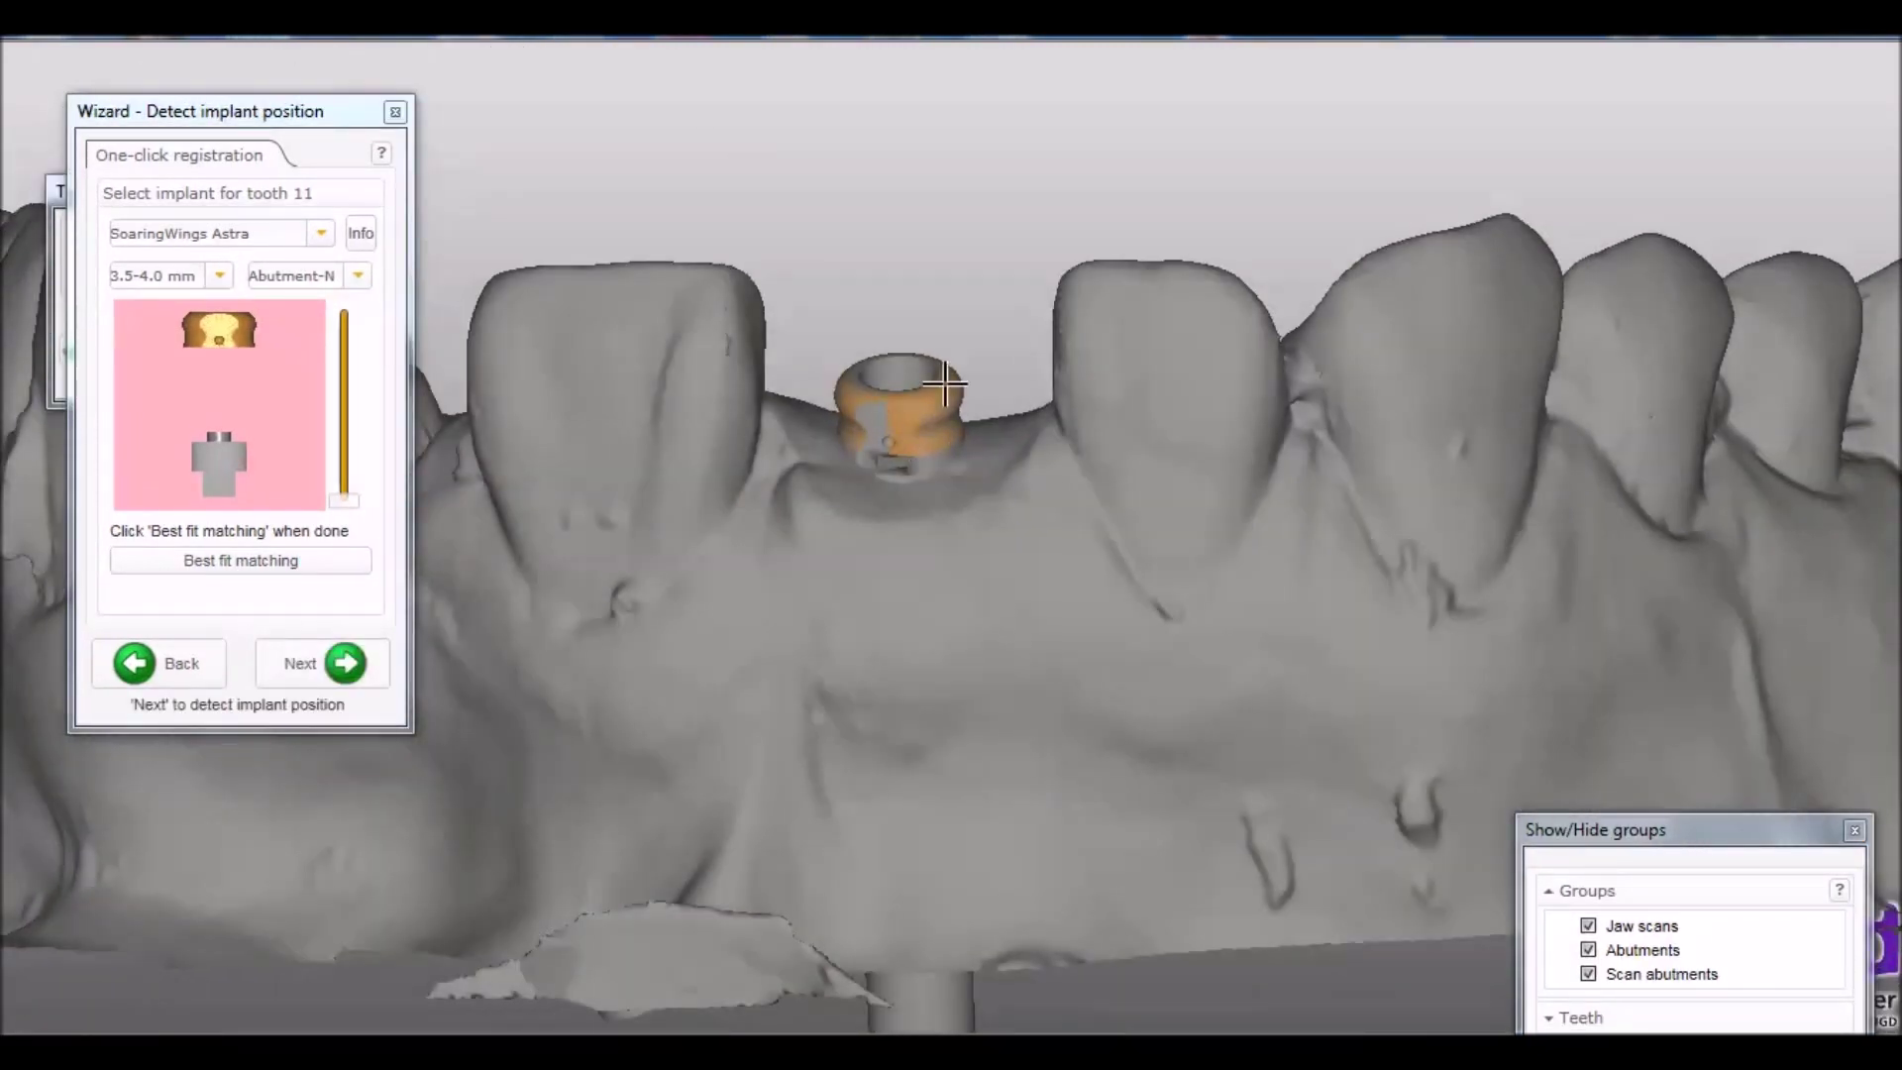
{"action": "left_click", "coordinate": [315, 562]}
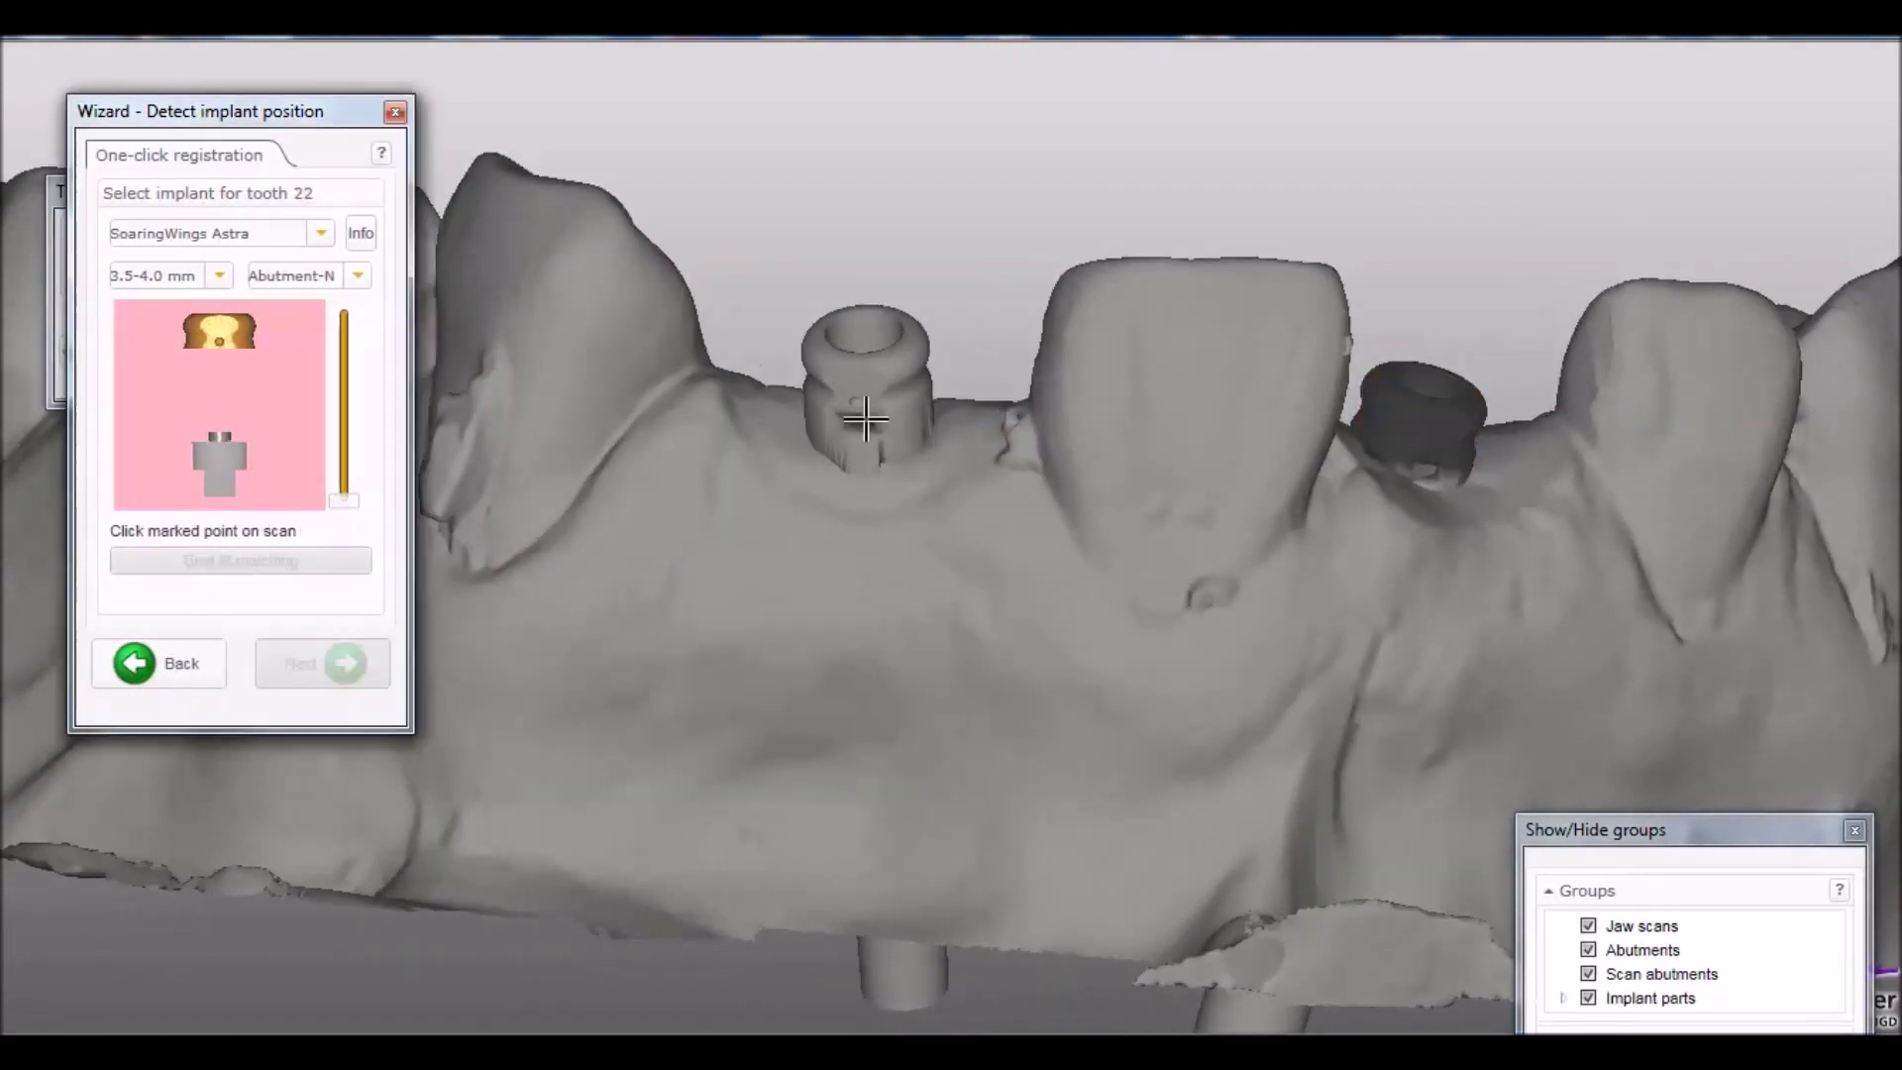
{"action": "left_click", "coordinate": [851, 440]}
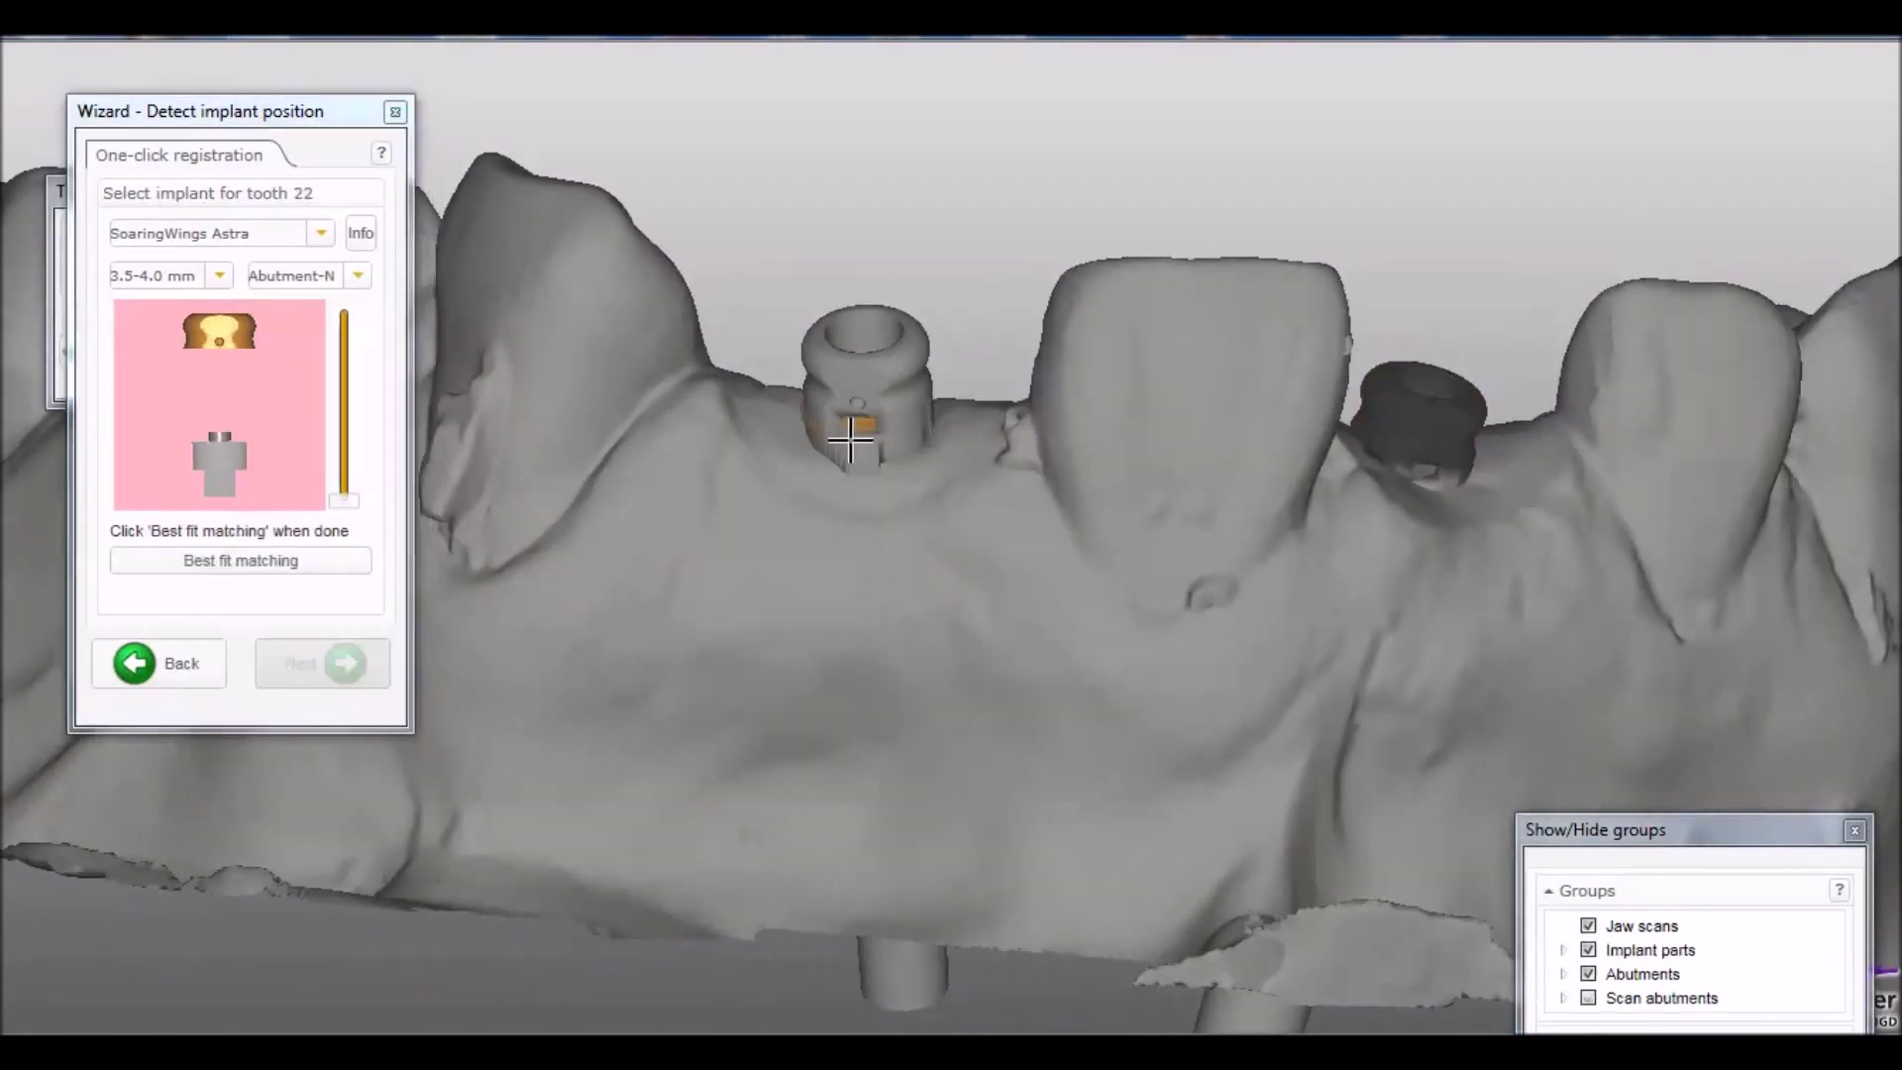
Best-fit match tooth 22's scan abutment and advance to Define emergence profile
{"action": "left_click", "coordinate": [293, 562]}
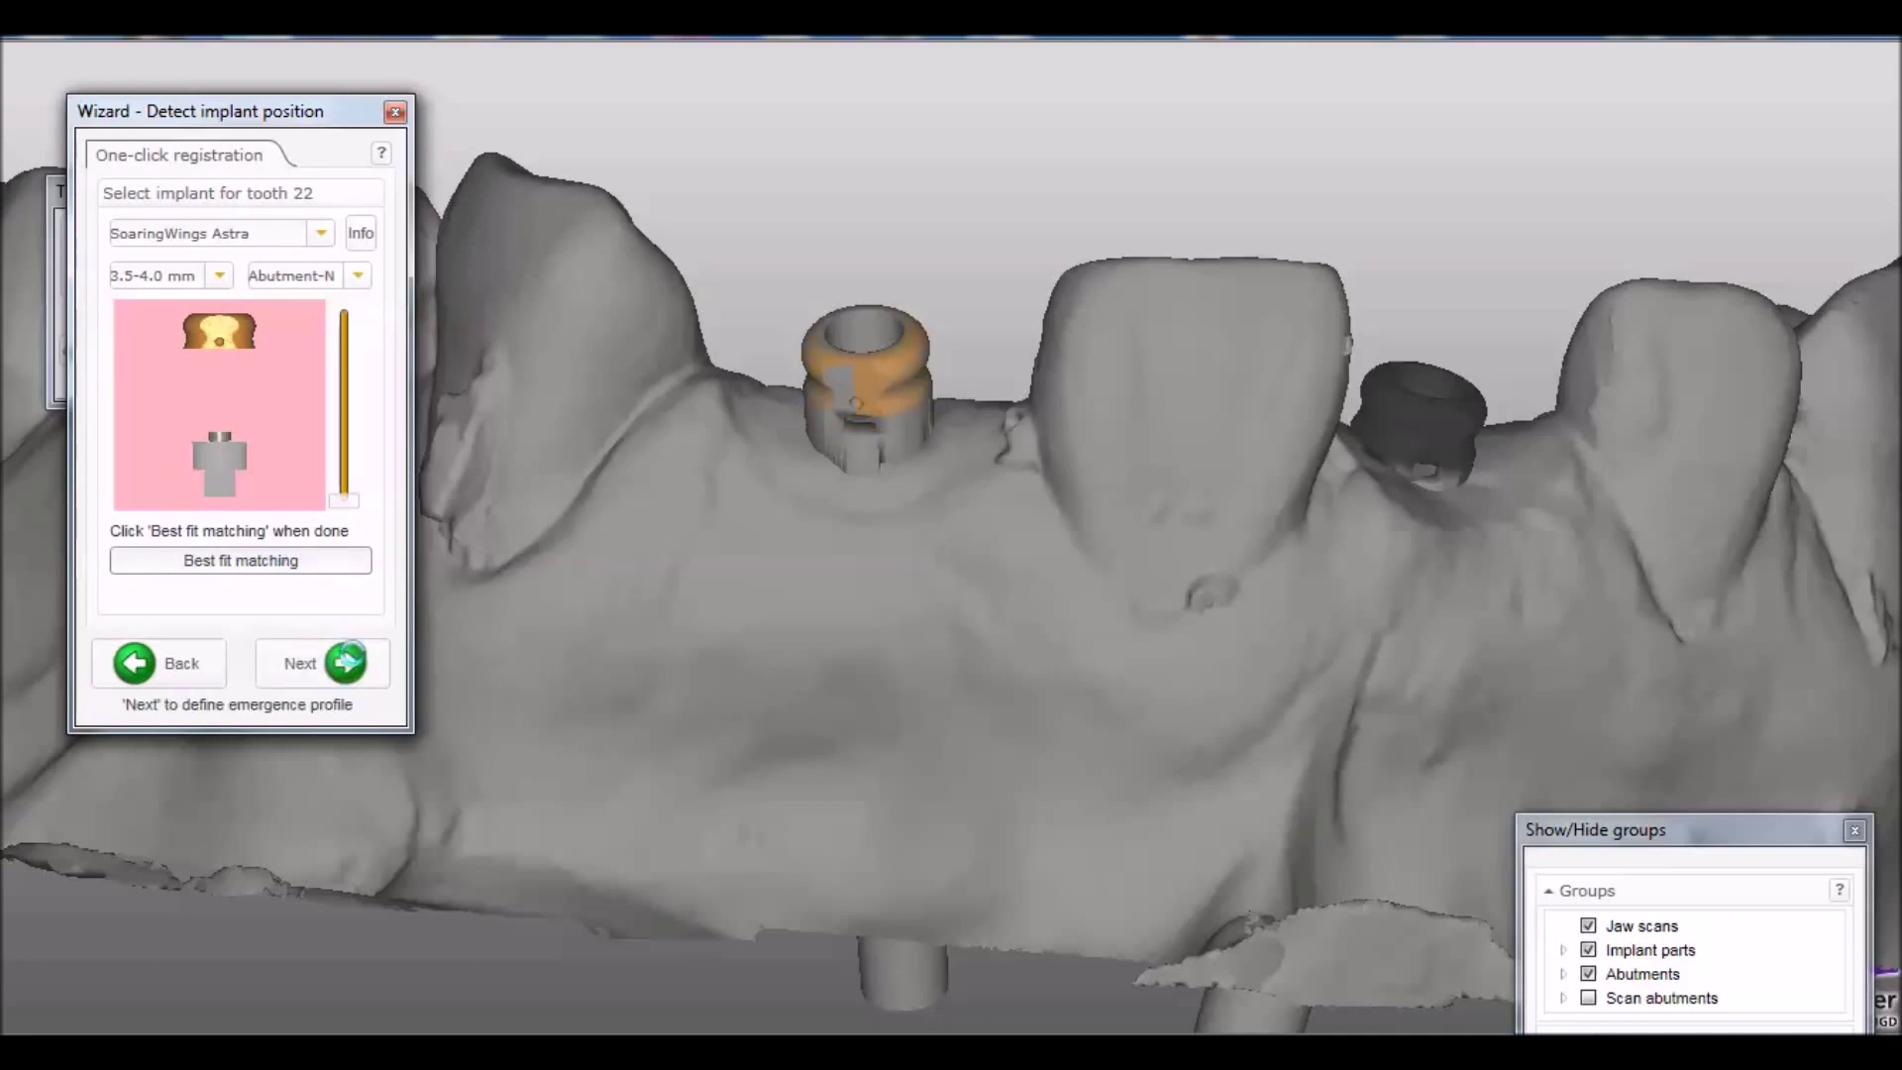
{"action": "left_click", "coordinate": [349, 664]}
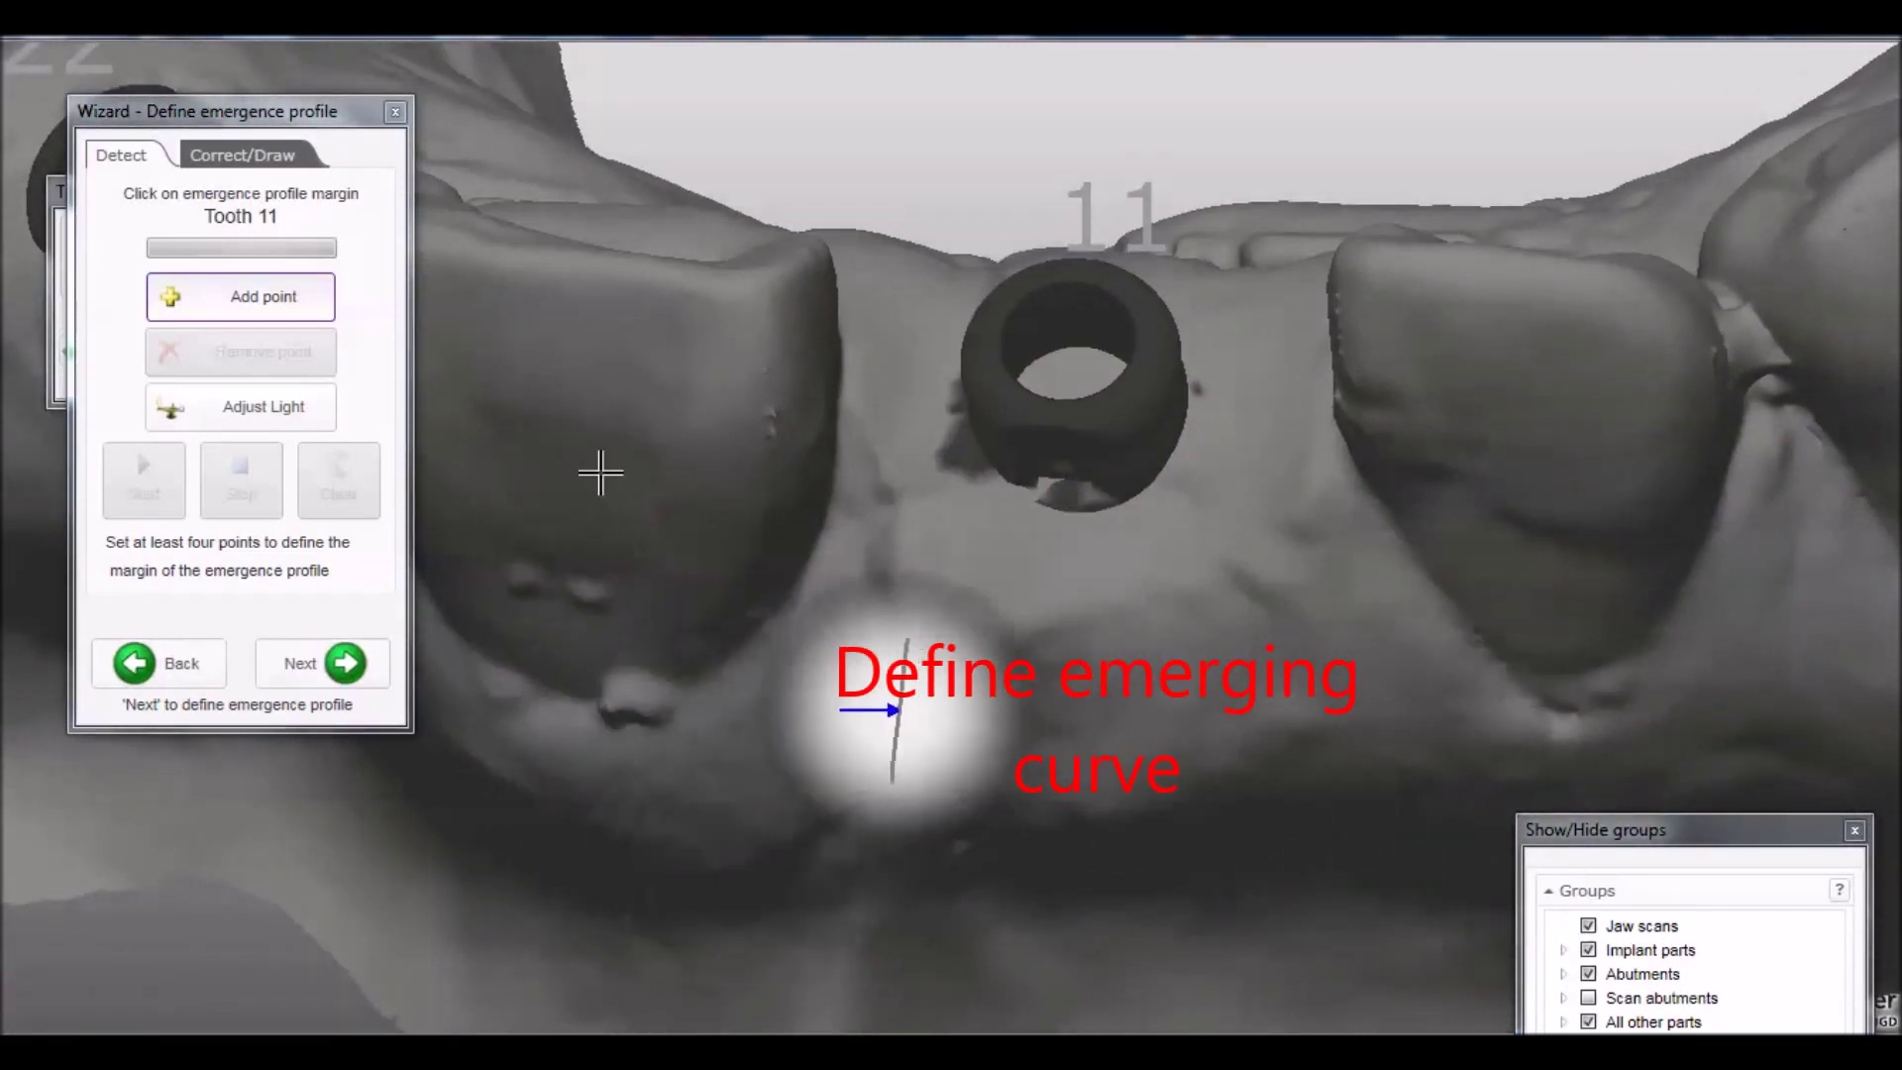
Hand-draw a closed emergence-profile margin loop around the implant
{"action": "left_click", "coordinate": [212, 155]}
{"action": "left_click_drag", "start_coordinate": [935, 495], "coordinate": [984, 610]}
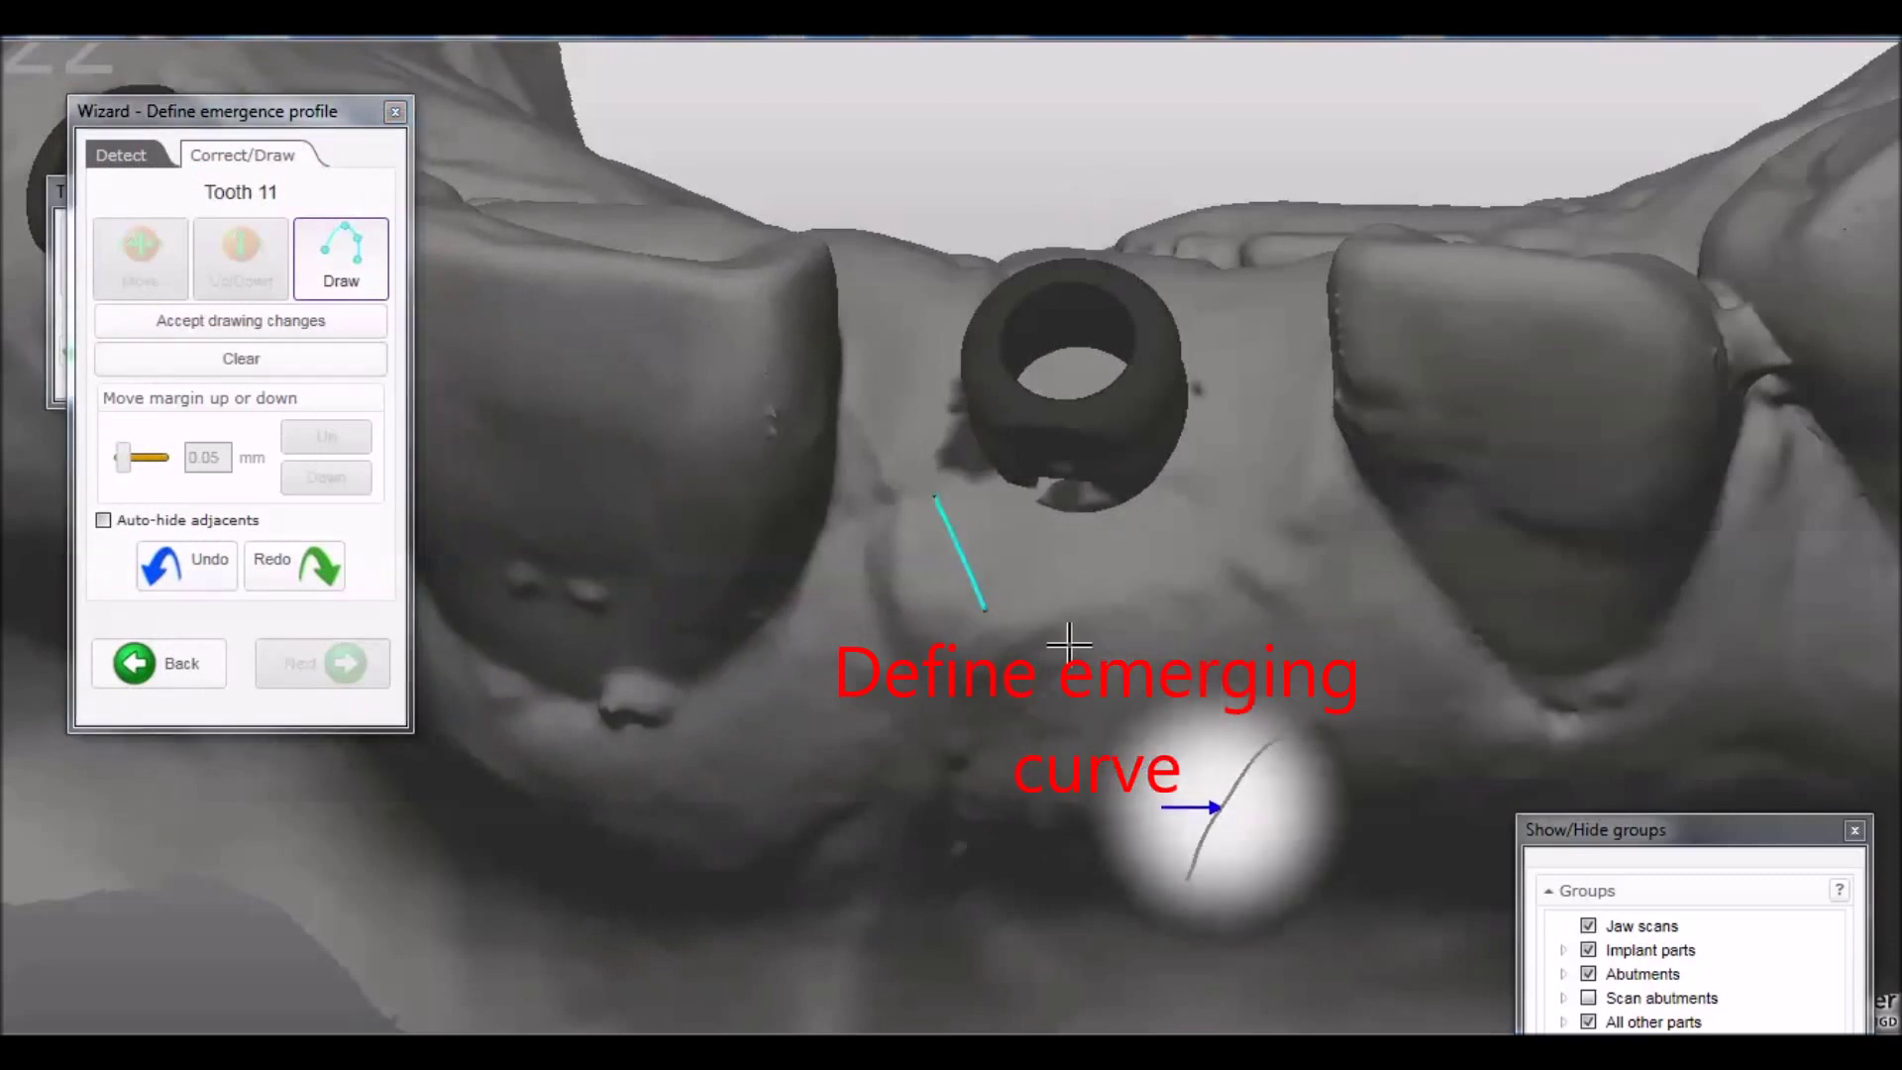
{"action": "left_click", "coordinate": [1078, 659]}
{"action": "left_click", "coordinate": [1167, 622]}
{"action": "left_click", "coordinate": [1209, 510]}
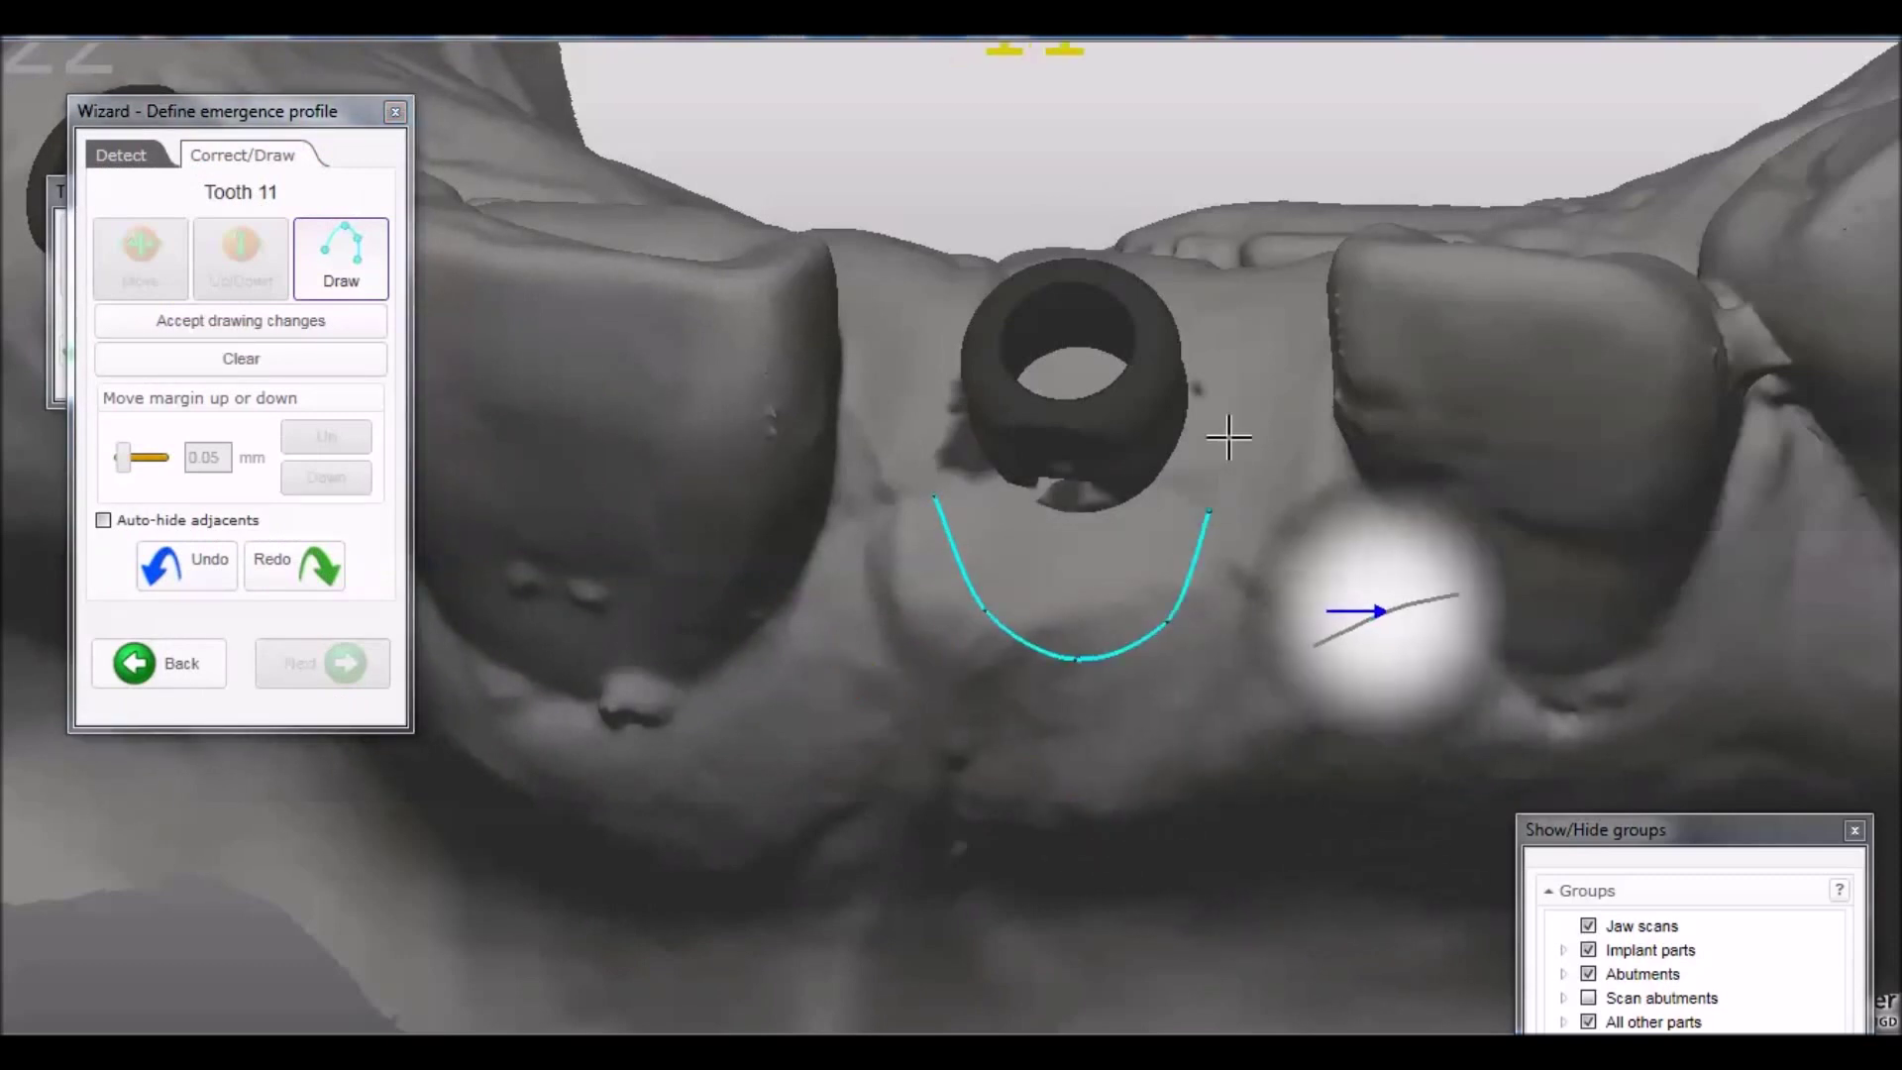
{"action": "left_click", "coordinate": [1236, 376]}
{"action": "mouse_move", "coordinate": [1235, 356]}
{"action": "right_mouse_down"}
{"action": "mouse_move", "coordinate": [1318, 312]}
{"action": "mouse_move", "coordinate": [1219, 297]}
{"action": "right_mouse_up"}
{"action": "left_click", "coordinate": [1113, 264]}
{"action": "left_click", "coordinate": [986, 280]}
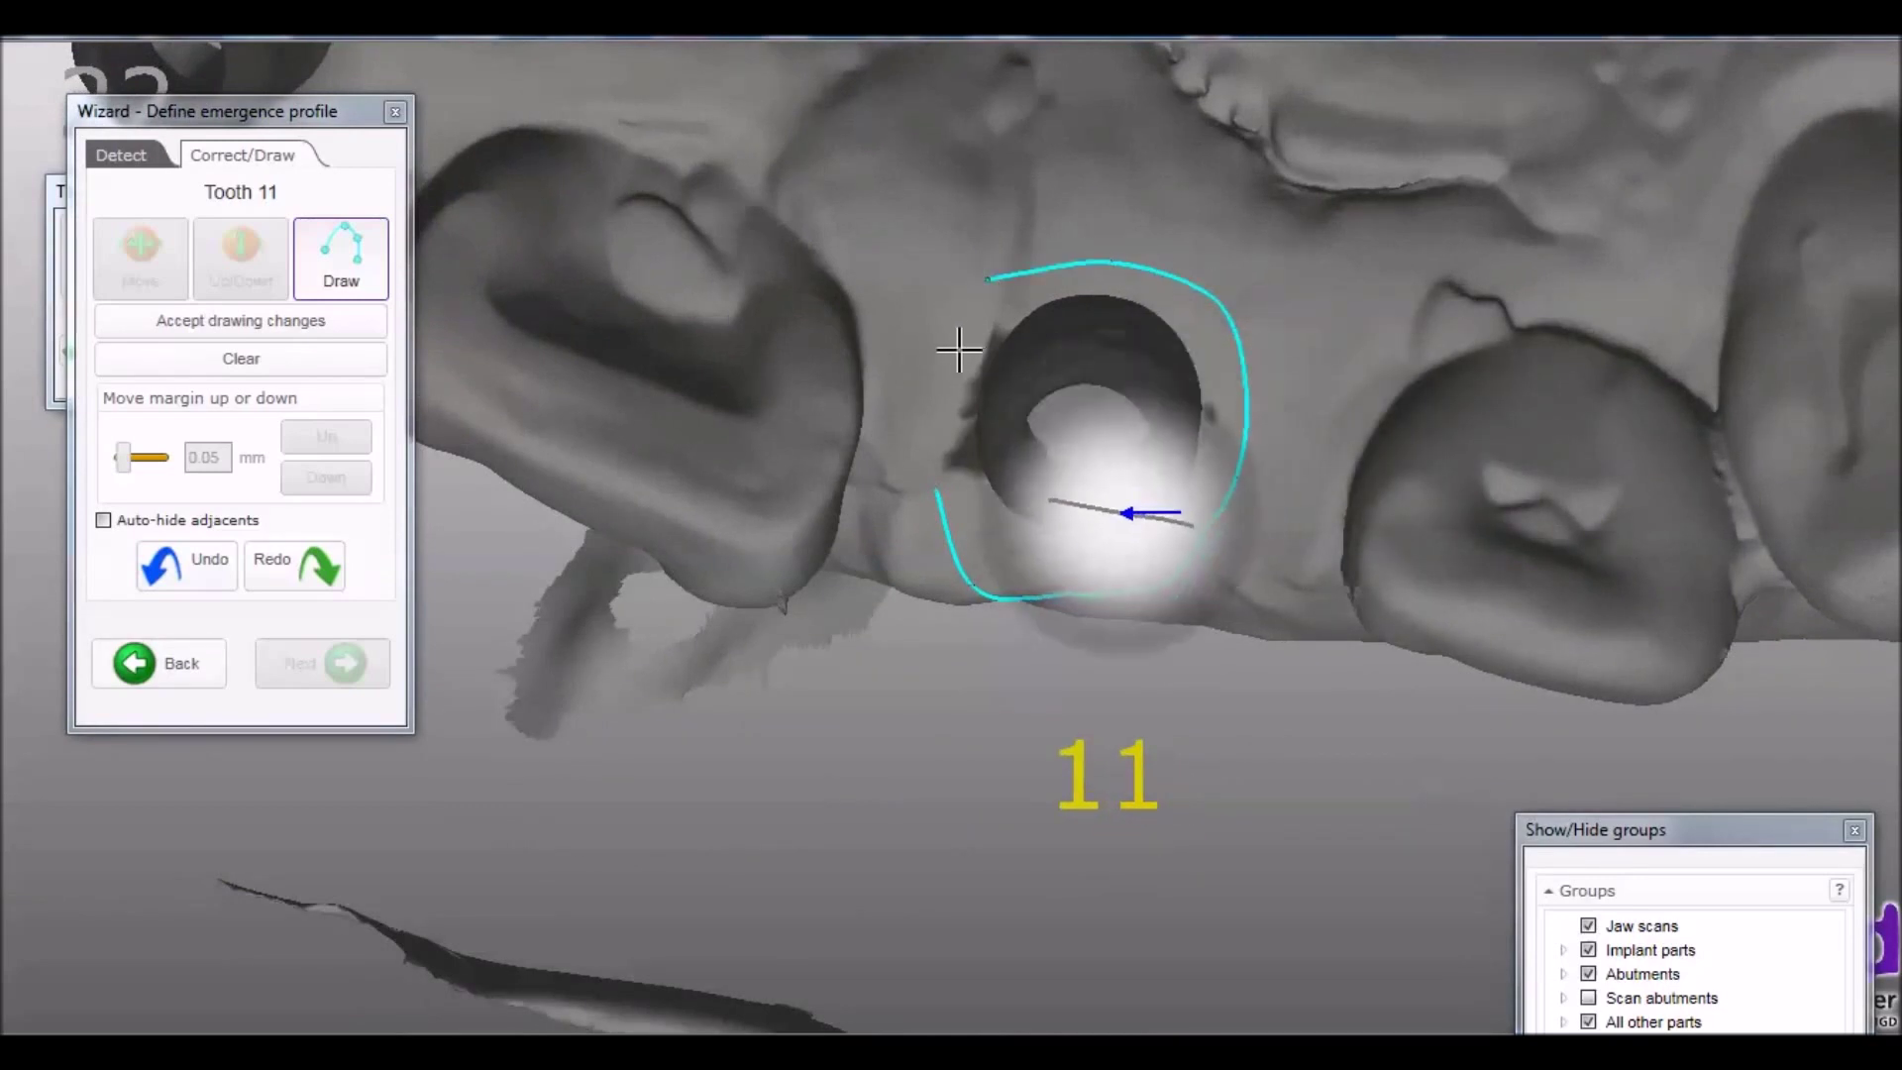
{"action": "right_click_drag", "start_coordinate": [959, 351], "coordinate": [926, 411]}
{"action": "left_click", "coordinate": [932, 489]}
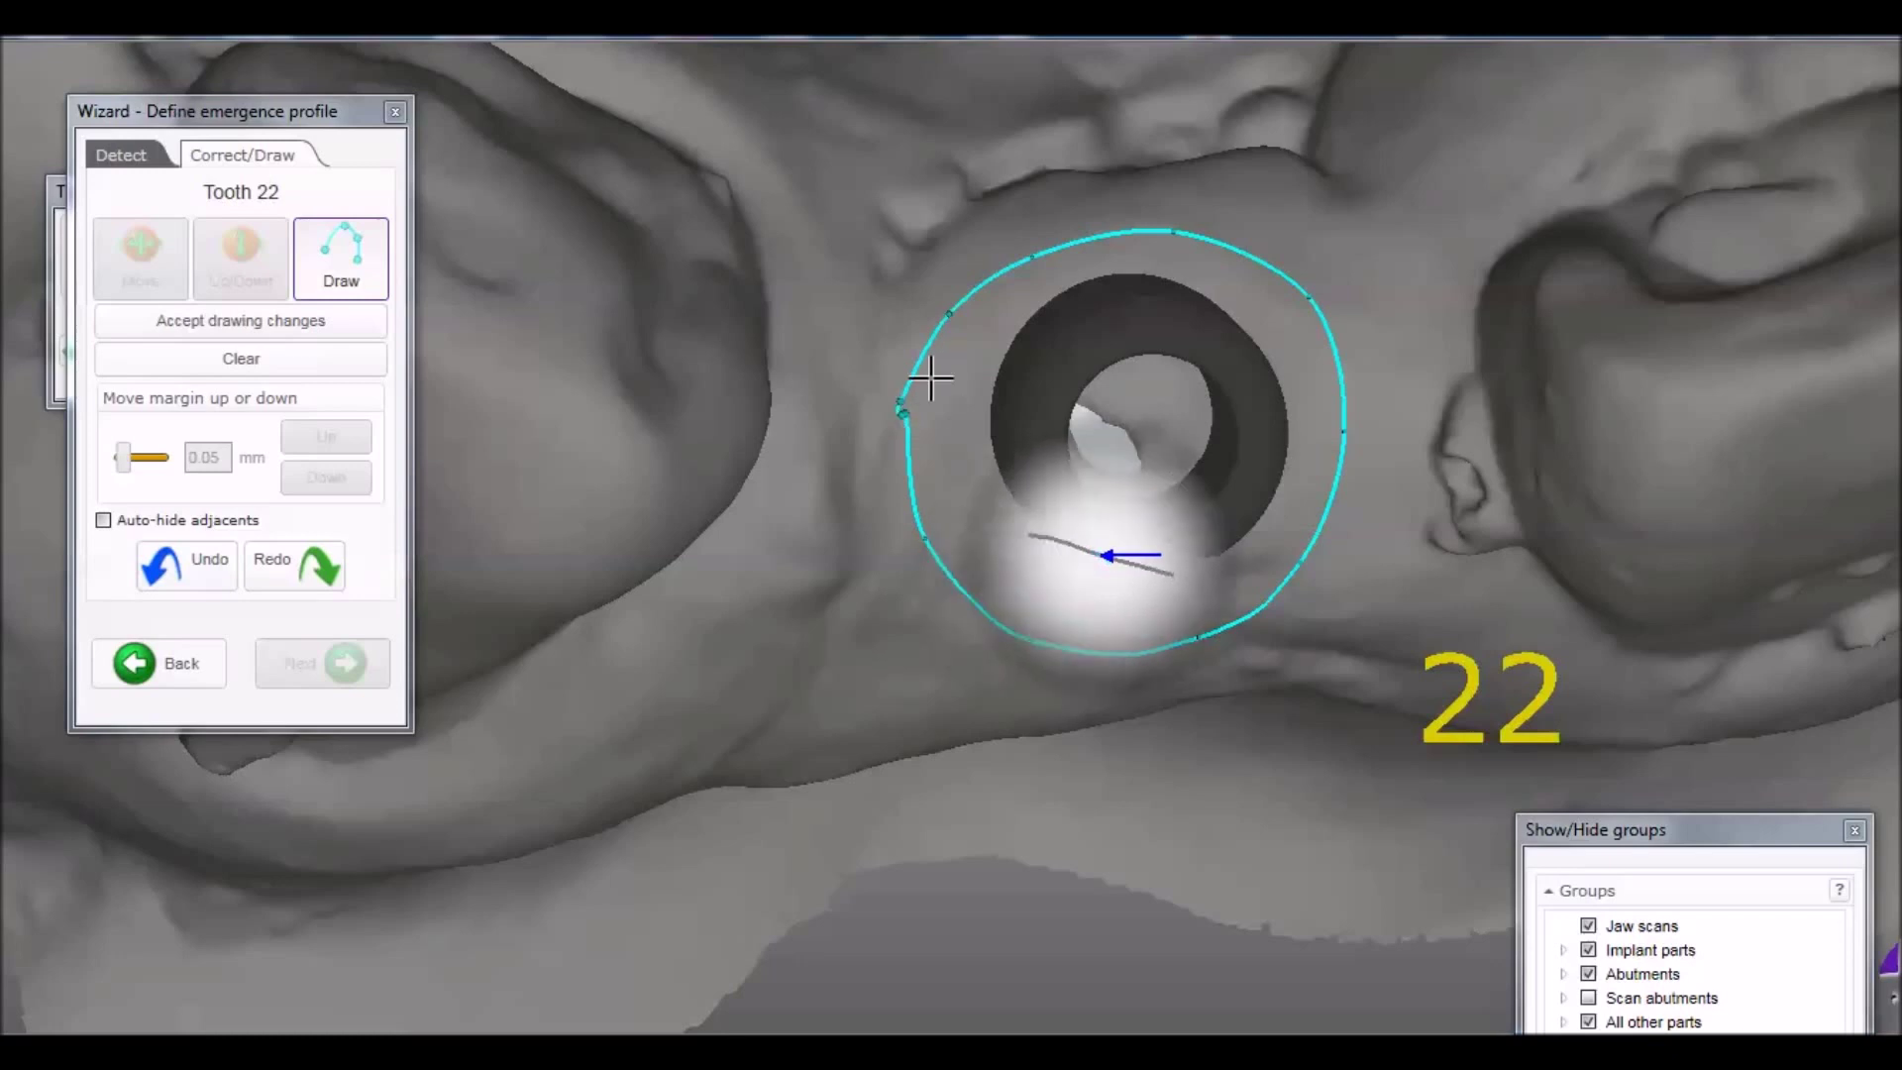
Accept the drawn margins for teeth 11 and 22 and load the default tooth models
{"action": "mouse_move", "coordinate": [1328, 581]}
{"action": "right_mouse_down"}
{"action": "mouse_move", "coordinate": [1325, 544]}
{"action": "mouse_move", "coordinate": [1087, 715]}
{"action": "right_mouse_up"}
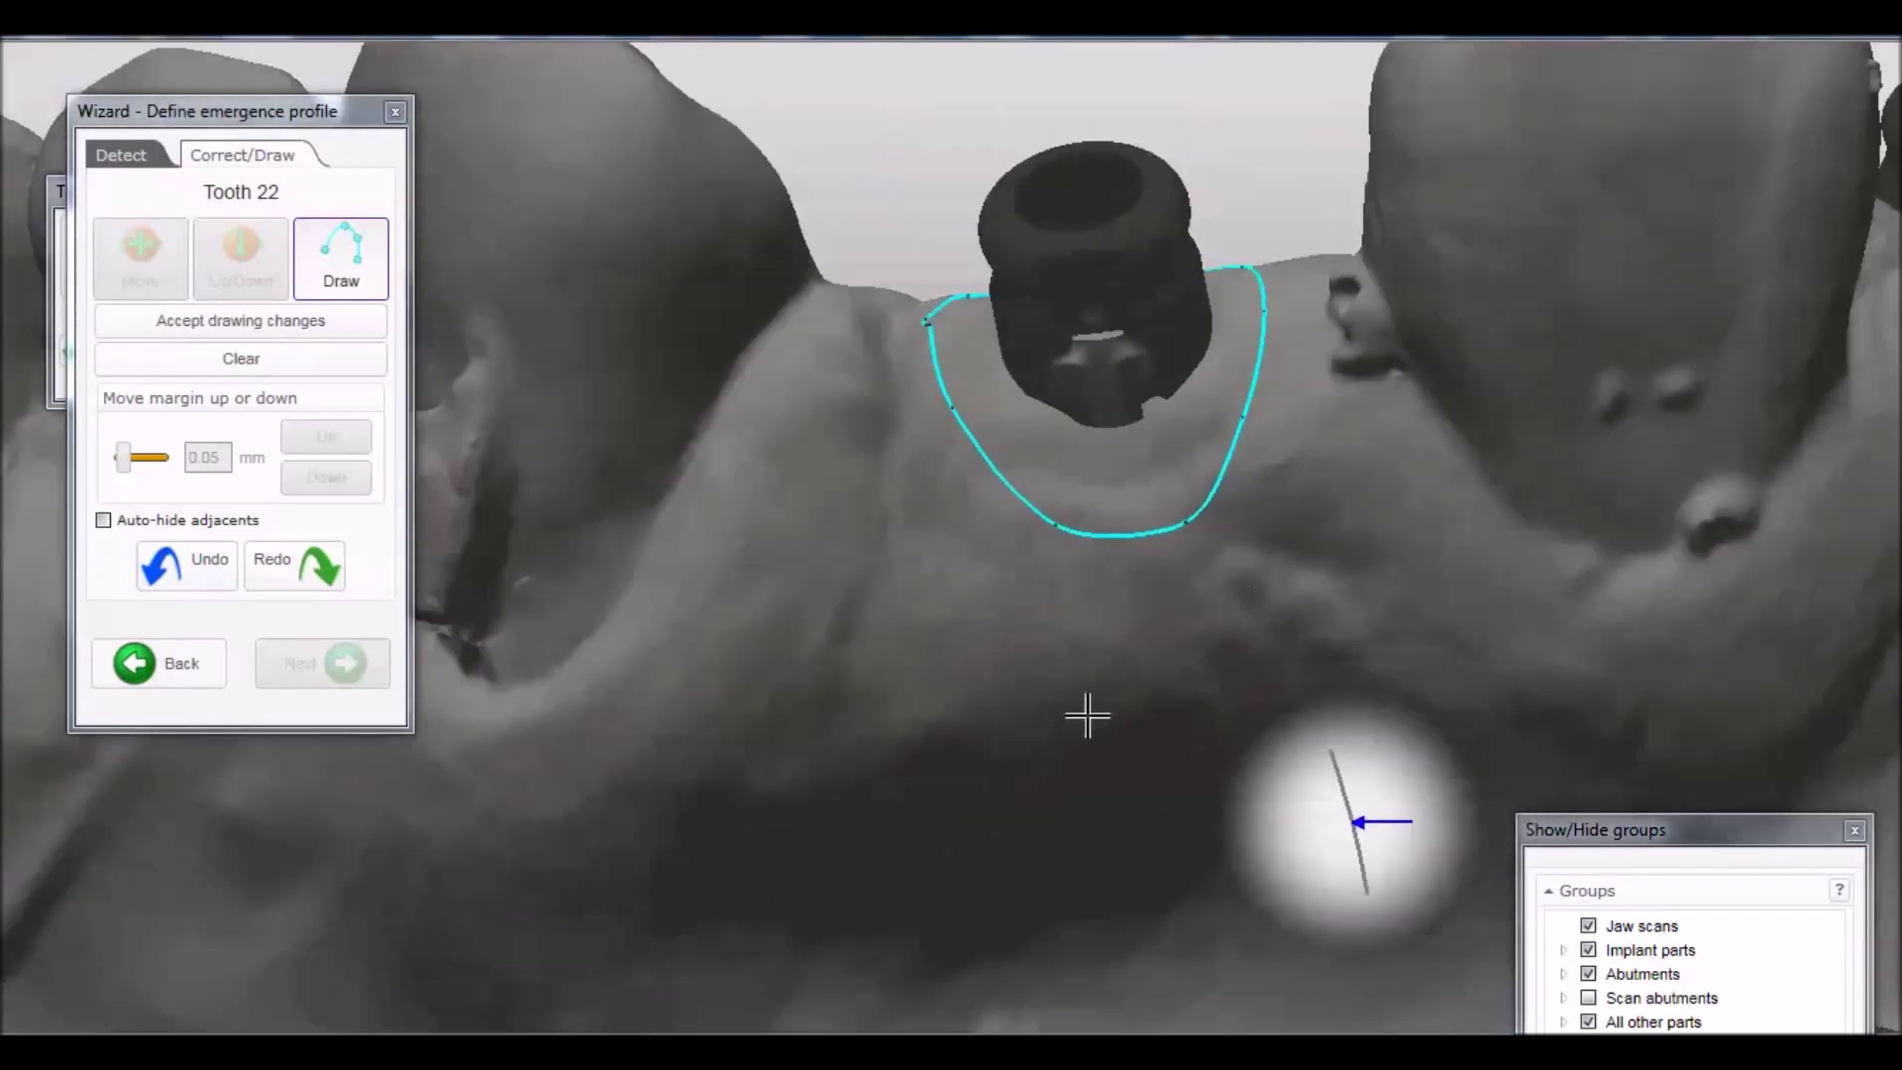
{"action": "left_click", "coordinate": [312, 327]}
{"action": "left_click", "coordinate": [334, 662]}
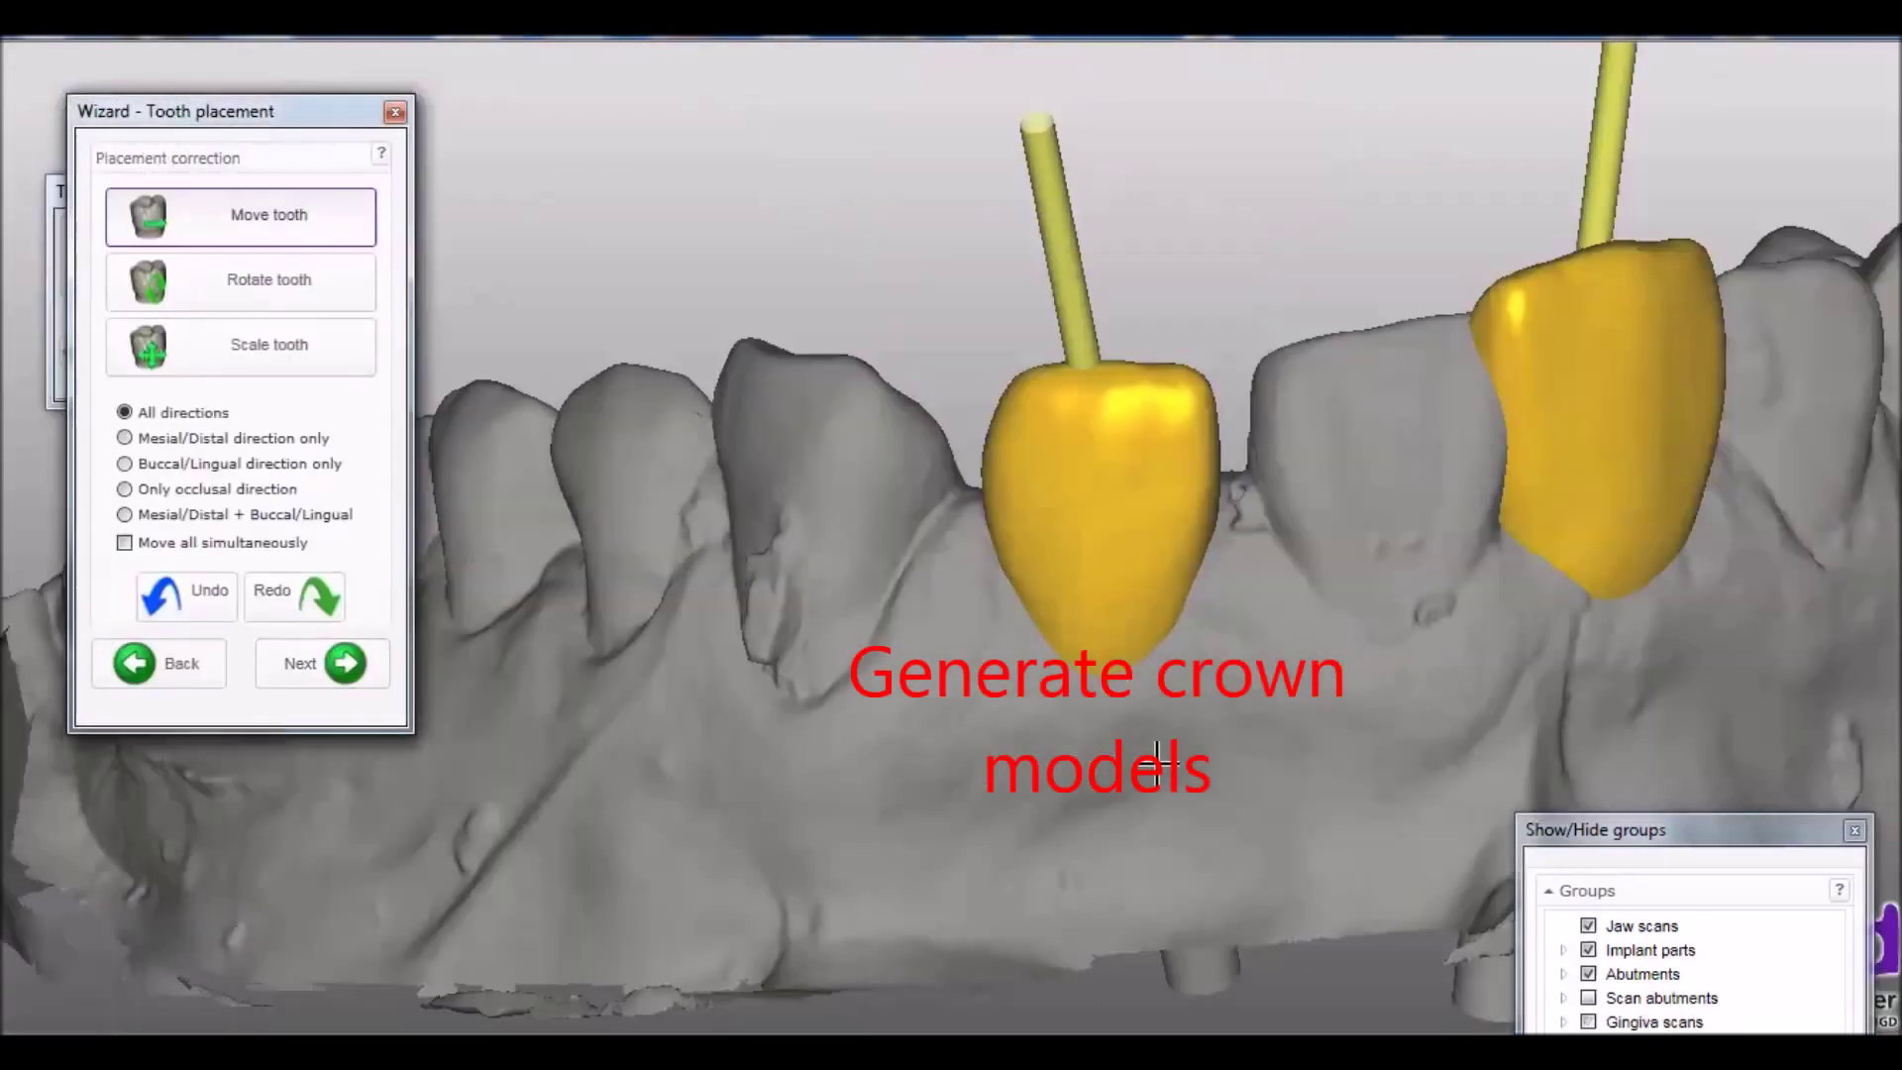
Inspect the yellow default crowns on both implants, then advance to Generate abutment bottoms
{"action": "right_click_drag", "start_coordinate": [891, 734], "coordinate": [1104, 653]}
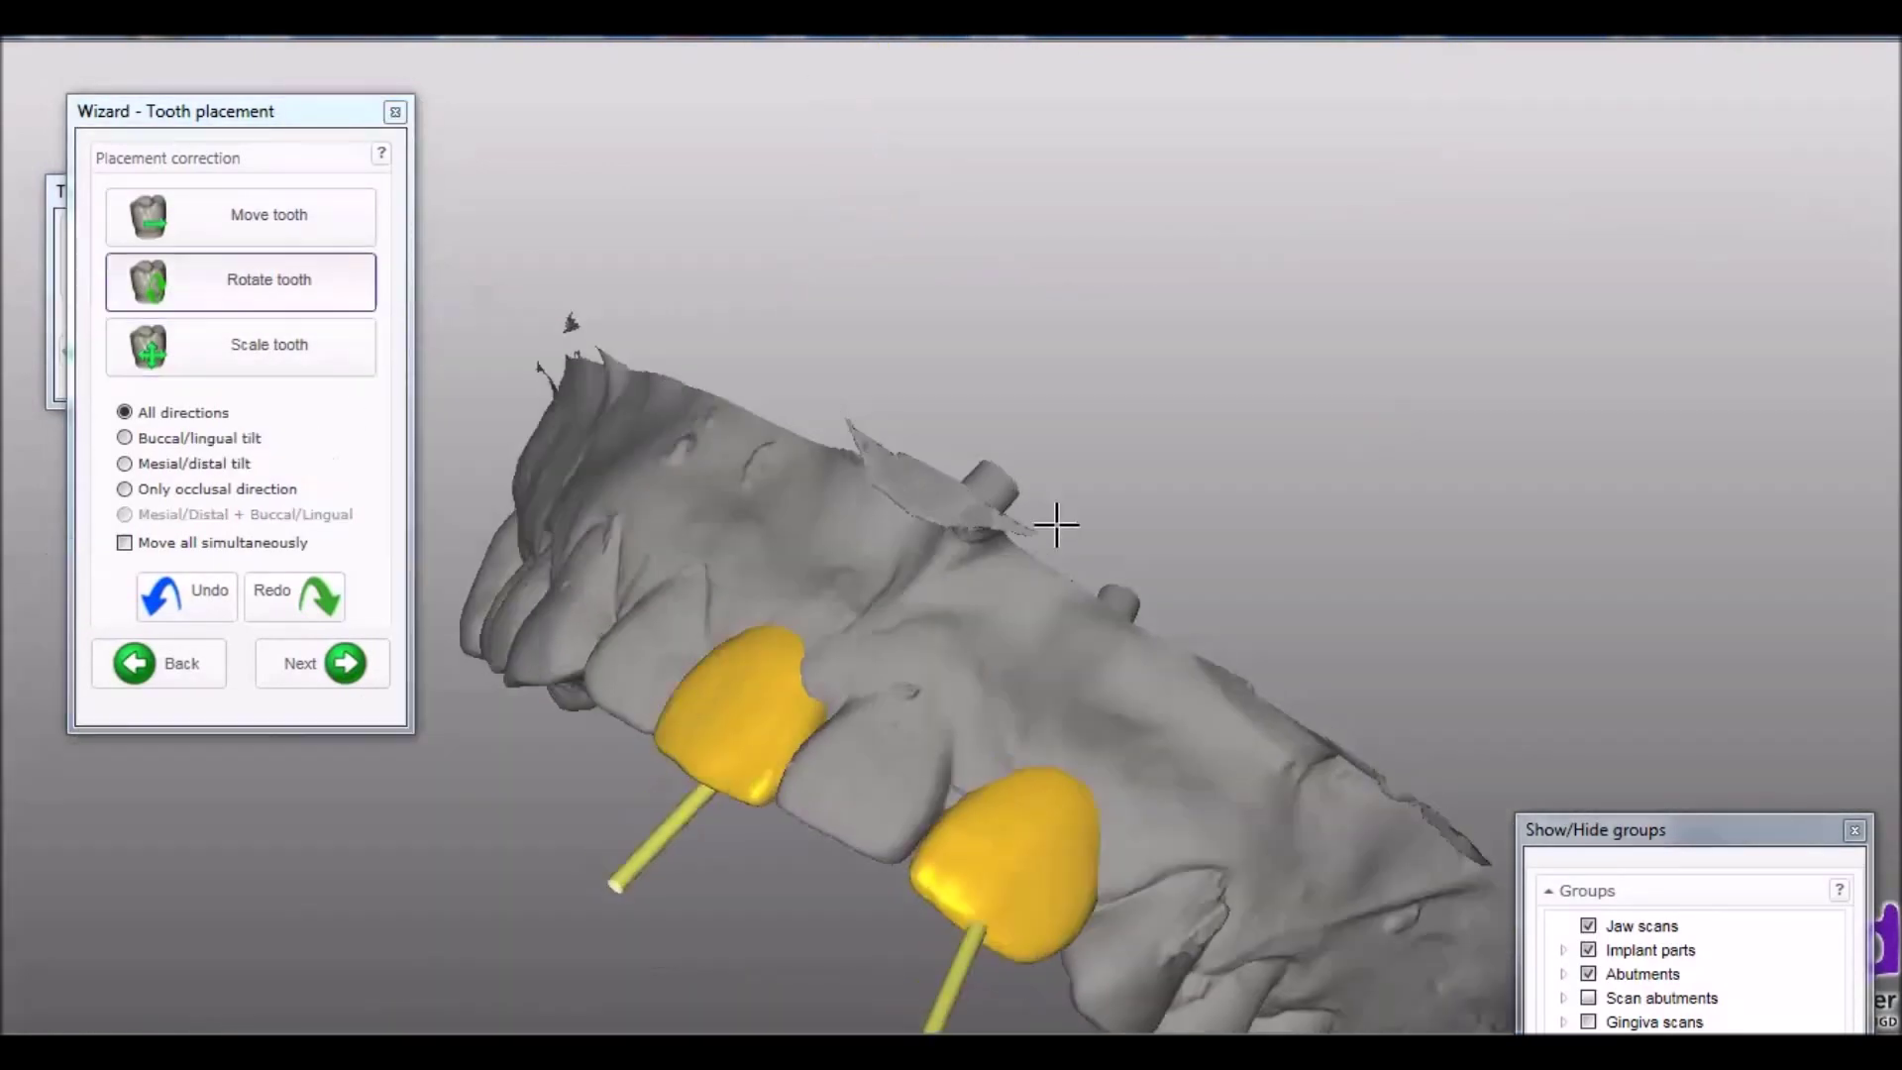
{"action": "right_click_drag", "start_coordinate": [1056, 524], "coordinate": [945, 712]}
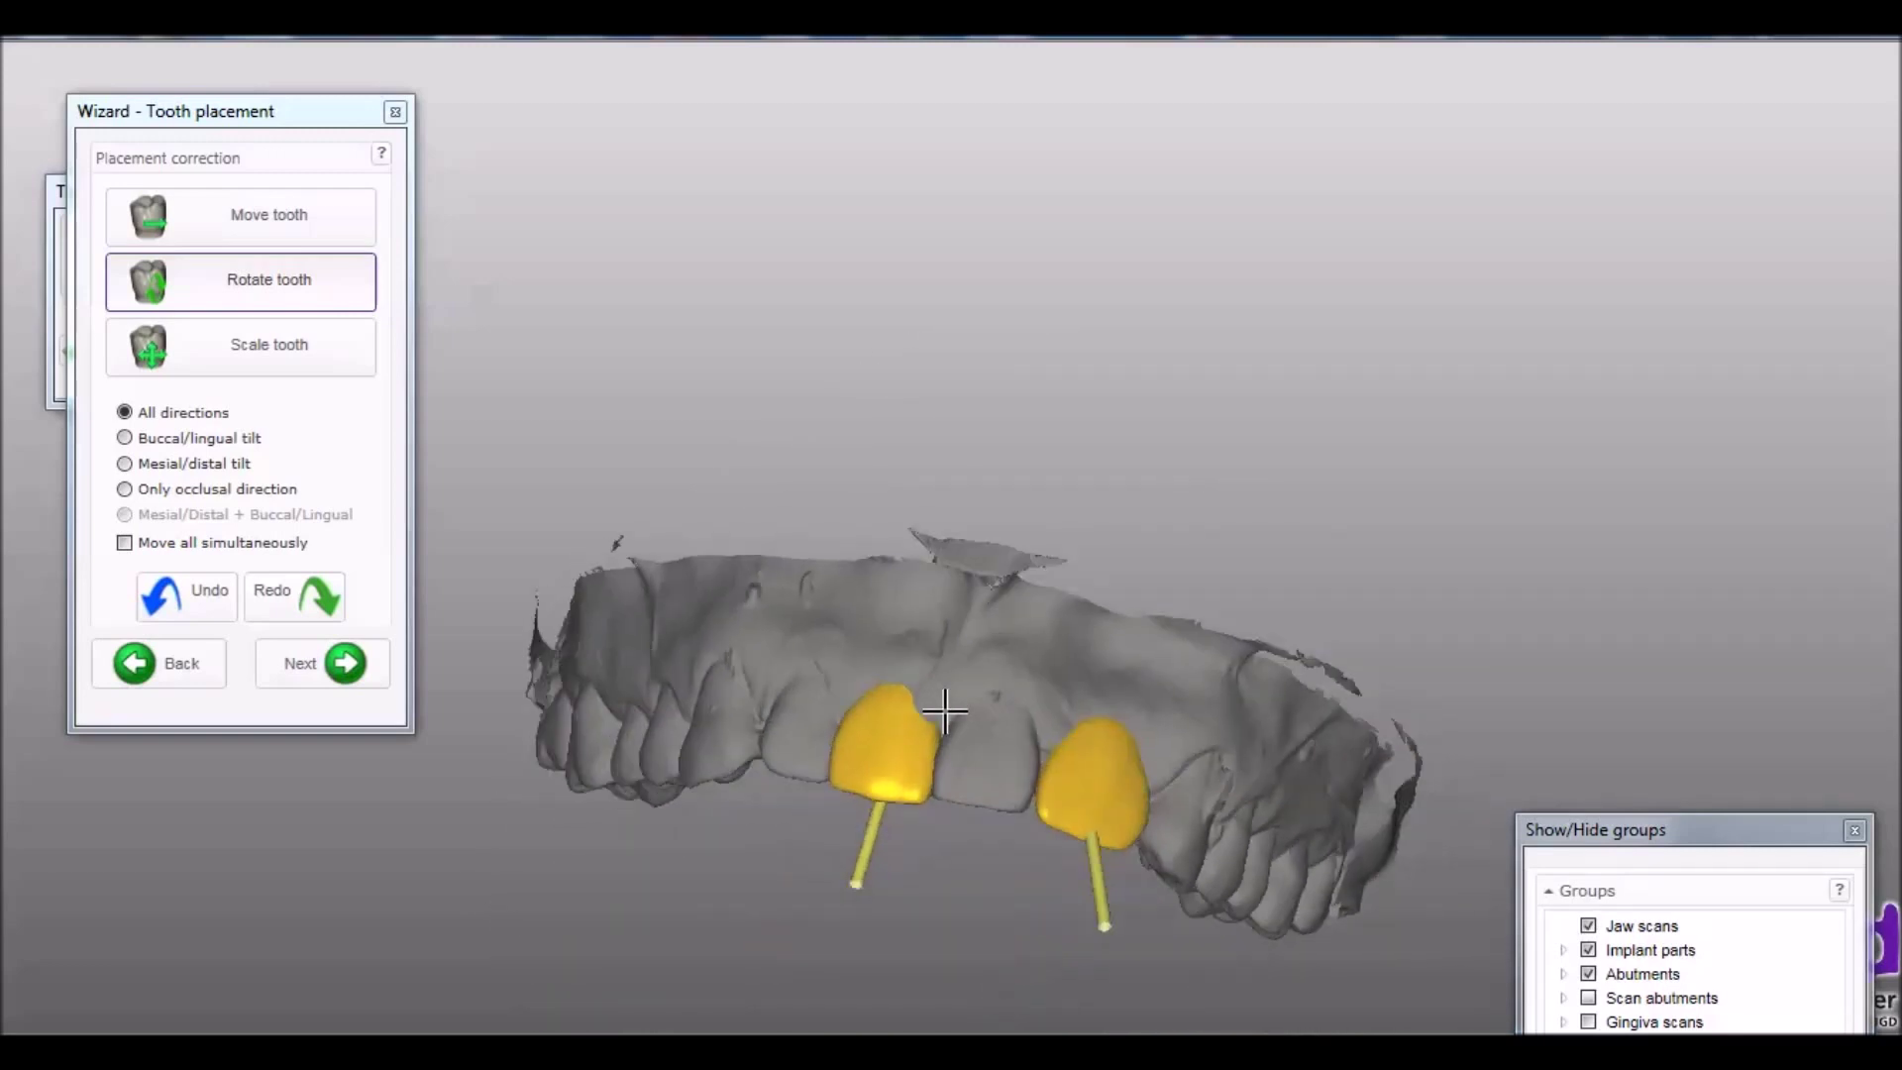
{"action": "mouse_move", "coordinate": [945, 711]}
{"action": "right_mouse_down"}
{"action": "mouse_move", "coordinate": [1062, 680]}
{"action": "mouse_move", "coordinate": [1032, 406]}
{"action": "mouse_move", "coordinate": [1078, 373]}
{"action": "mouse_move", "coordinate": [1087, 390]}
{"action": "right_mouse_up"}
{"action": "left_click", "coordinate": [319, 663]}
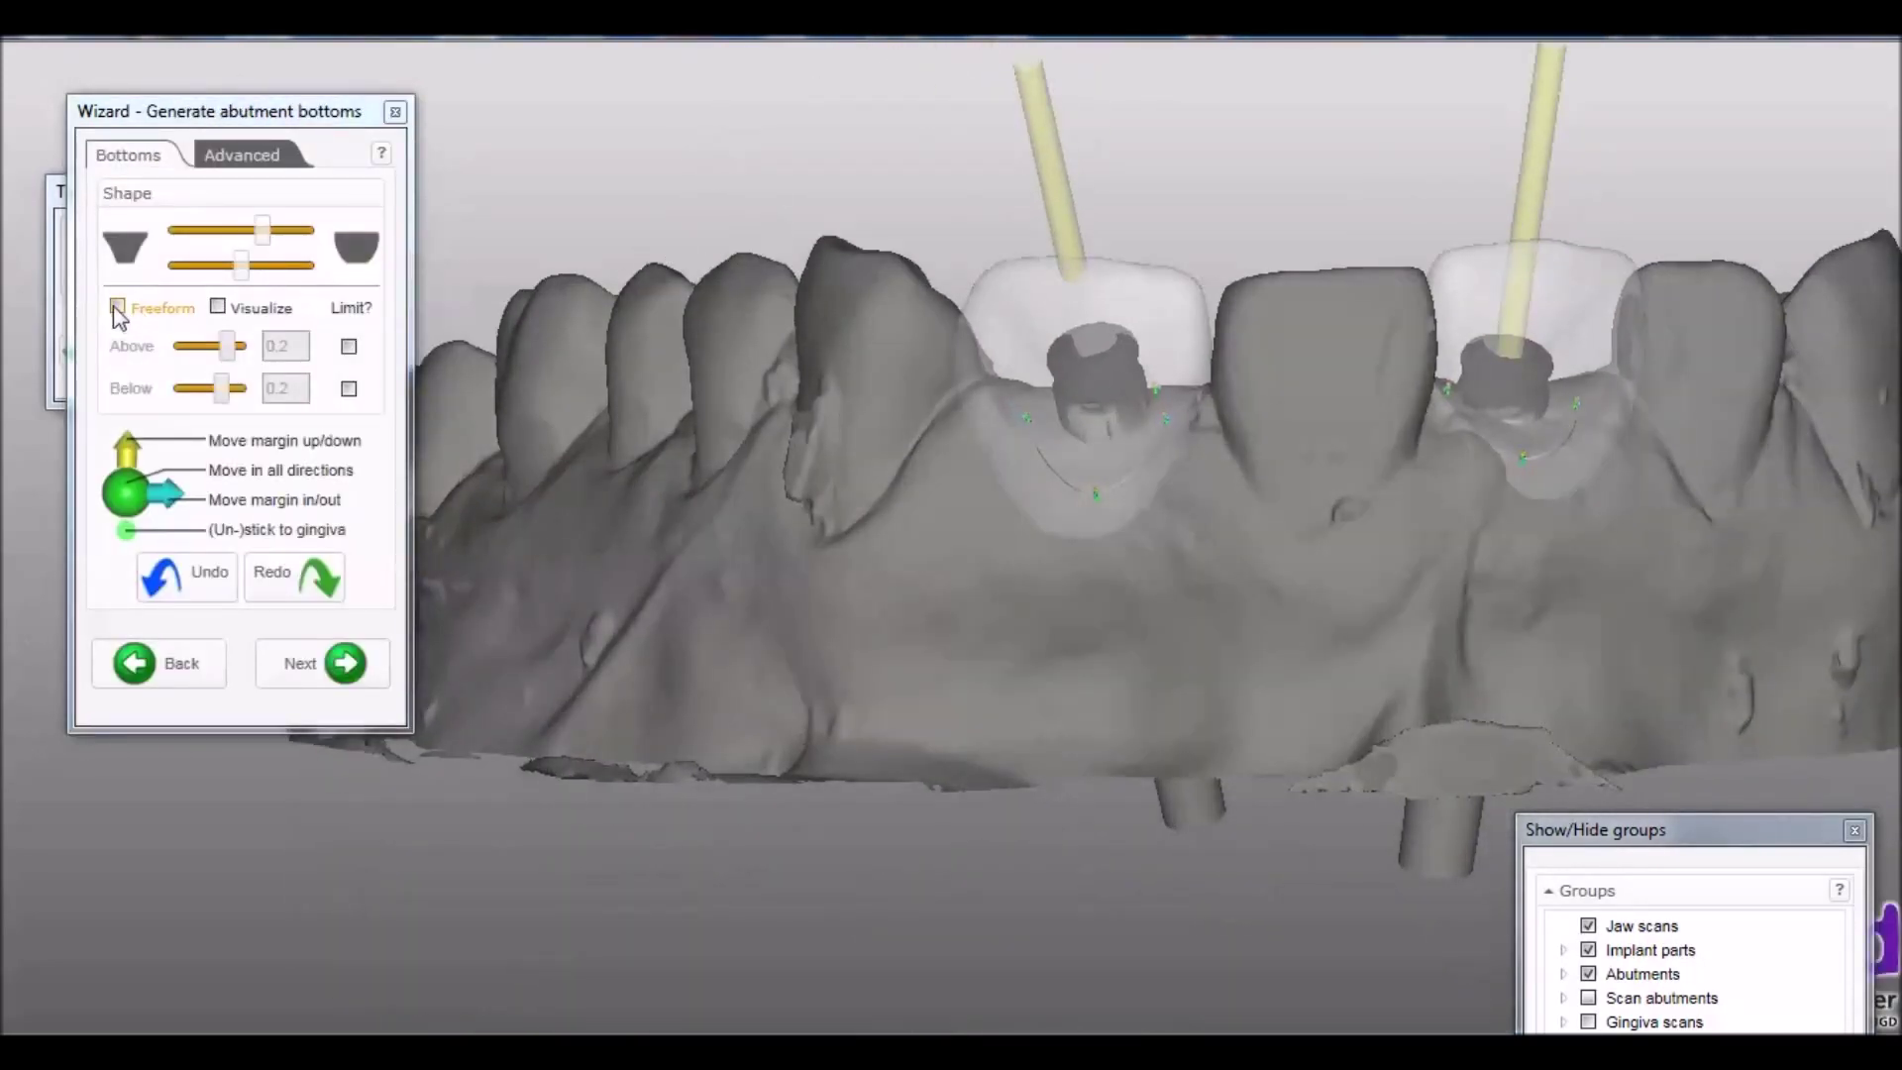
Enable Freeform, make the jaw scan semi-transparent and hide the Full anatomic crowns
{"action": "left_click", "coordinate": [116, 308]}
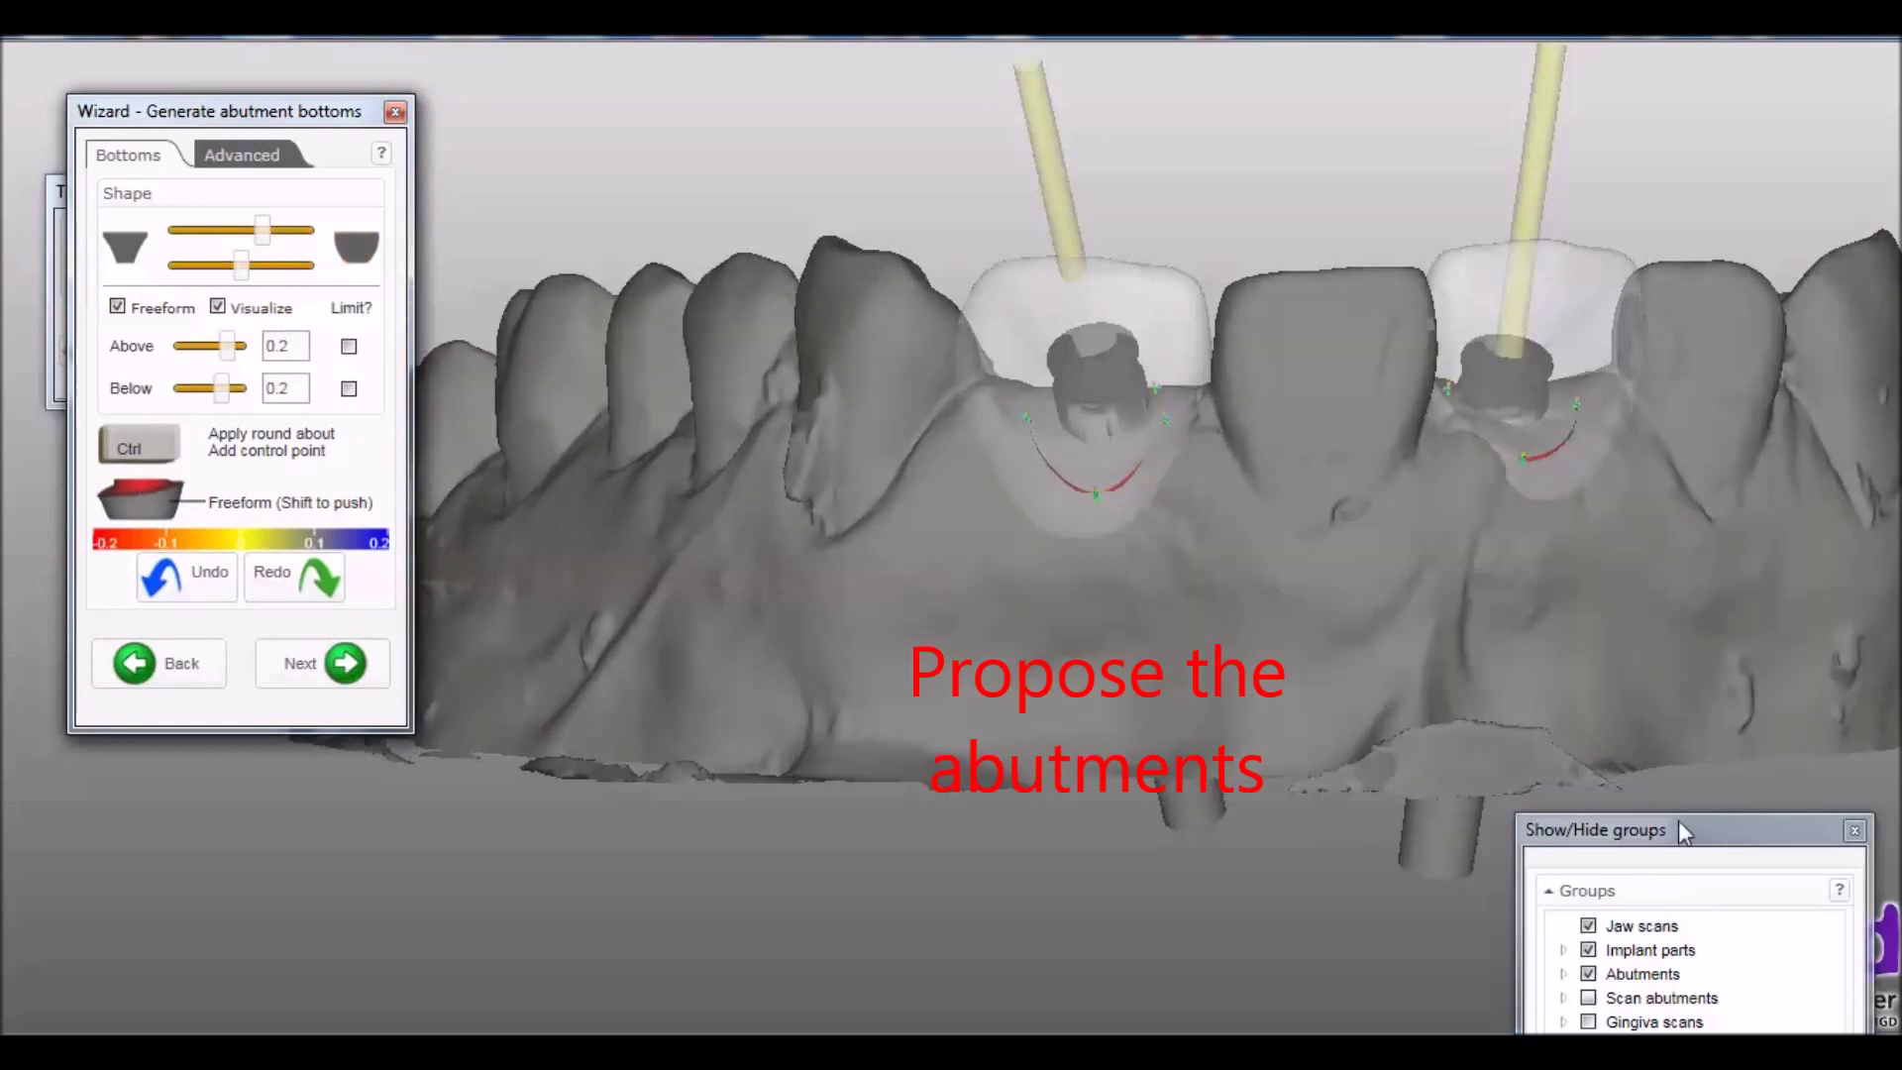
{"action": "left_click_drag", "start_coordinate": [1765, 595], "coordinate": [1832, 584]}
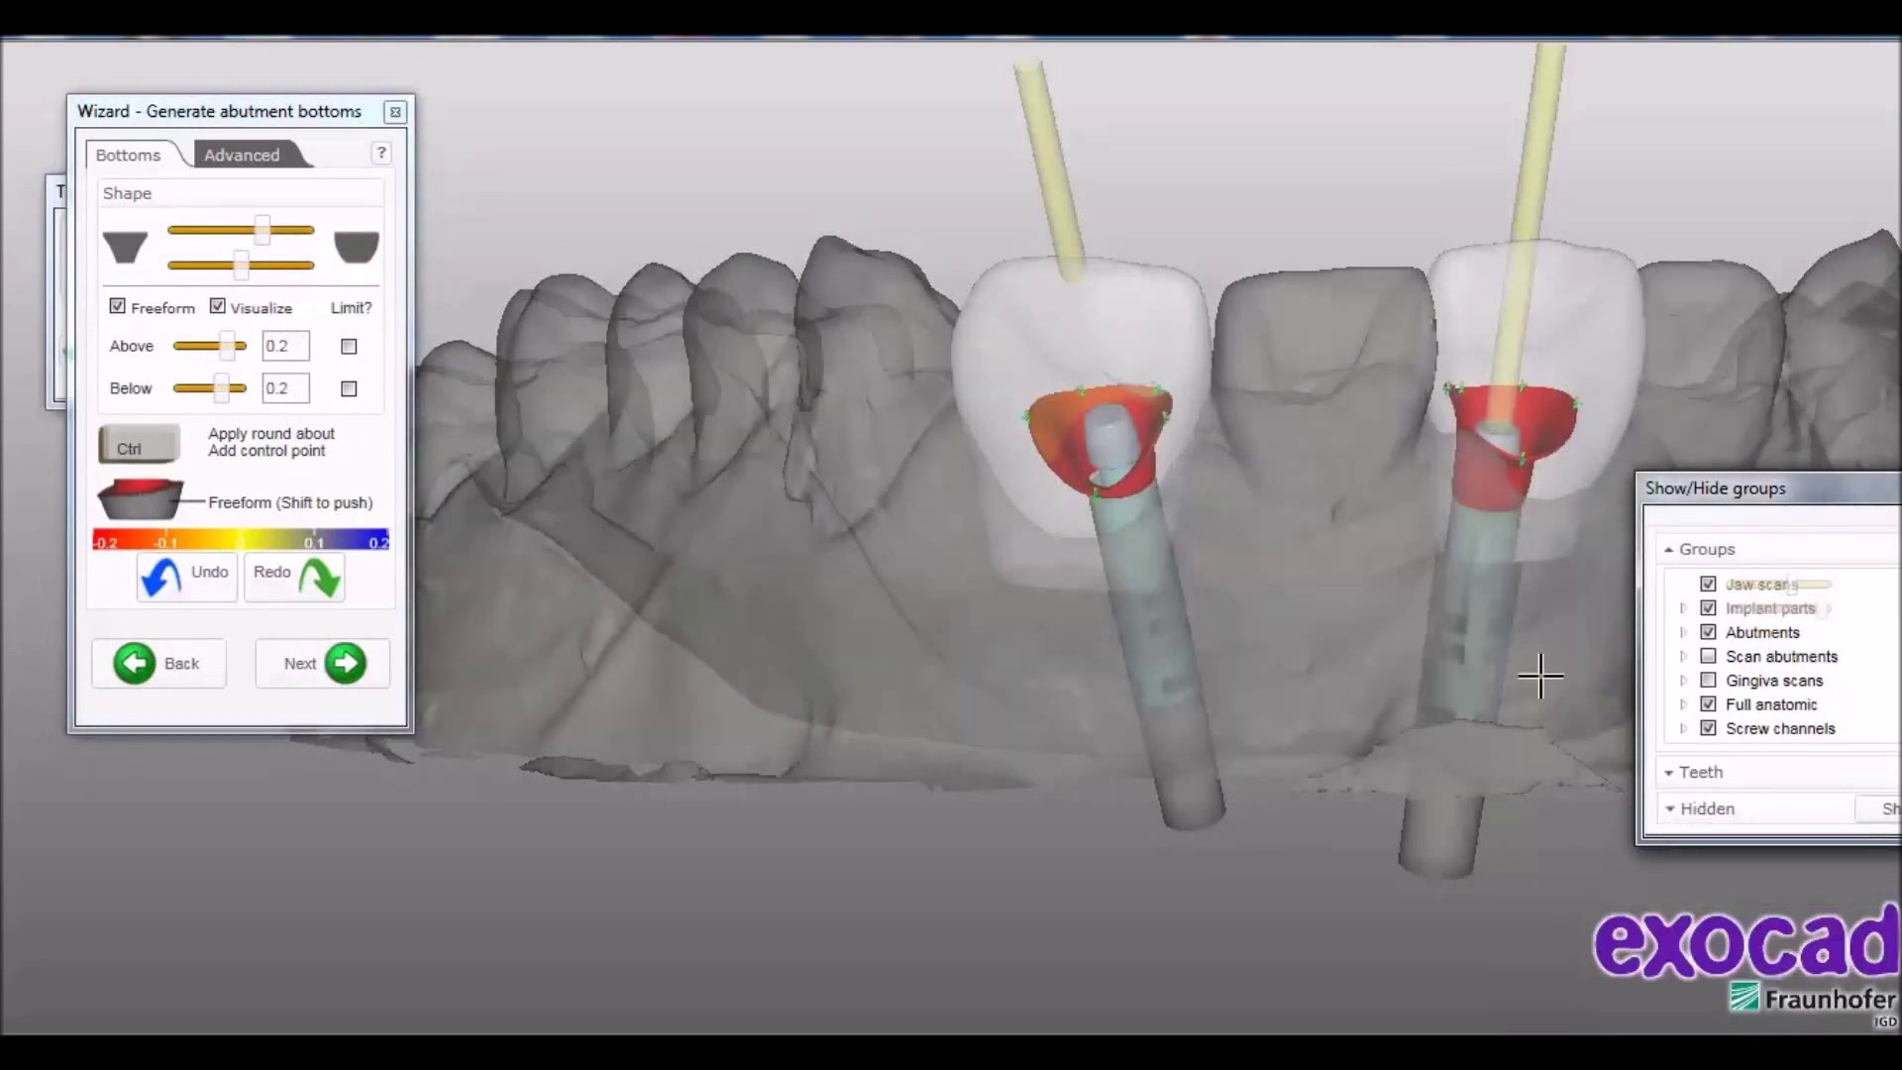
{"action": "left_click", "coordinate": [1708, 705]}
{"action": "right_click_drag", "start_coordinate": [1371, 687], "coordinate": [1335, 687]}
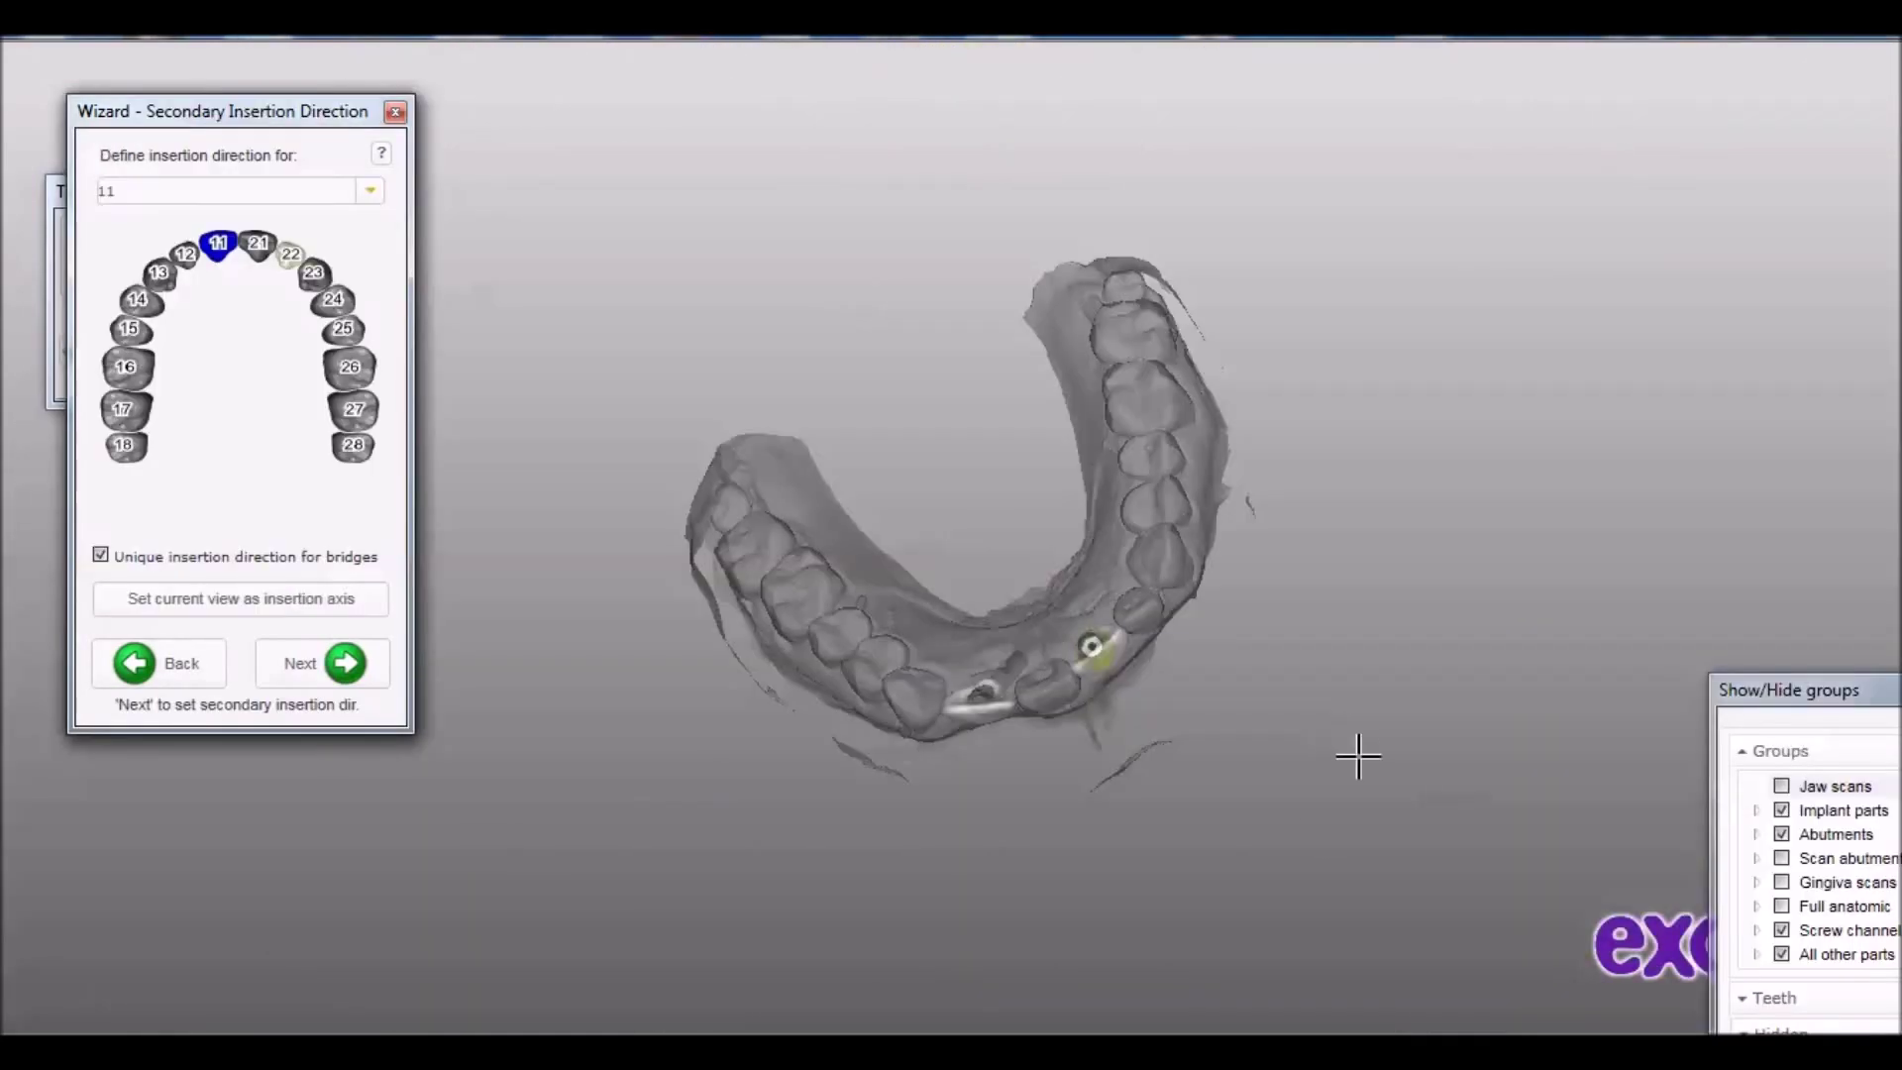
Set tooth 22's insertion axis from the current view and advance to abutment design
{"action": "scroll", "coordinate": [1205, 577], "scroll_direction": "up", "scroll_amount": 5}
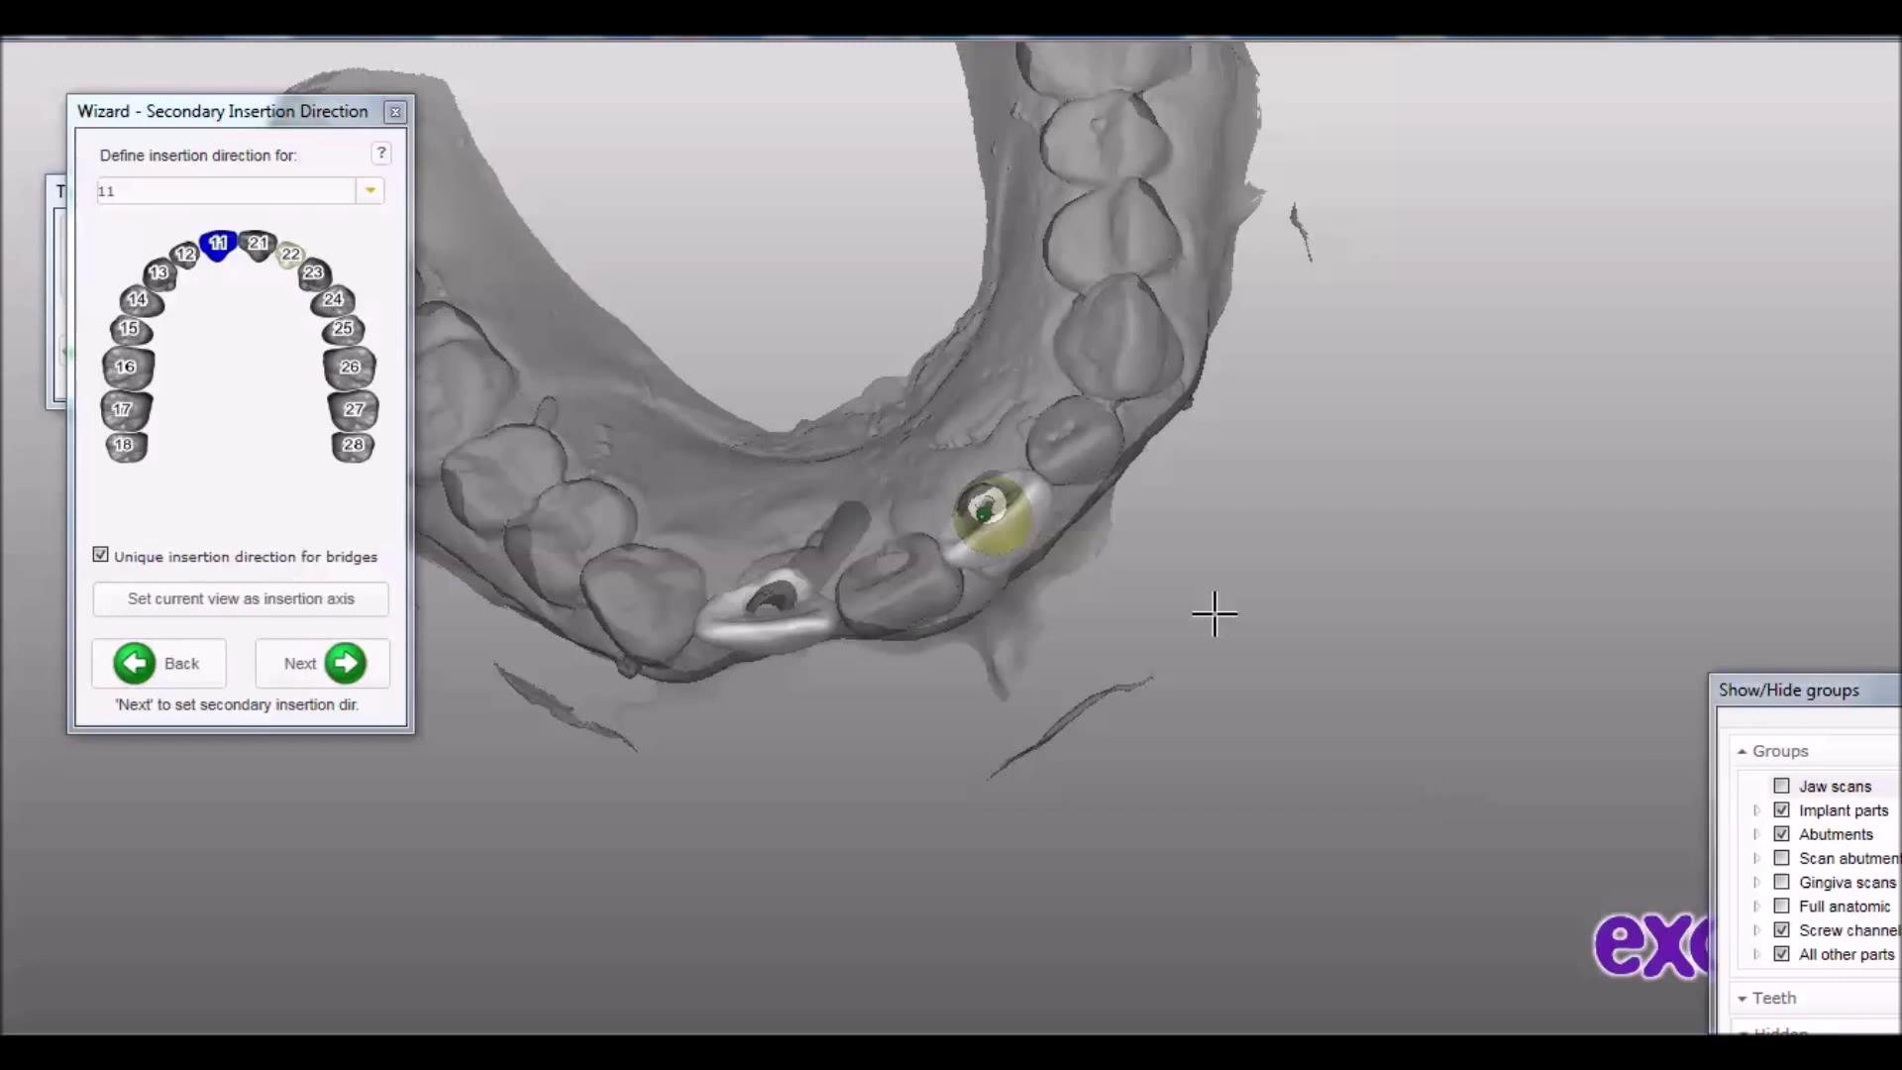
{"action": "left_click", "coordinate": [347, 664]}
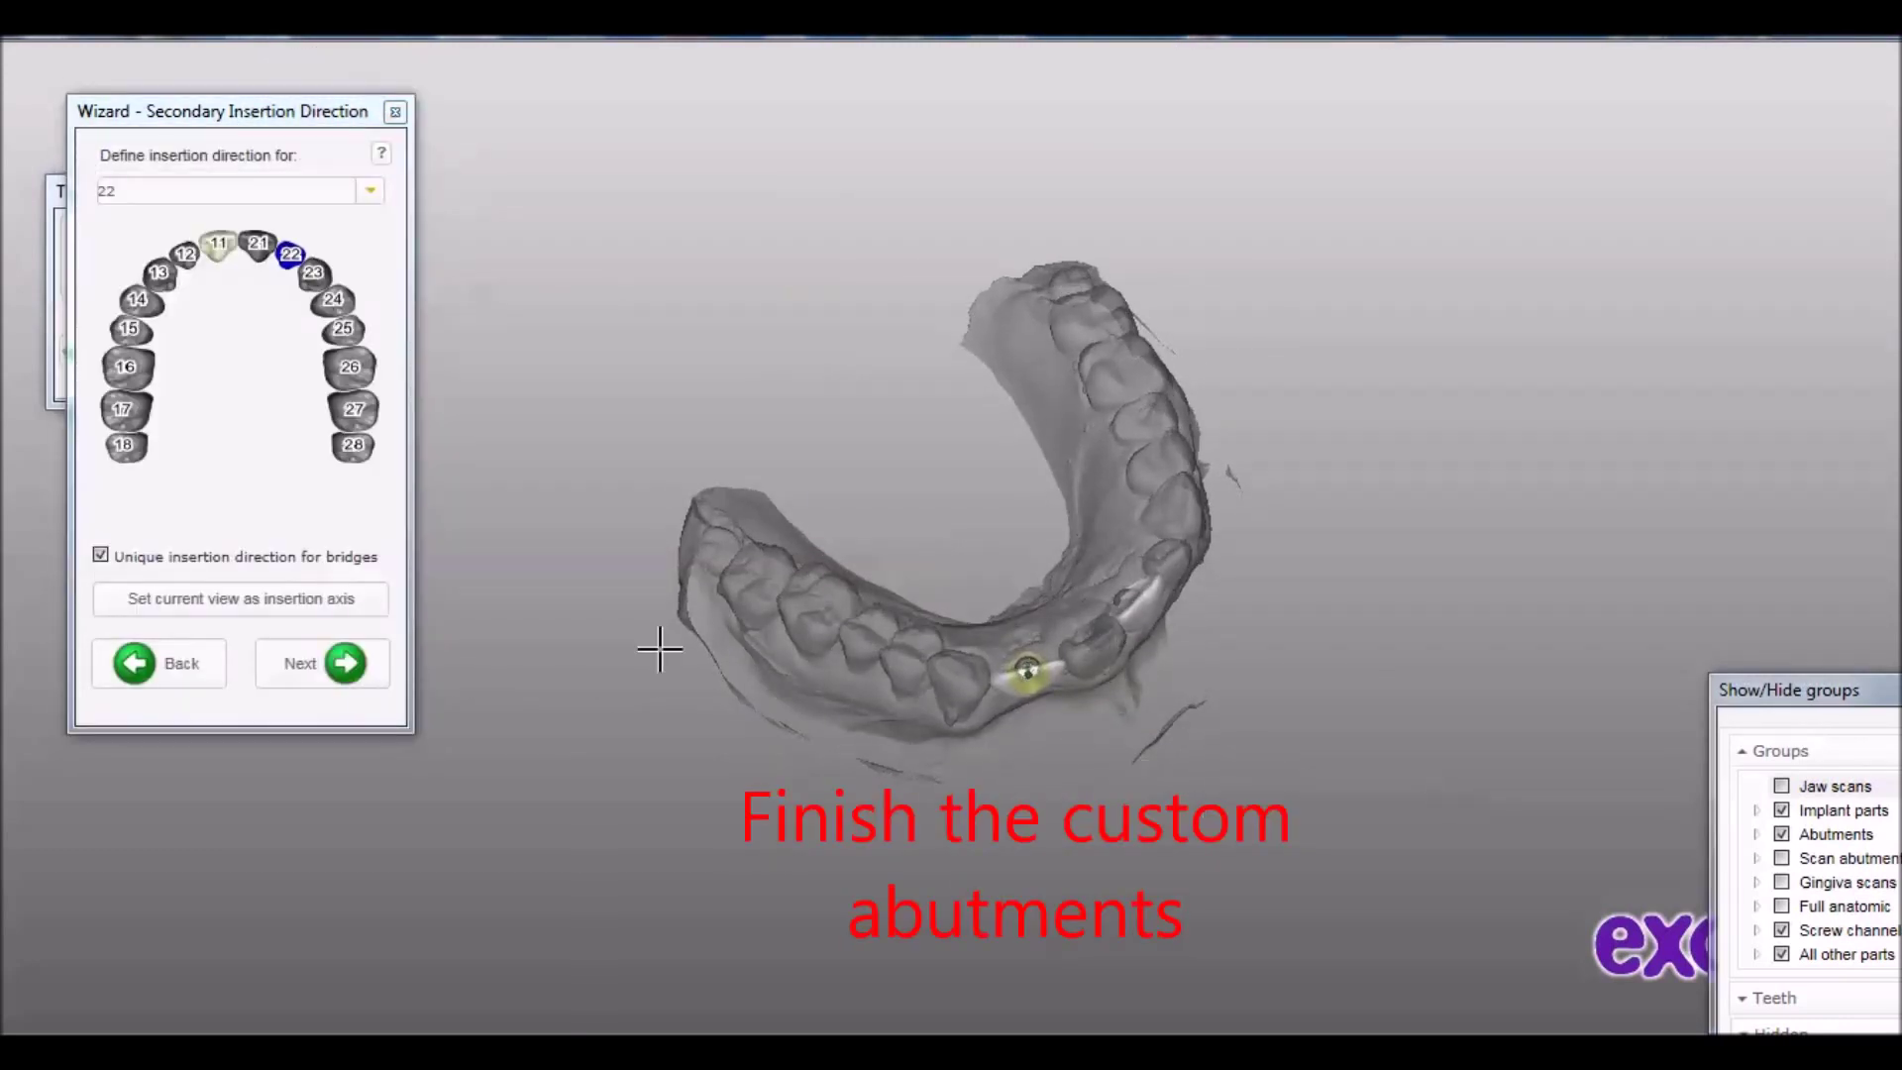
{"action": "left_click", "coordinate": [312, 598]}
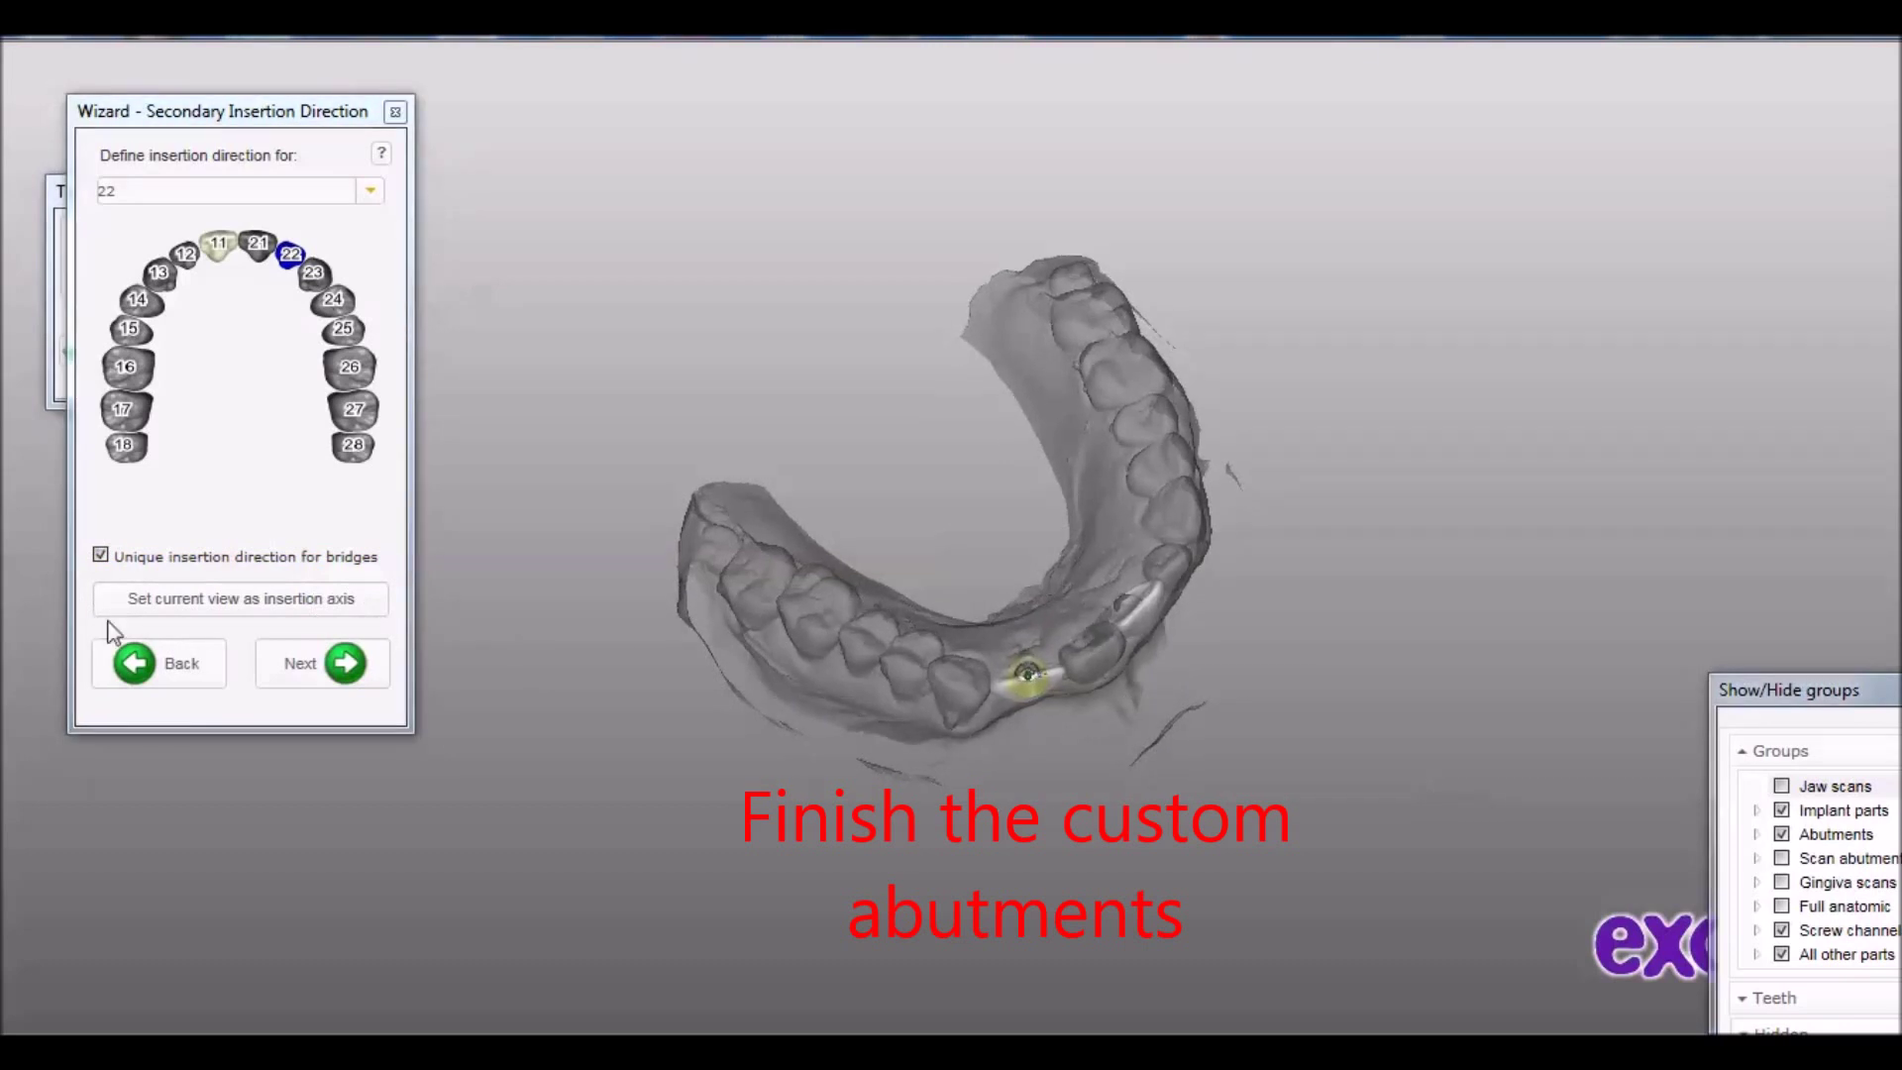
{"action": "left_click", "coordinate": [312, 599]}
{"action": "left_click", "coordinate": [319, 662]}
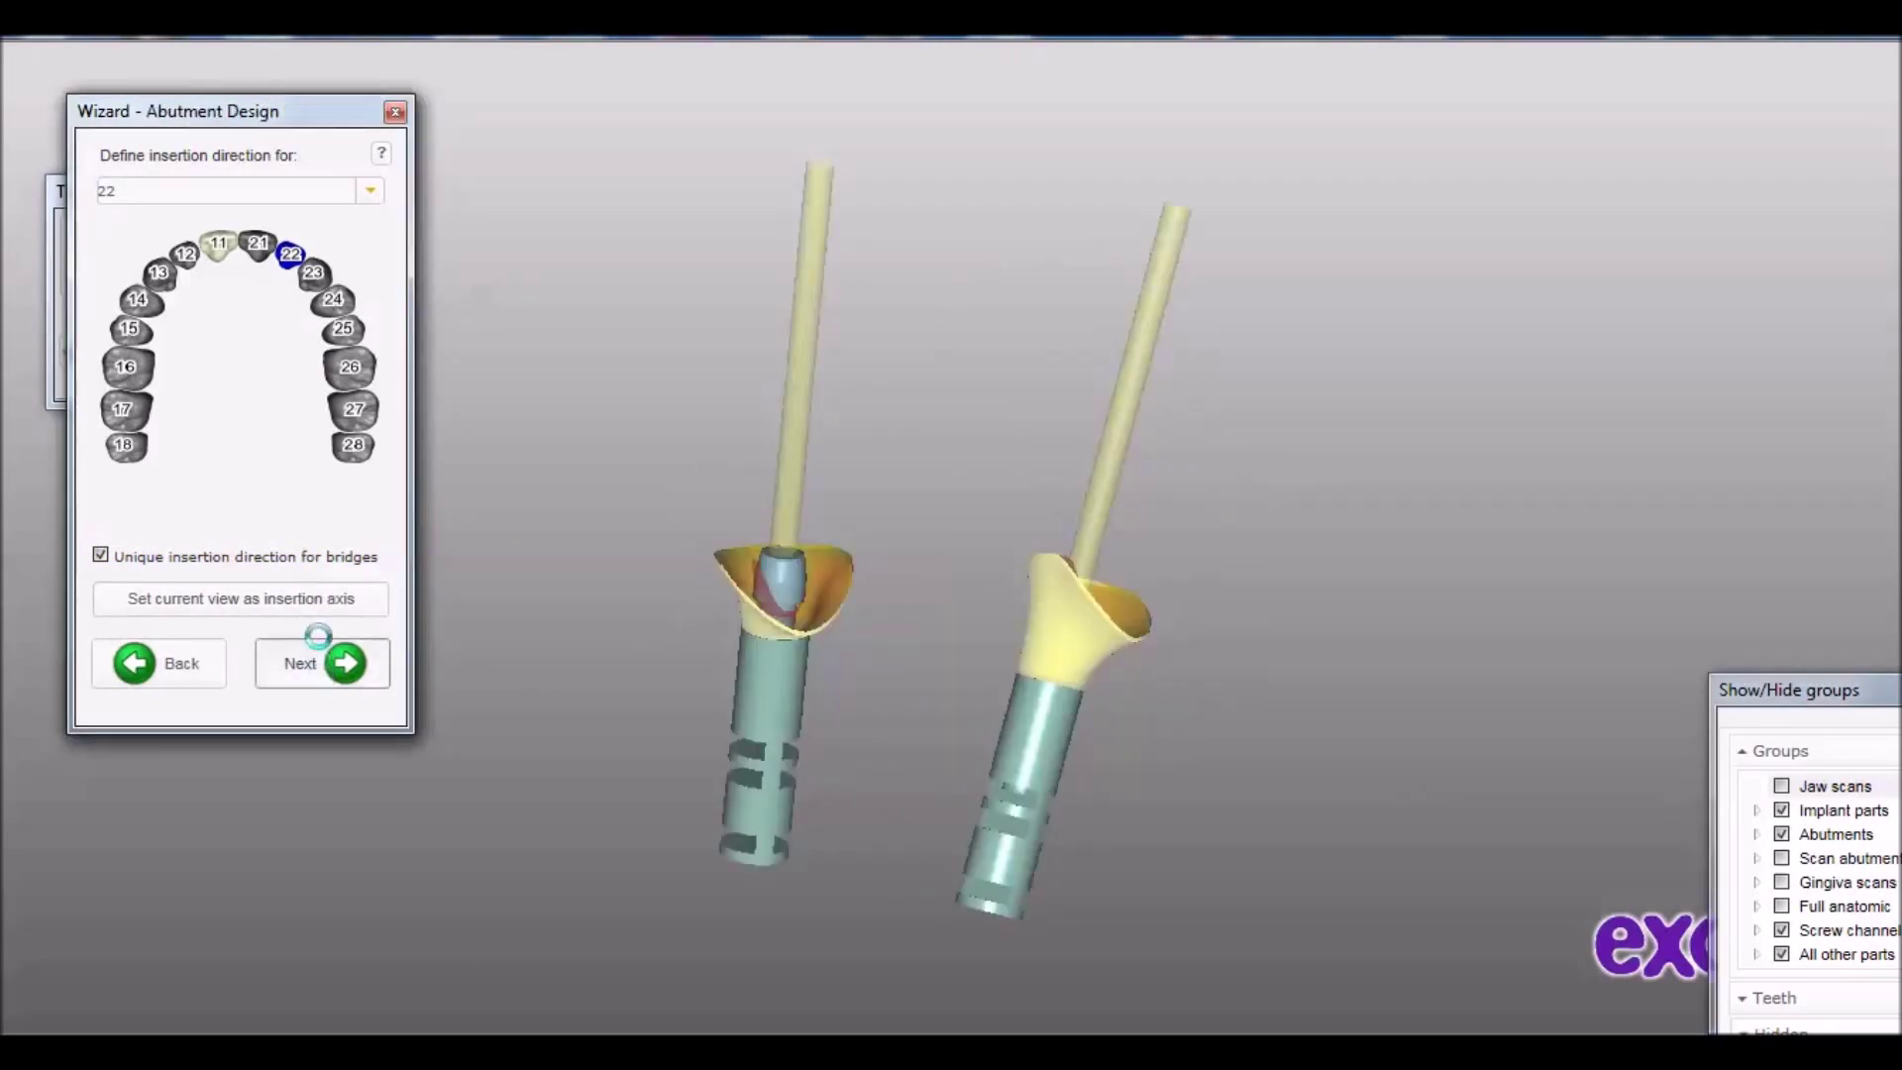
Show the full anatomic crowns and zoom in on the right abutment
{"action": "left_click", "coordinate": [1783, 907]}
{"action": "mouse_move", "coordinate": [1401, 645]}
{"action": "right_mouse_down"}
{"action": "mouse_move", "coordinate": [1702, 531]}
{"action": "mouse_move", "coordinate": [1537, 501]}
{"action": "right_mouse_up"}
{"action": "scroll", "coordinate": [1387, 446], "scroll_direction": "up", "scroll_amount": 3}
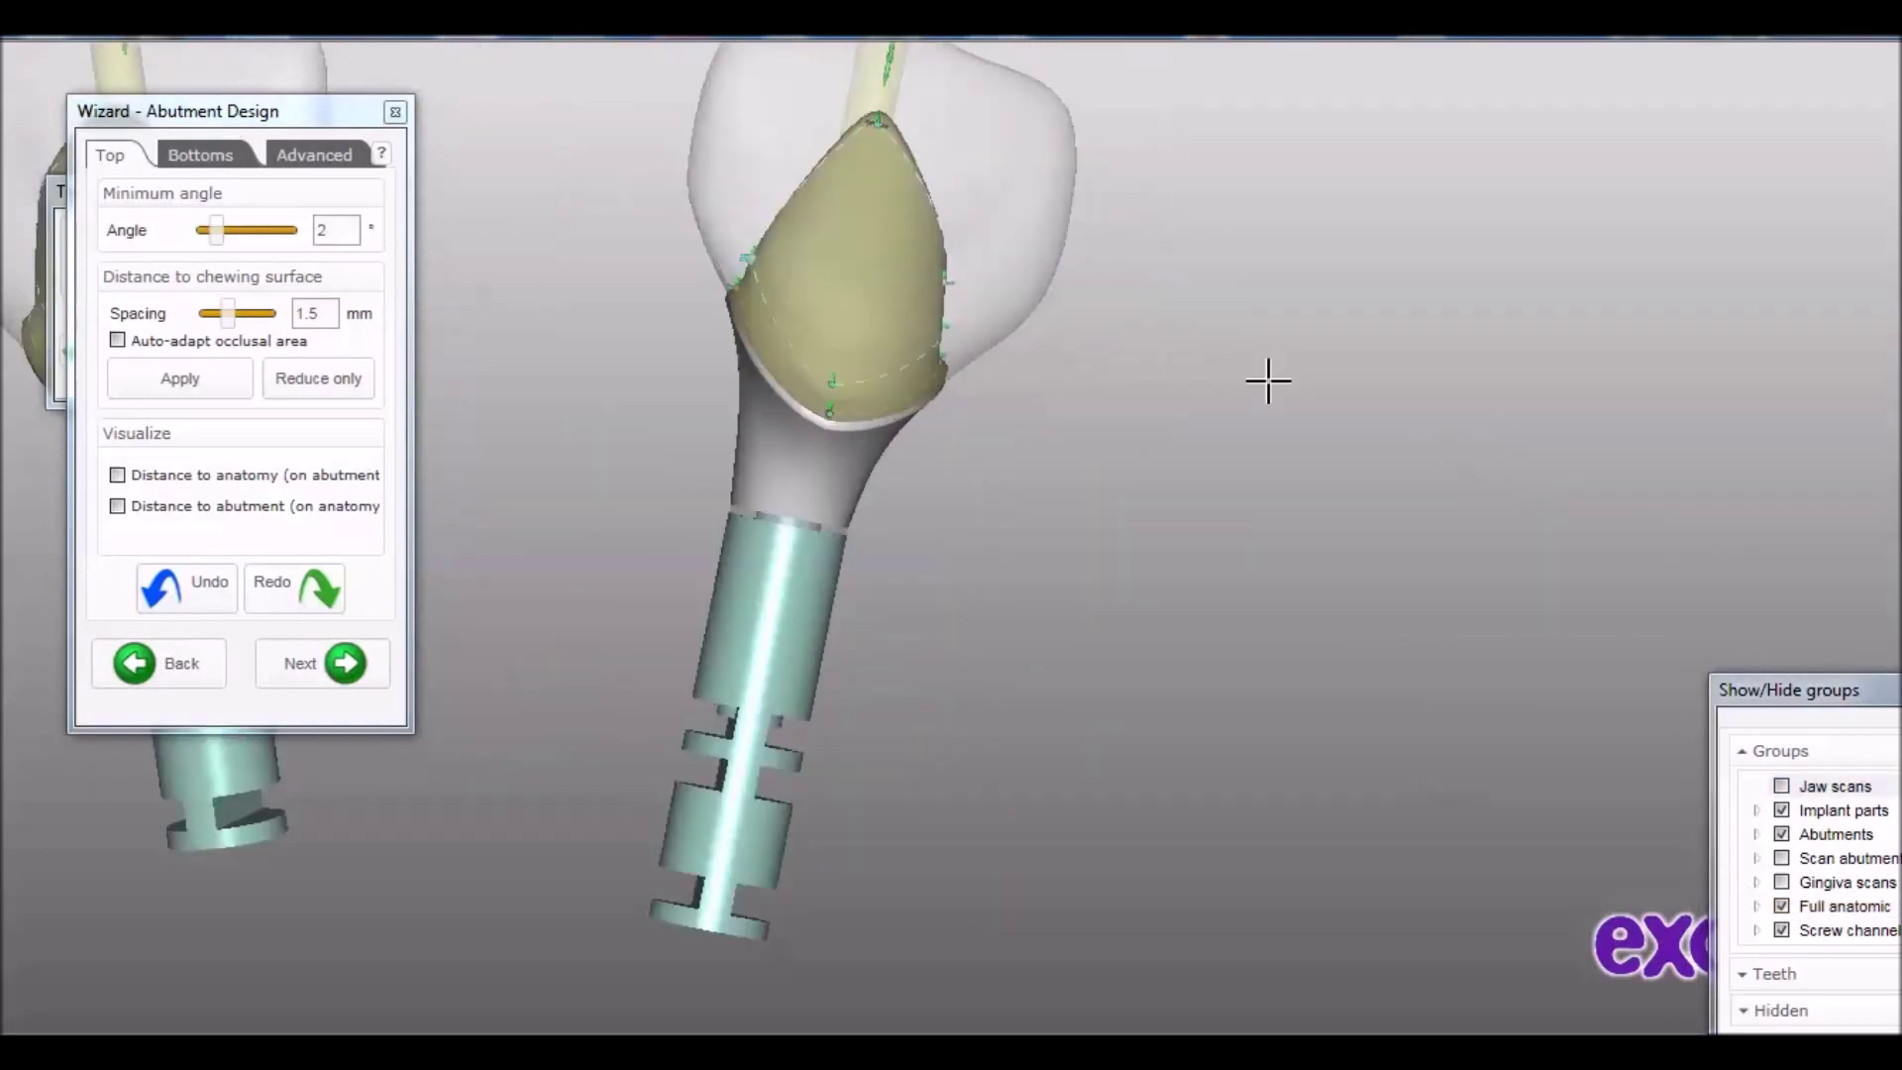
{"action": "scroll", "coordinate": [1358, 645], "scroll_direction": "up", "scroll_amount": 3}
{"action": "scroll", "coordinate": [1090, 476], "scroll_direction": "up", "scroll_amount": 2}
Reshape the abutment top by raising its edge, bulging its side and lowering it, then advance to freeforming
{"action": "left_click_drag", "start_coordinate": [931, 242], "coordinate": [943, 162]}
{"action": "mouse_move", "coordinate": [1202, 374]}
{"action": "left_mouse_down"}
{"action": "mouse_move", "coordinate": [1214, 307]}
{"action": "mouse_move", "coordinate": [1234, 369]}
{"action": "left_mouse_up"}
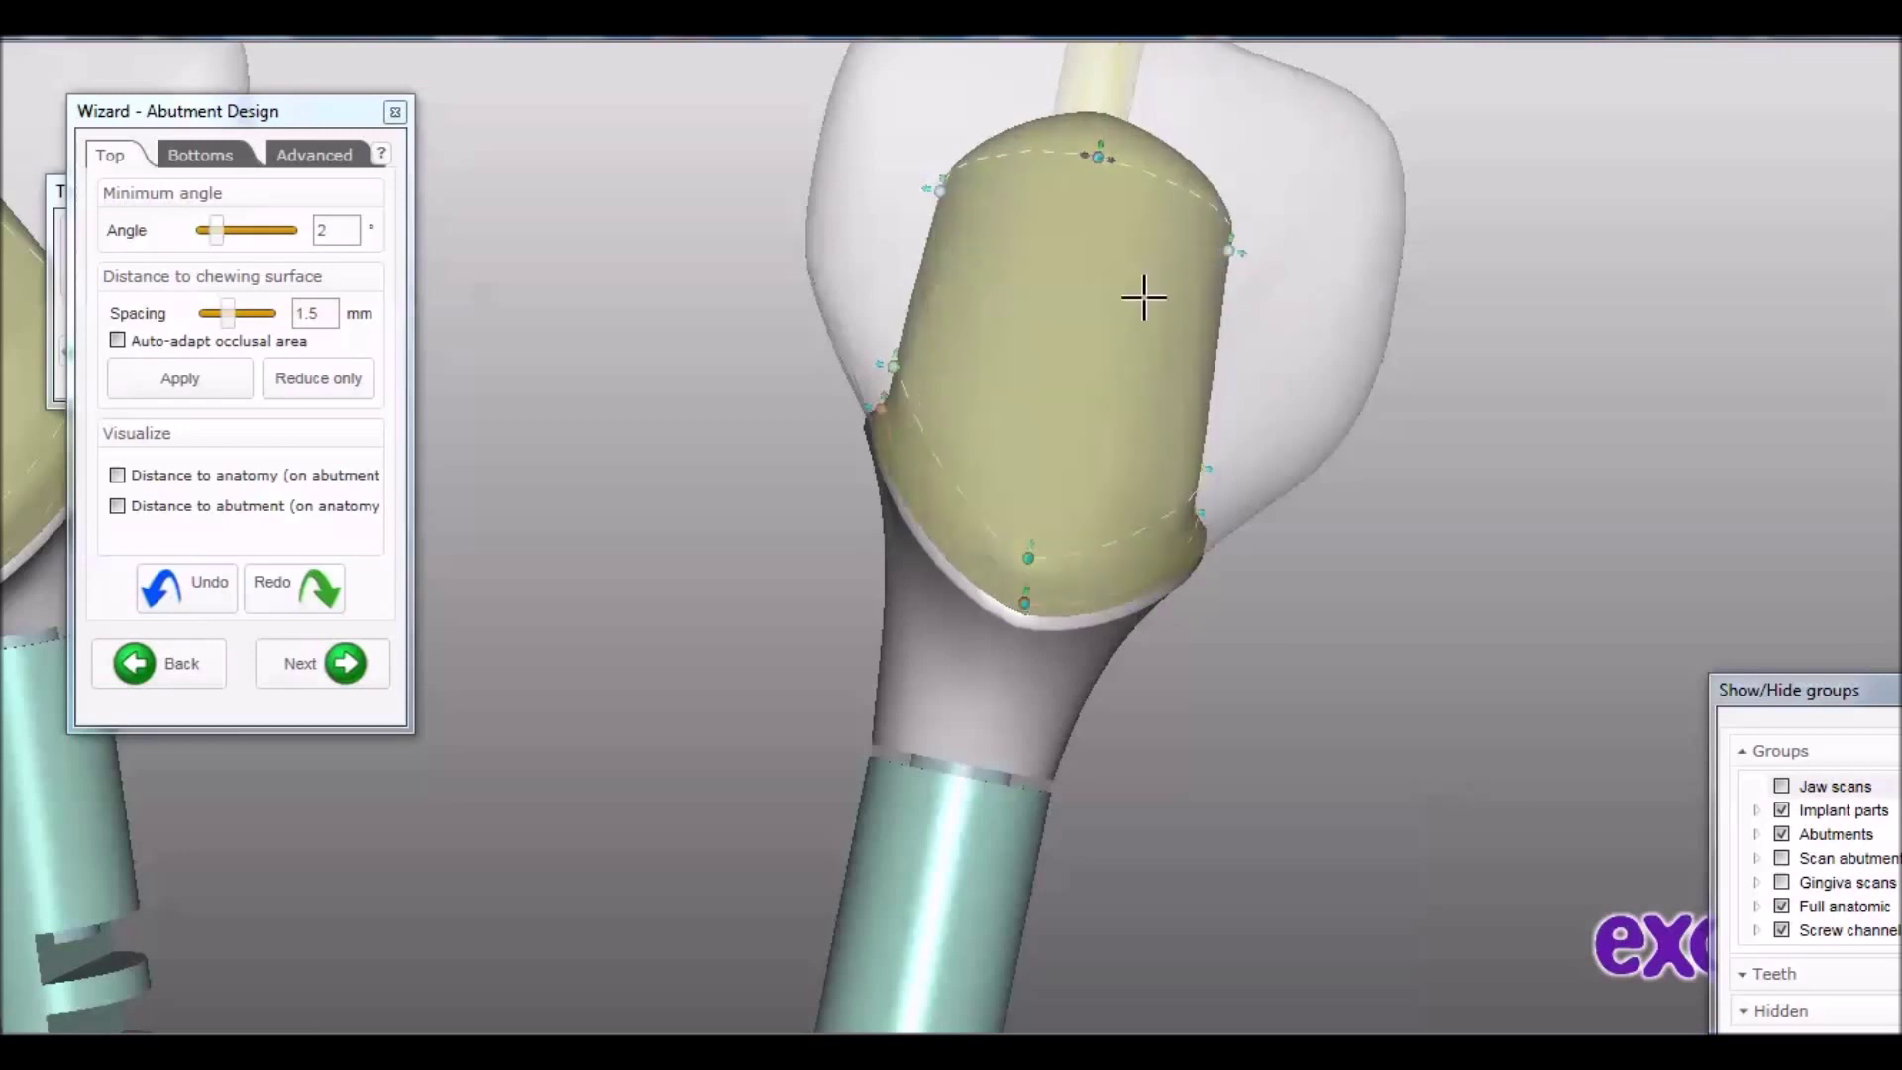
{"action": "left_click_drag", "start_coordinate": [1102, 130], "coordinate": [1096, 184]}
{"action": "left_click", "coordinate": [369, 674]}
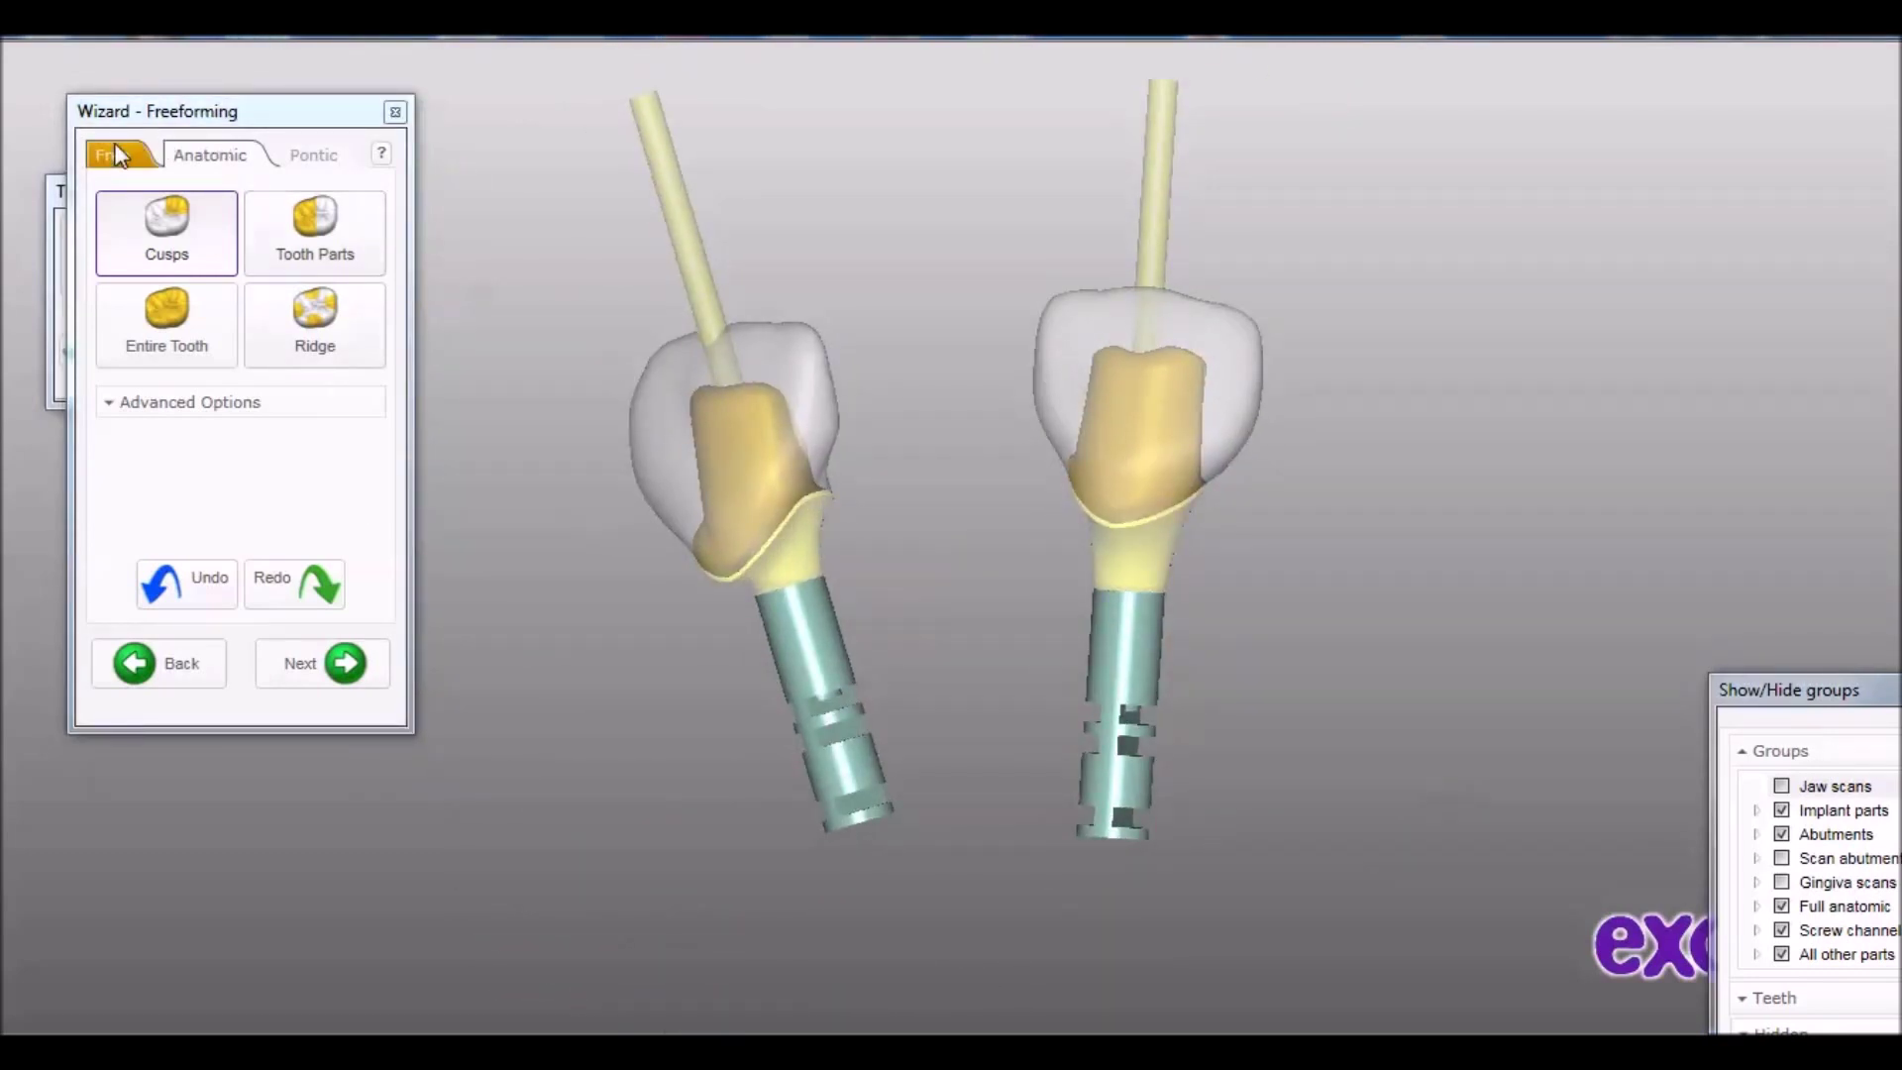
Pick the Smooth/Flatten brush from the Free tools and untick Full anatomic
{"action": "left_click", "coordinate": [117, 155]}
{"action": "left_click", "coordinate": [337, 234]}
{"action": "scroll", "coordinate": [635, 469], "scroll_direction": "up", "scroll_amount": 3}
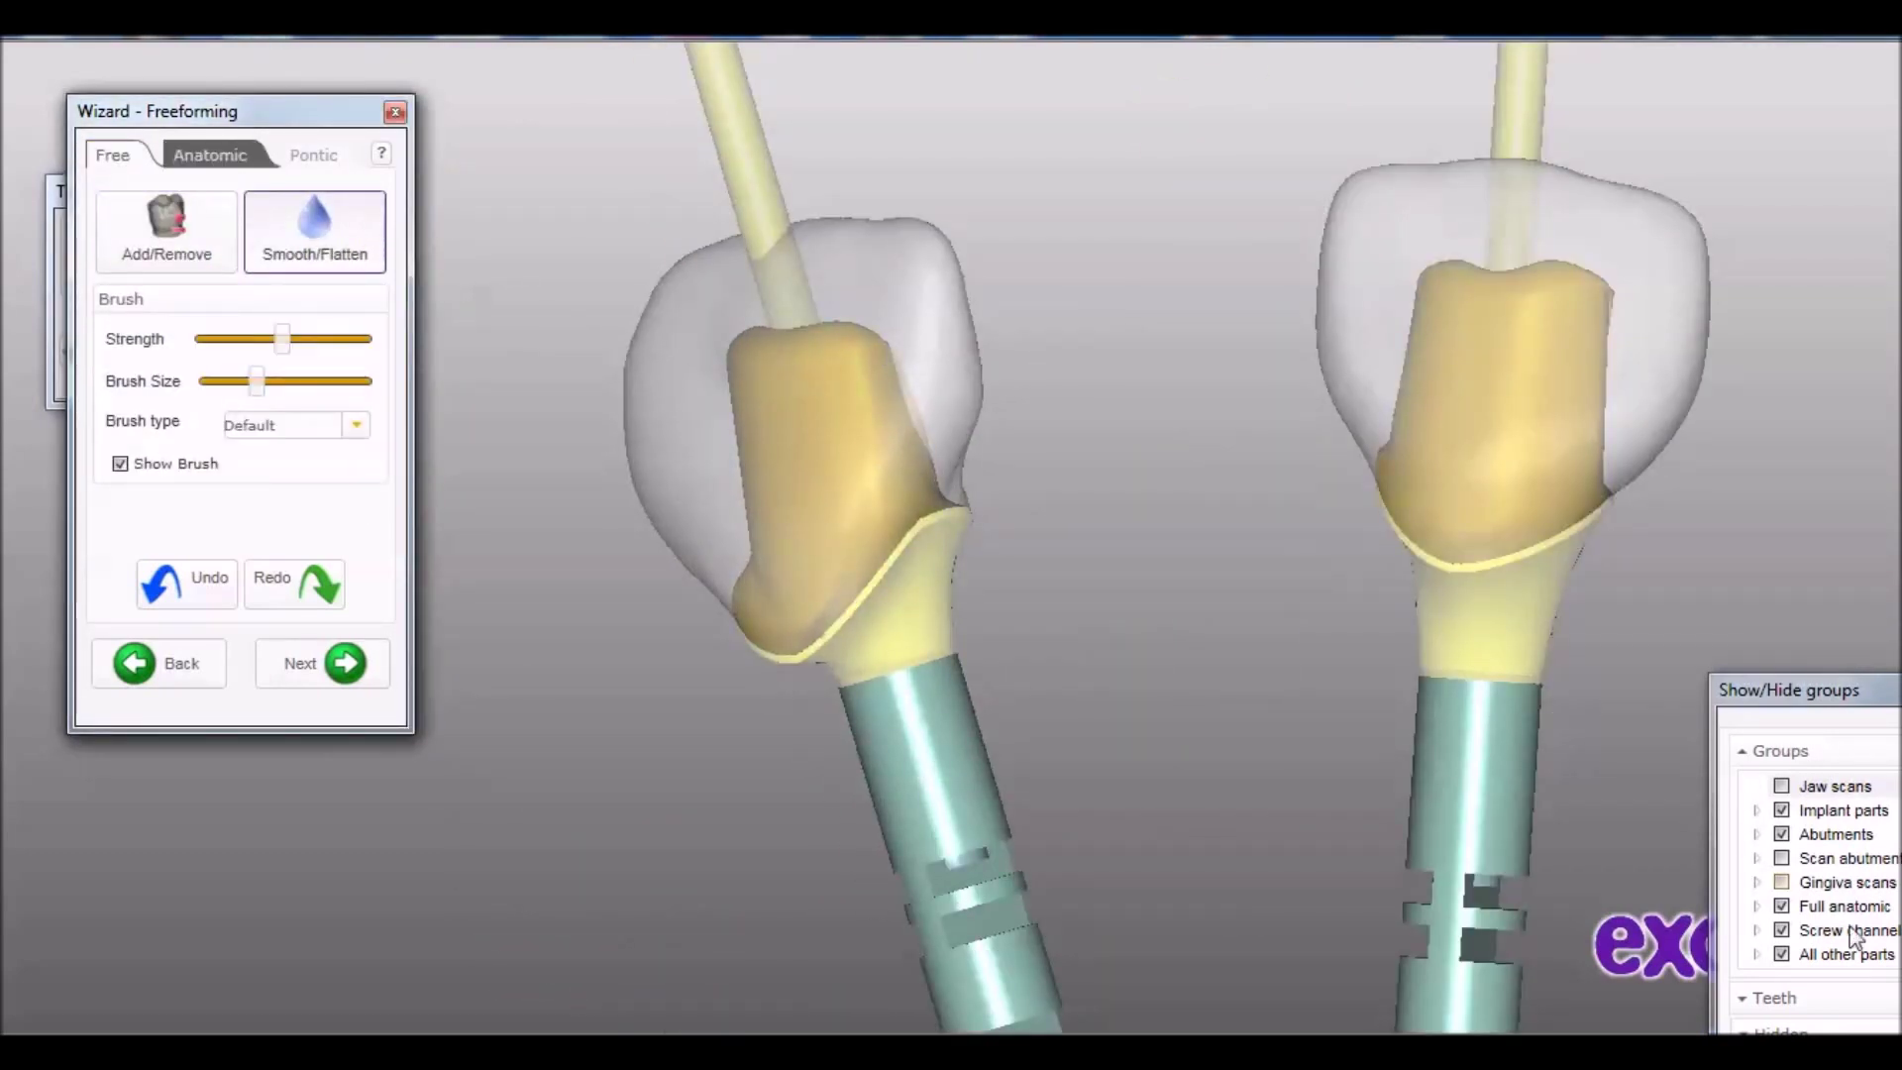
{"action": "left_click", "coordinate": [1780, 908]}
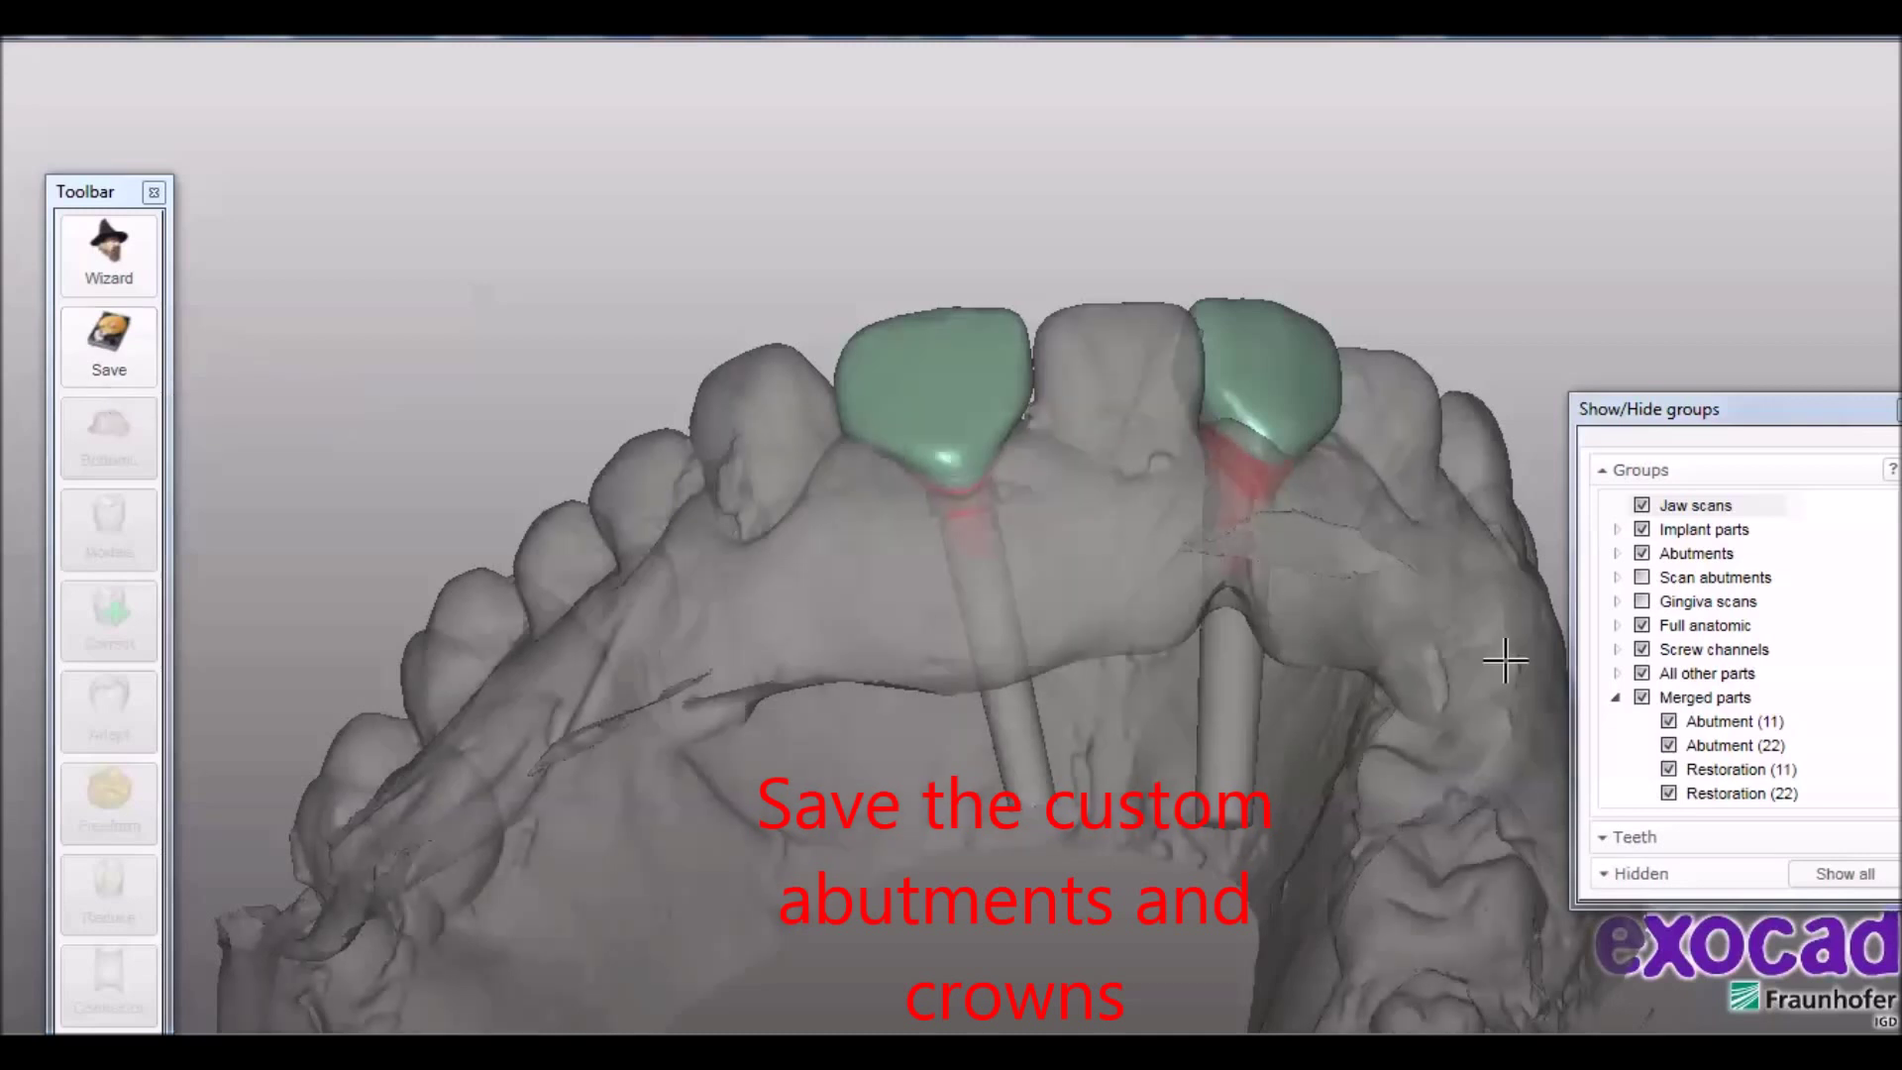
Hide the jaw scan and restorations under Merged parts to inspect the red custom abutments
{"action": "right_click_drag", "start_coordinate": [1145, 723], "coordinate": [942, 429]}
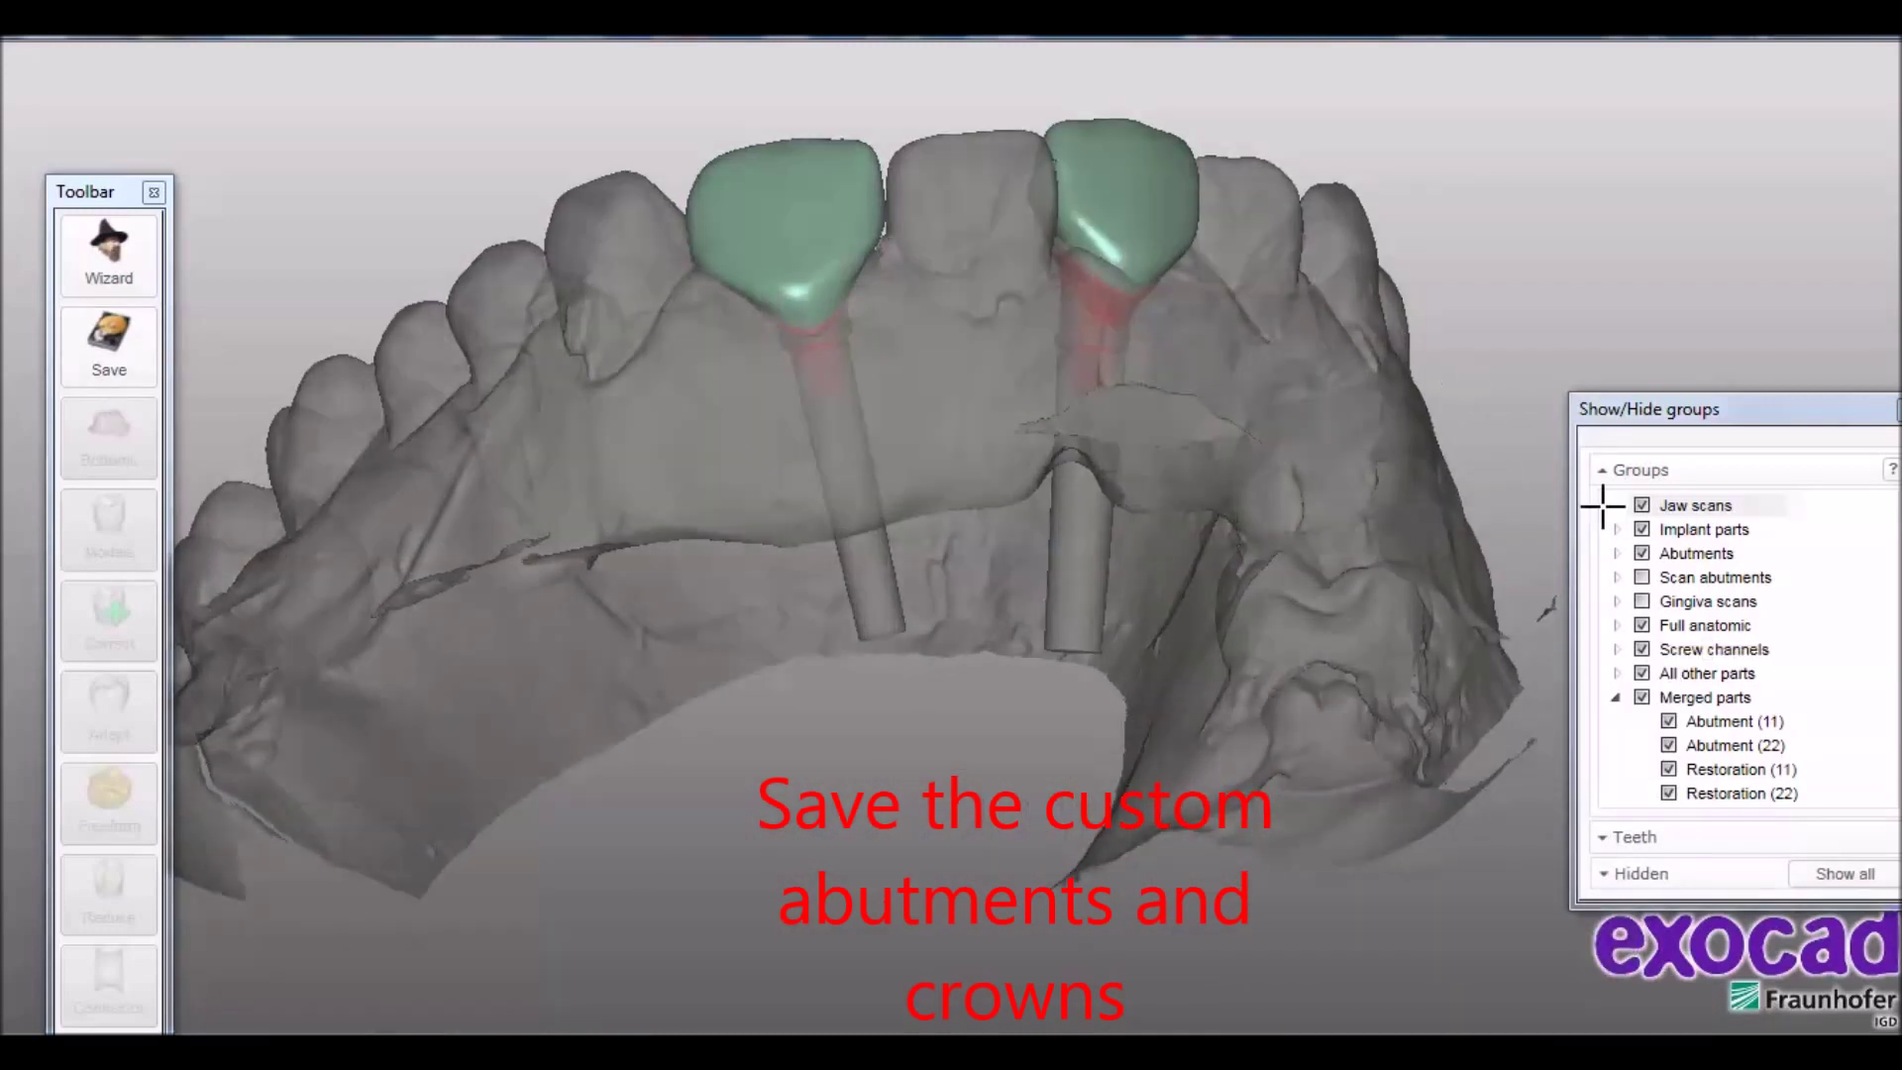
{"action": "left_click", "coordinate": [1670, 721]}
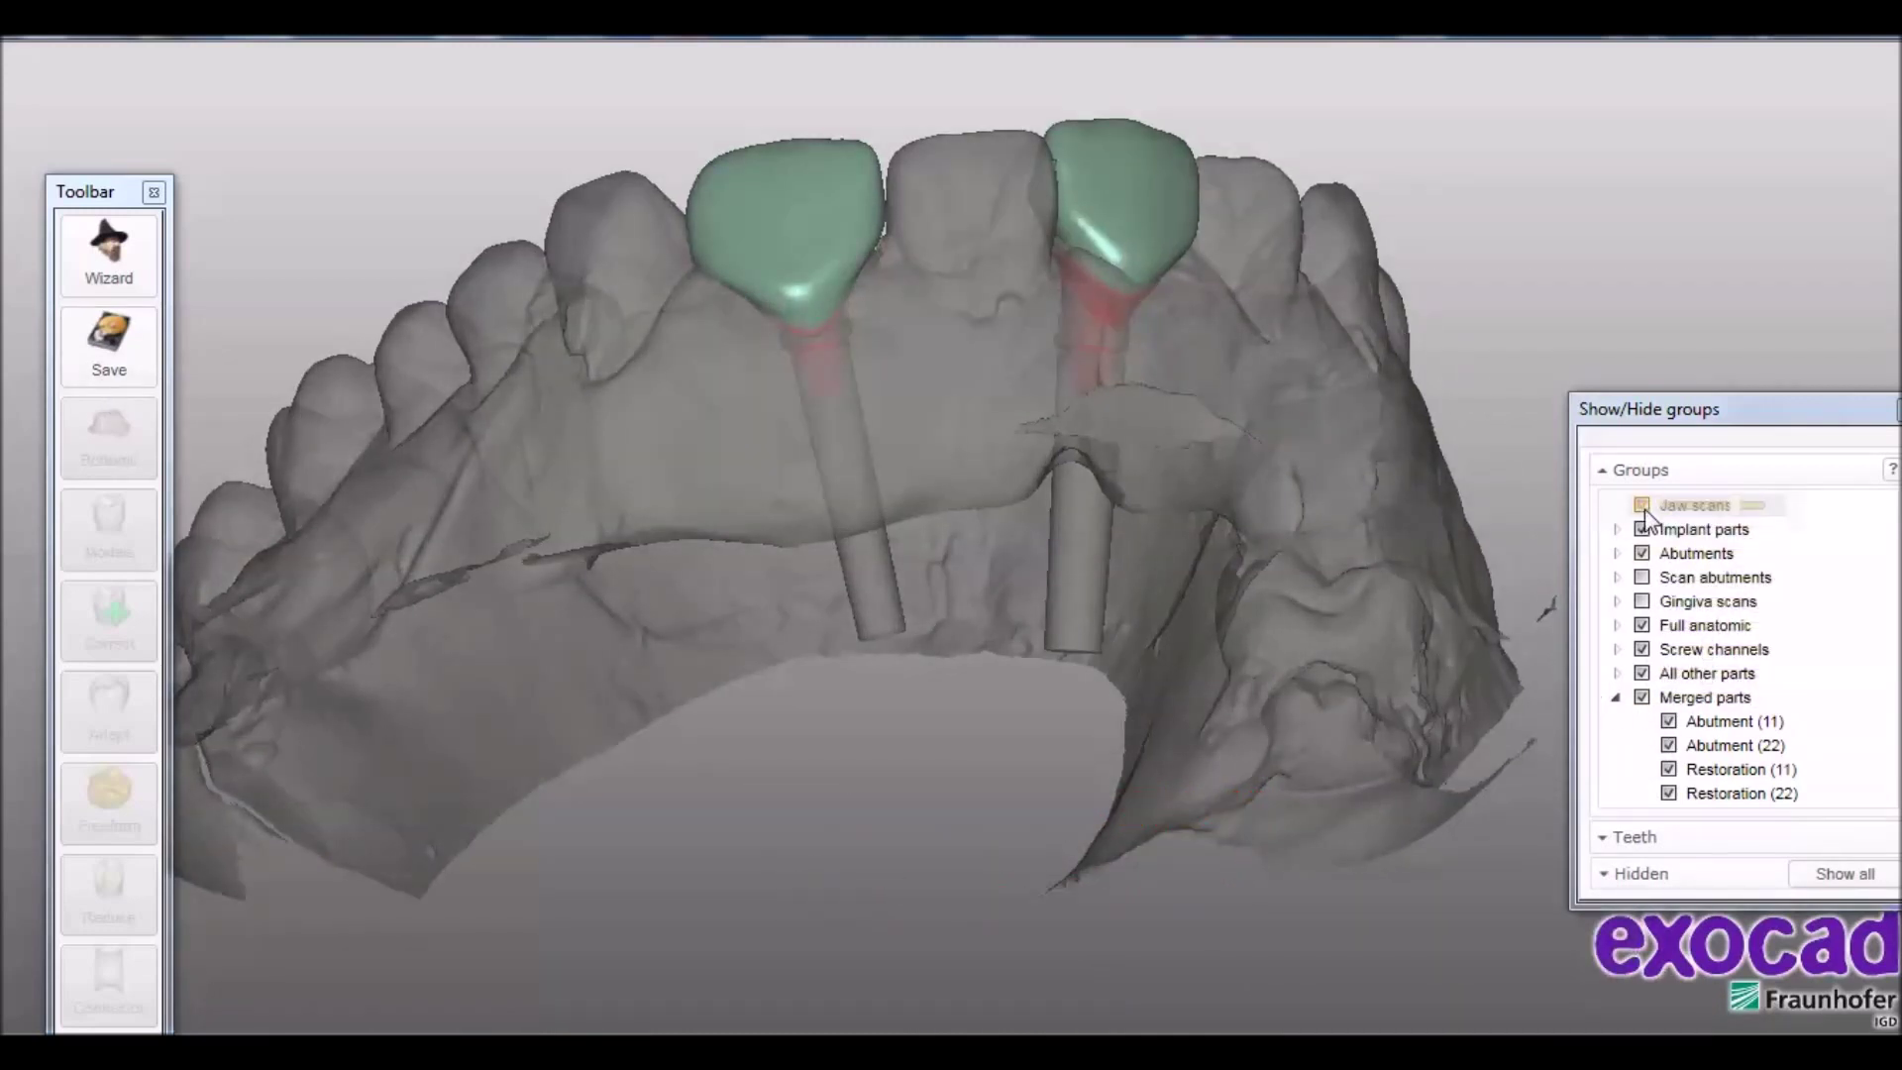
{"action": "left_click", "coordinate": [1642, 505]}
{"action": "left_click", "coordinate": [1669, 721]}
{"action": "left_click", "coordinate": [1669, 722]}
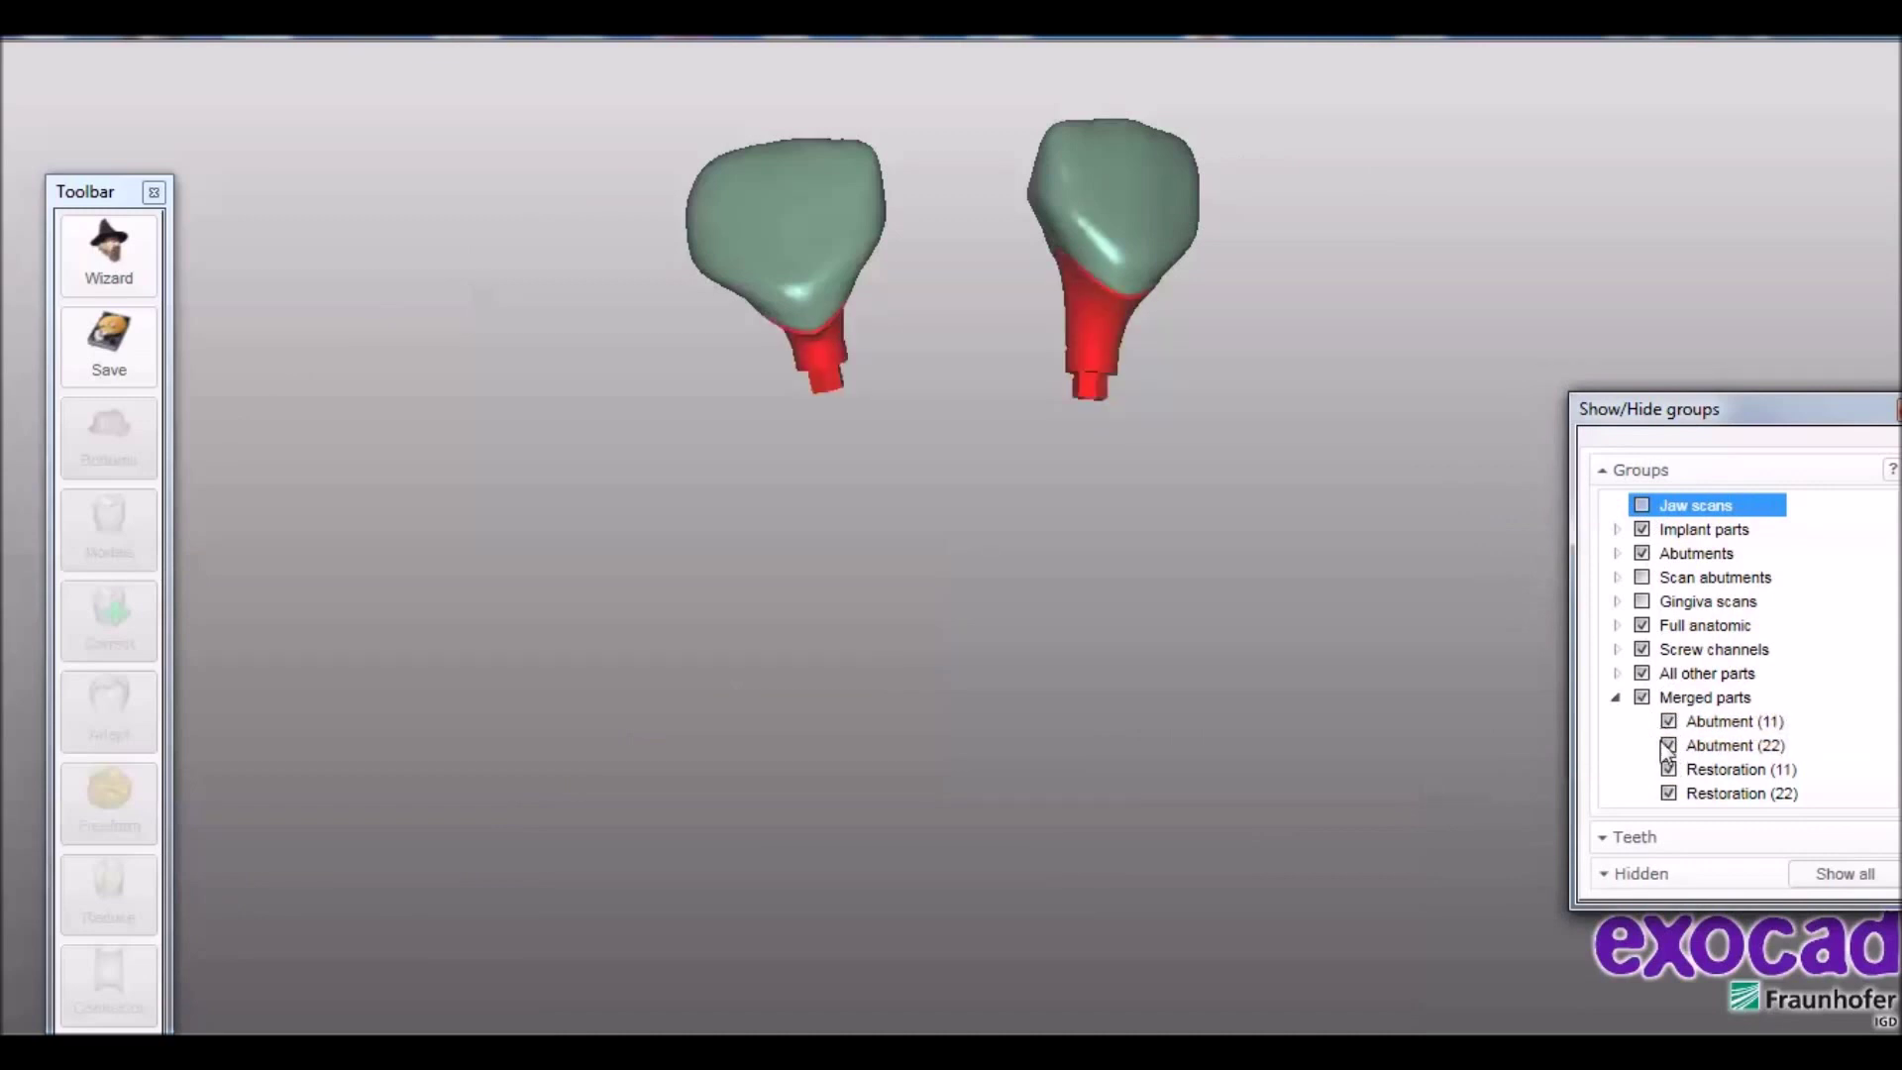
{"action": "left_click", "coordinate": [1669, 794]}
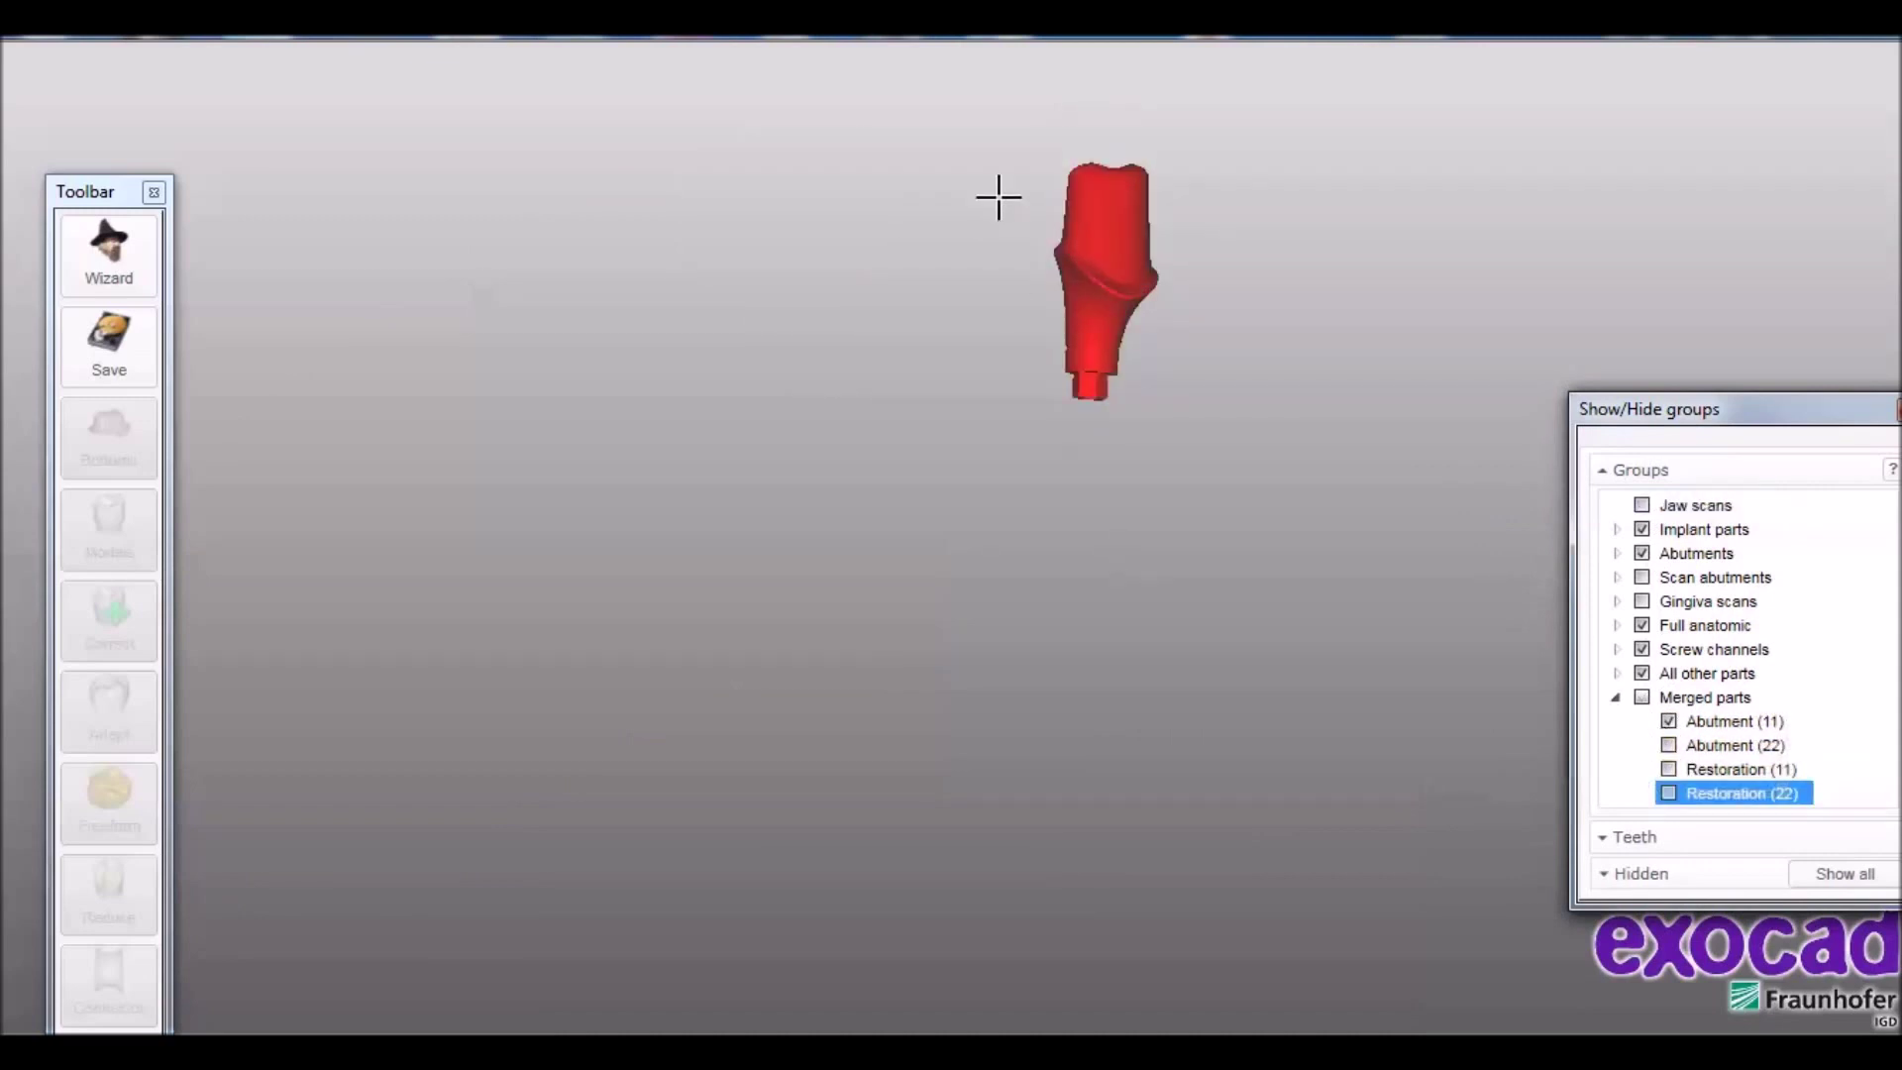
{"action": "right_click", "coordinate": [1084, 238]}
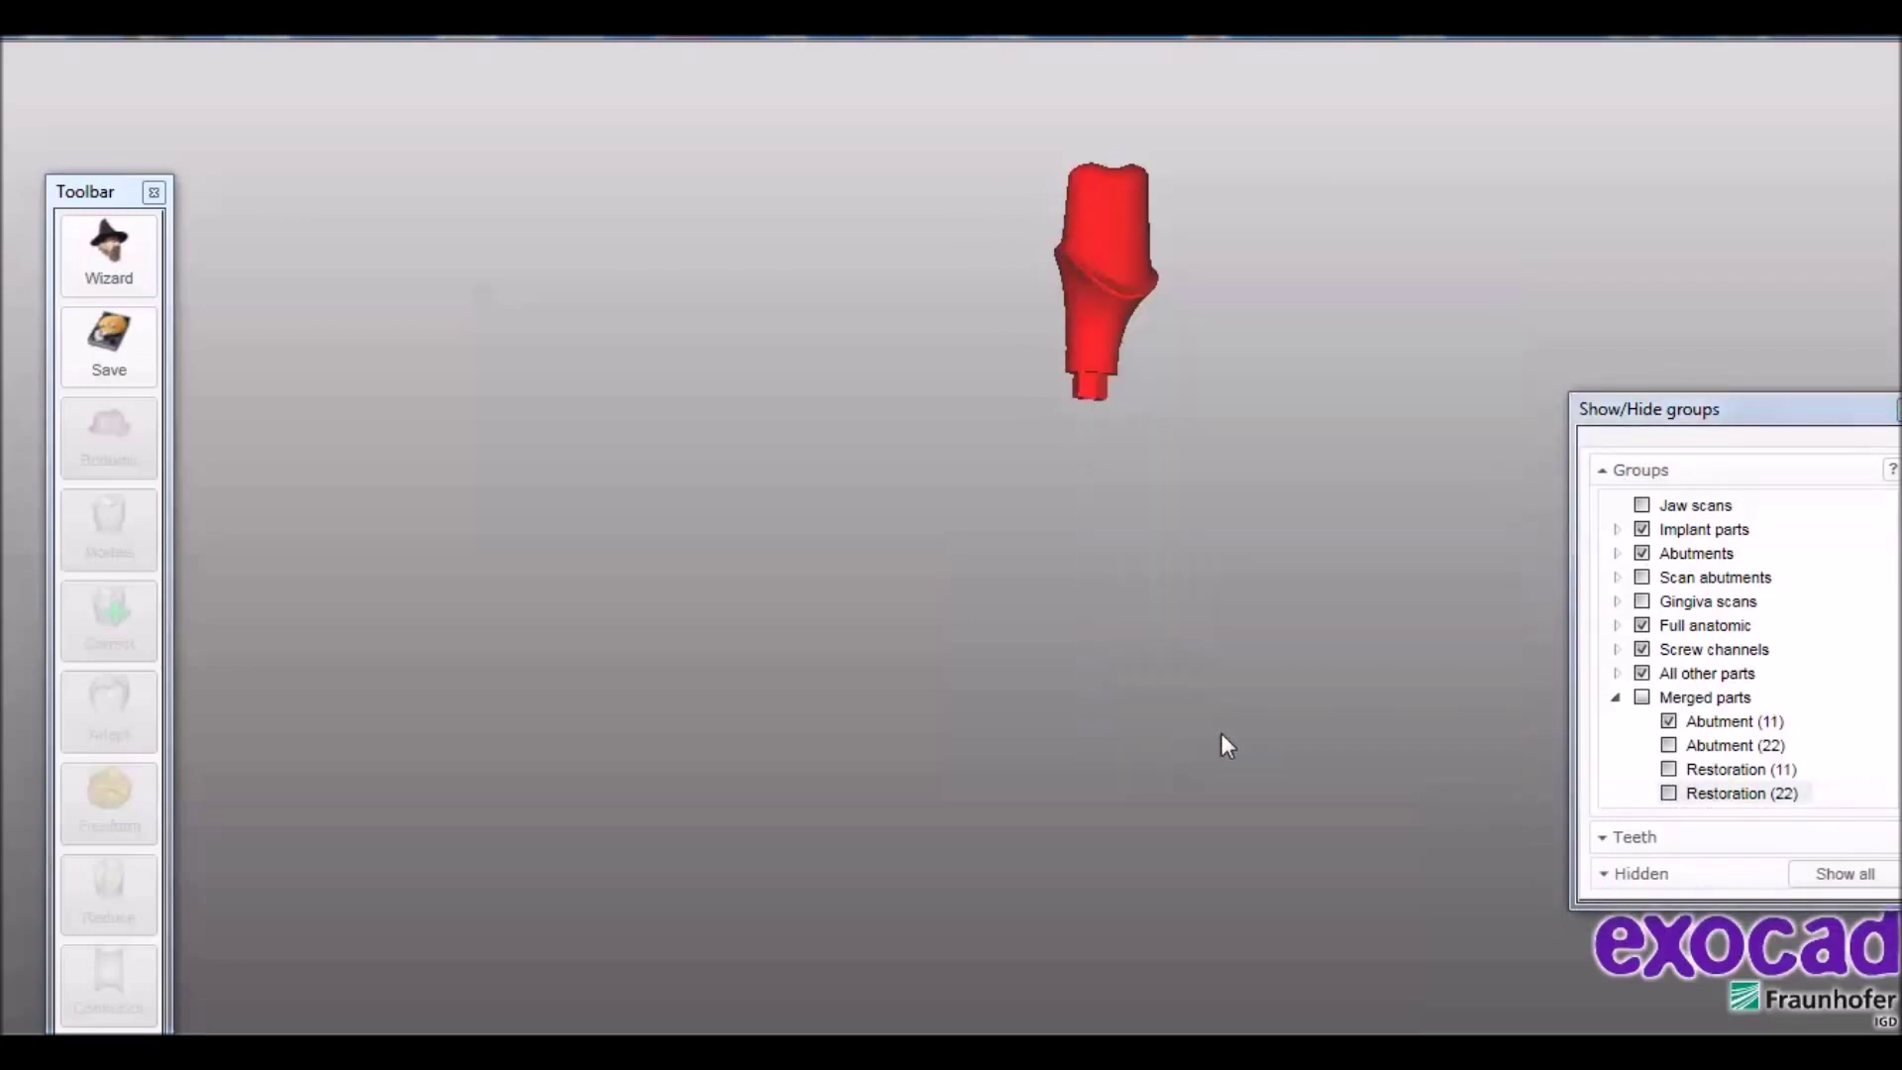
{"action": "mouse_move", "coordinate": [580, 349]}
{"action": "mouse_move", "coordinate": [1307, 349]}
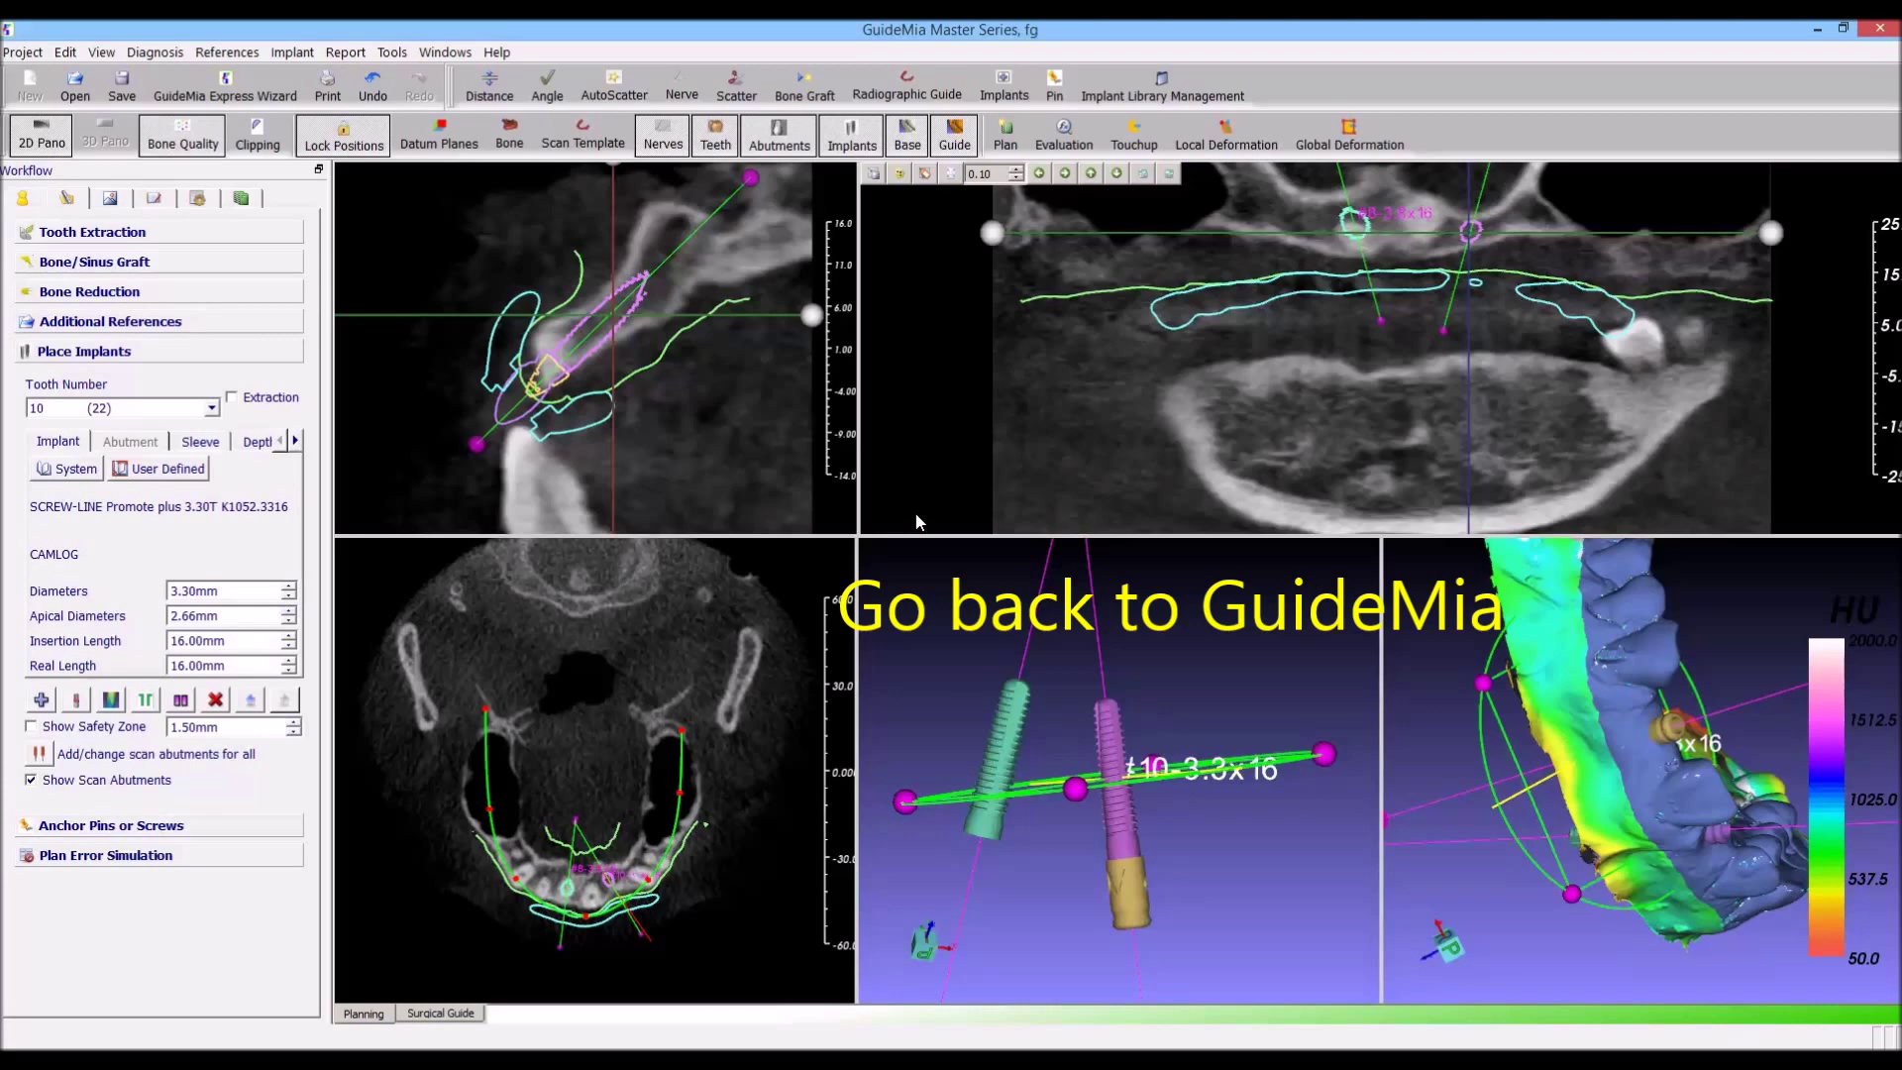
Import the Tooth_11 and Tooth_22 abutment and crown STL files via References > Add Additional Scans
{"action": "left_click", "coordinate": [30, 54]}
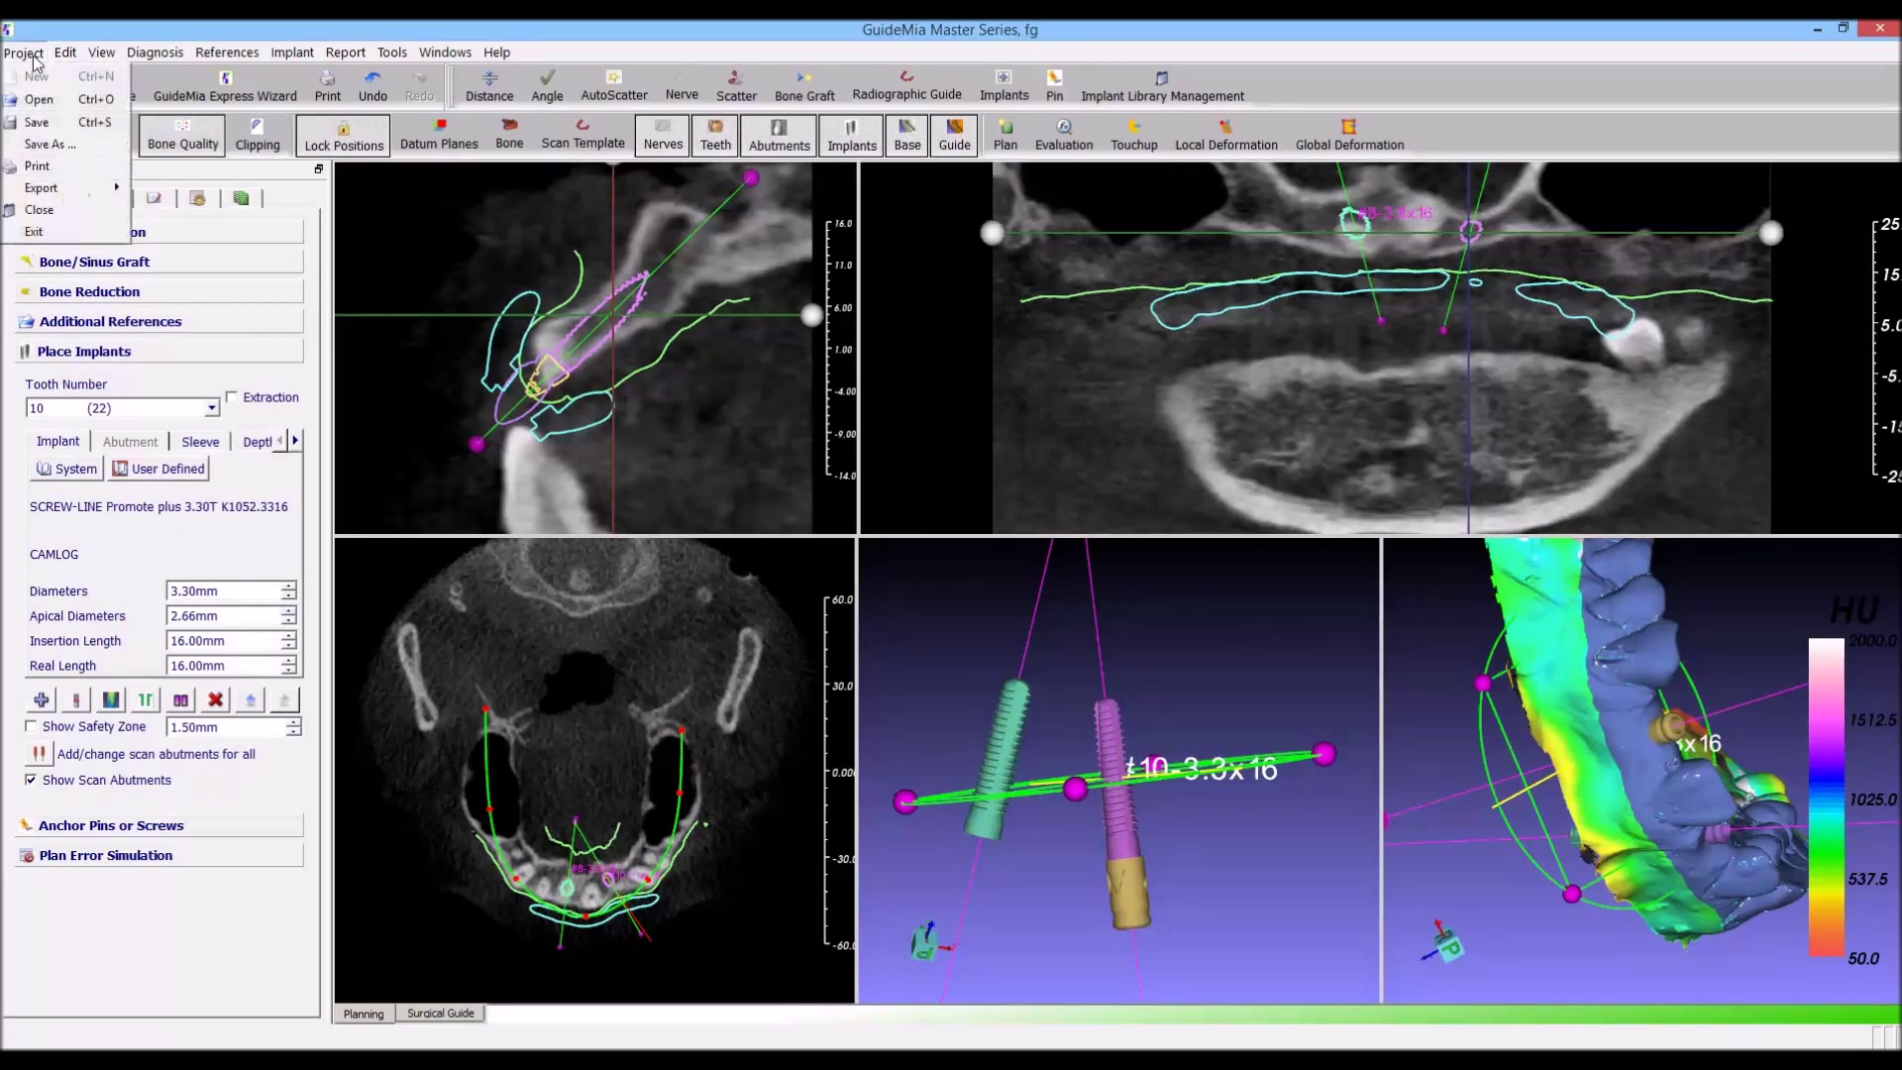
{"action": "mouse_move", "coordinate": [228, 51]}
{"action": "left_click", "coordinate": [313, 357]}
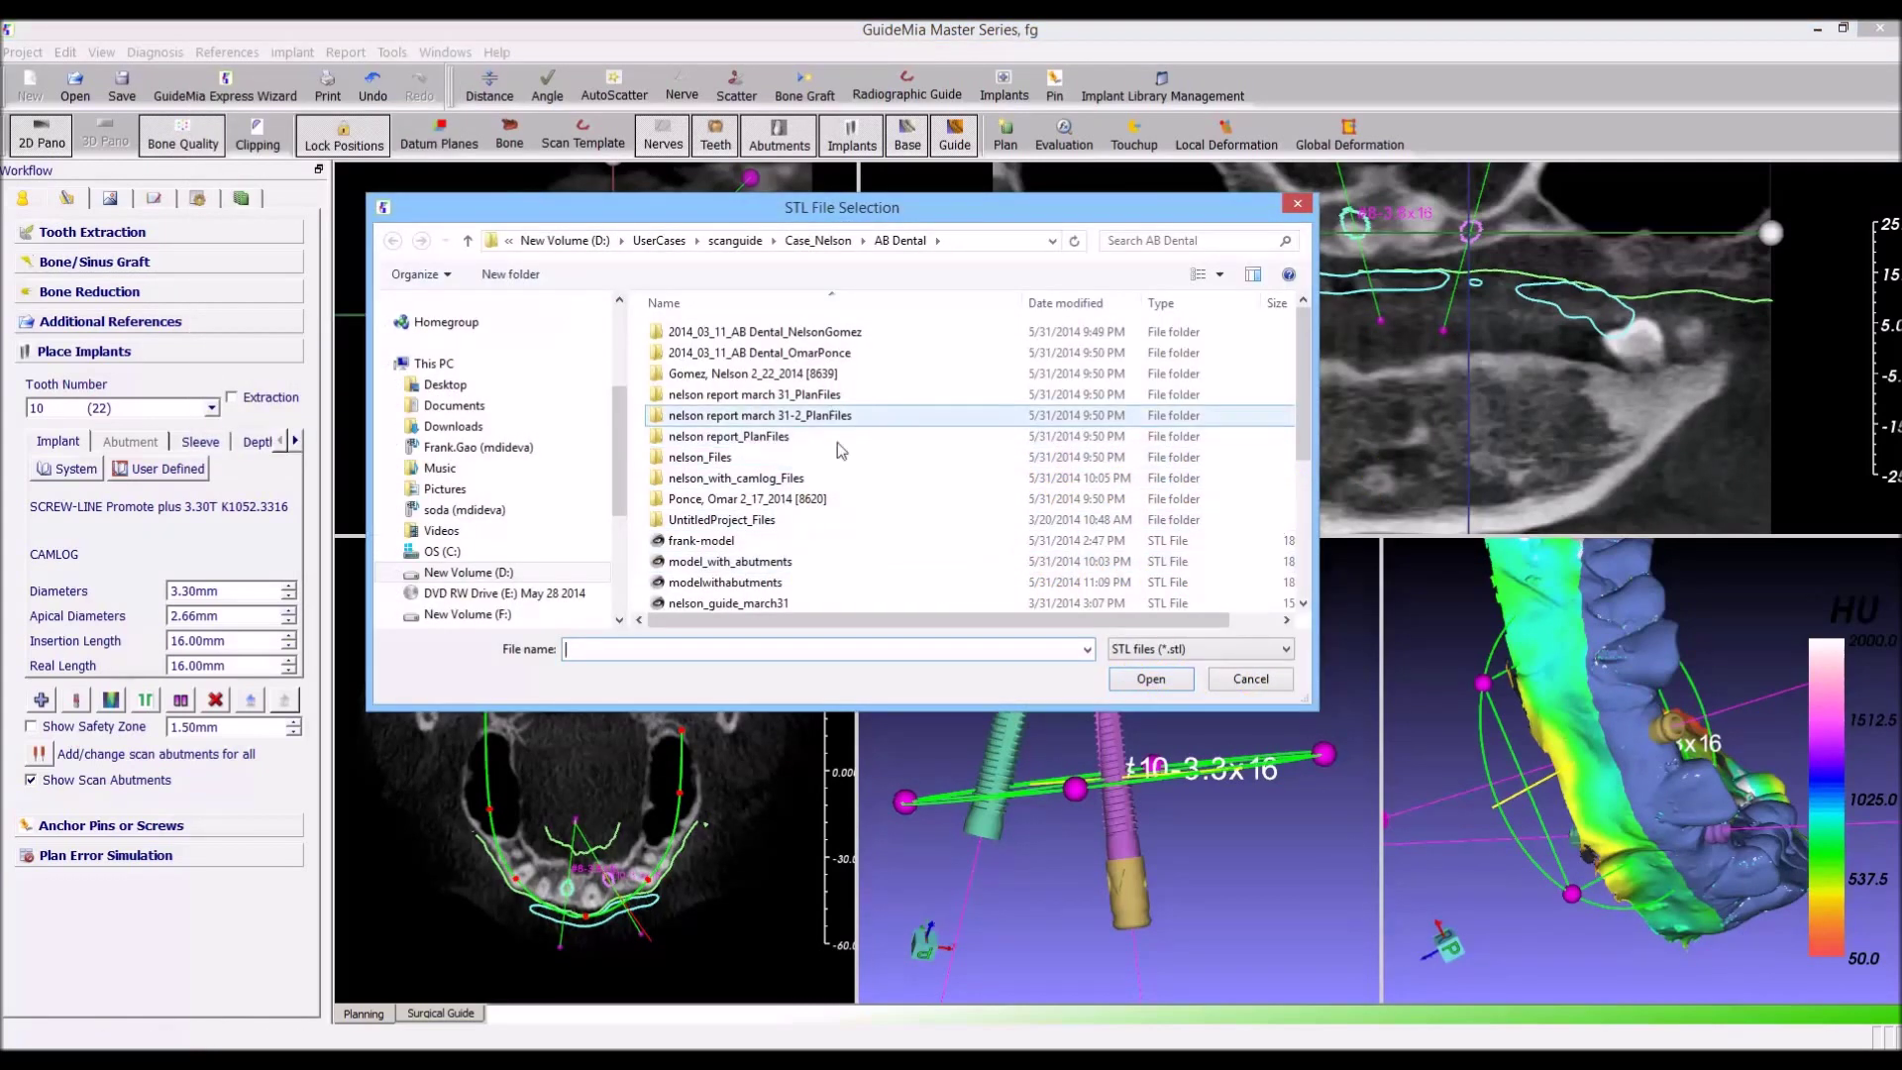
{"action": "left_click", "coordinate": [912, 561]}
{"action": "scroll", "coordinate": [912, 565], "scroll_direction": "down", "scroll_amount": 4}
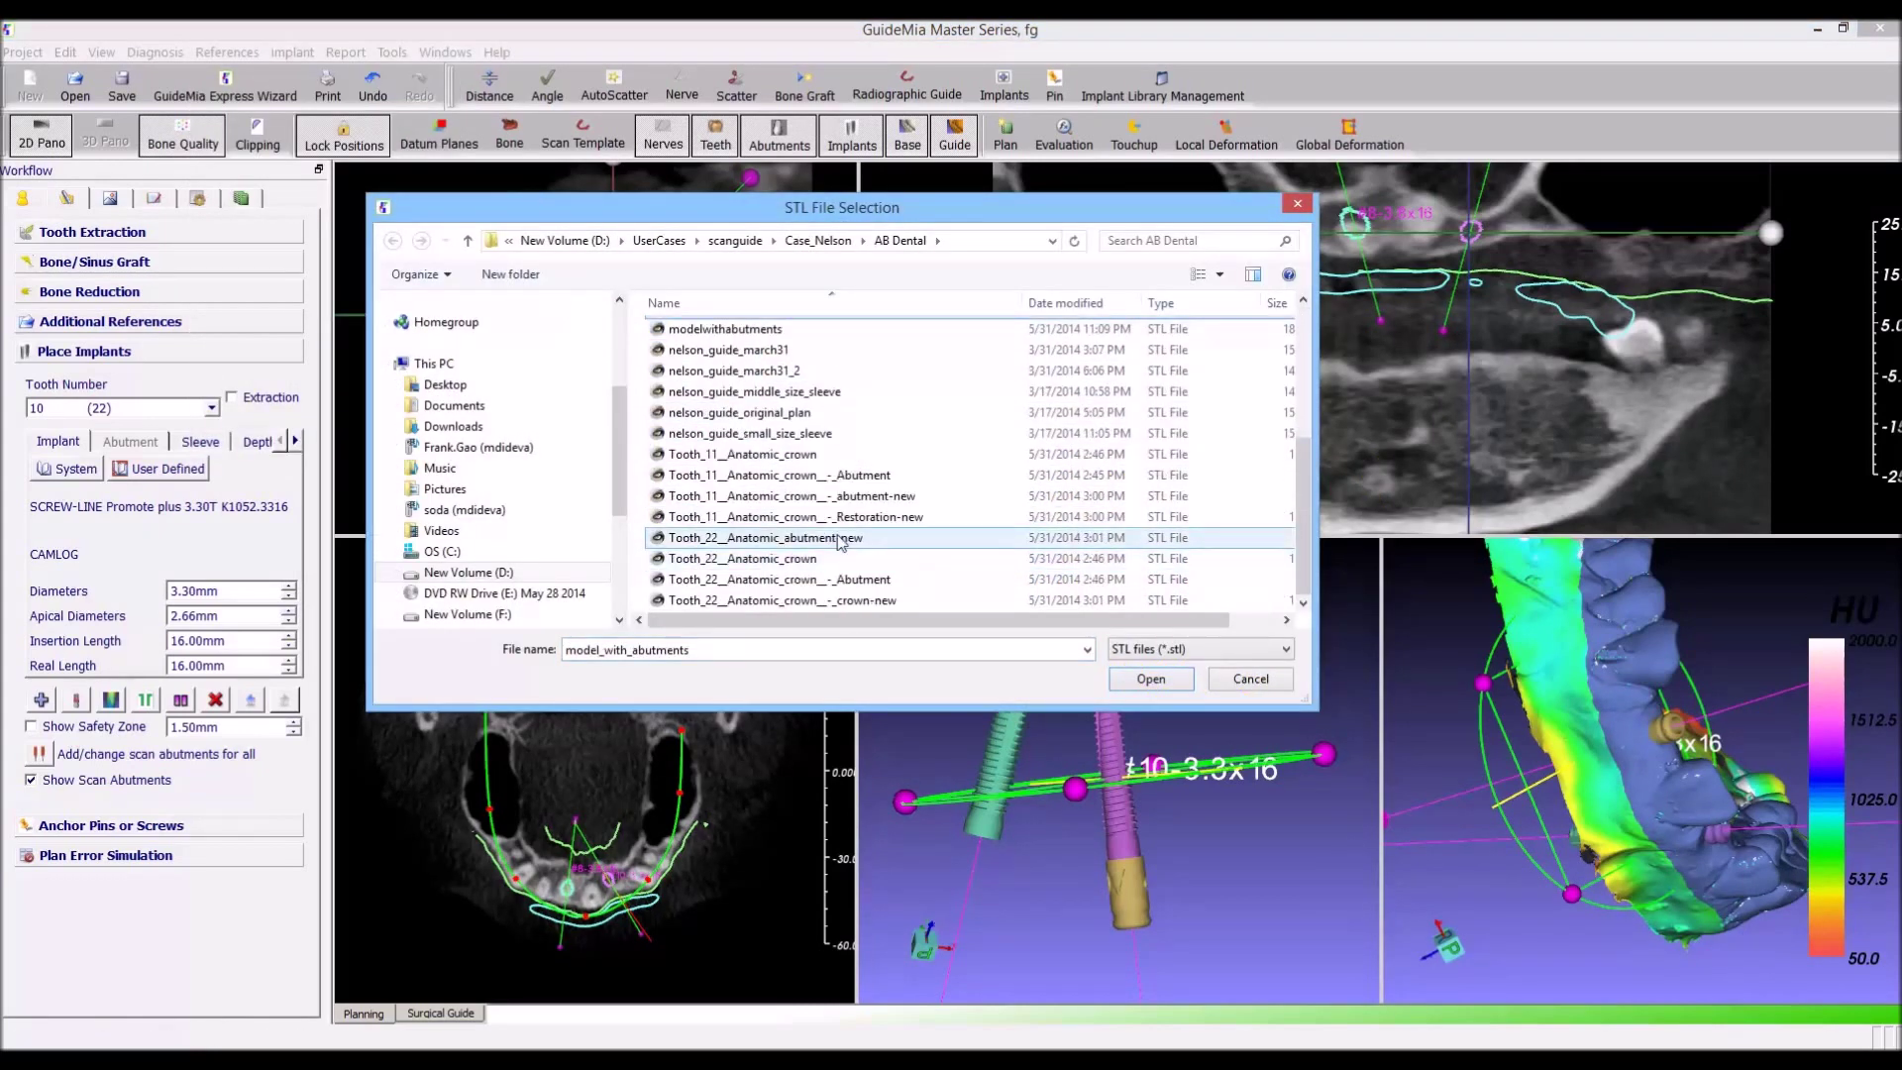
{"action": "left_click", "coordinate": [857, 496]}
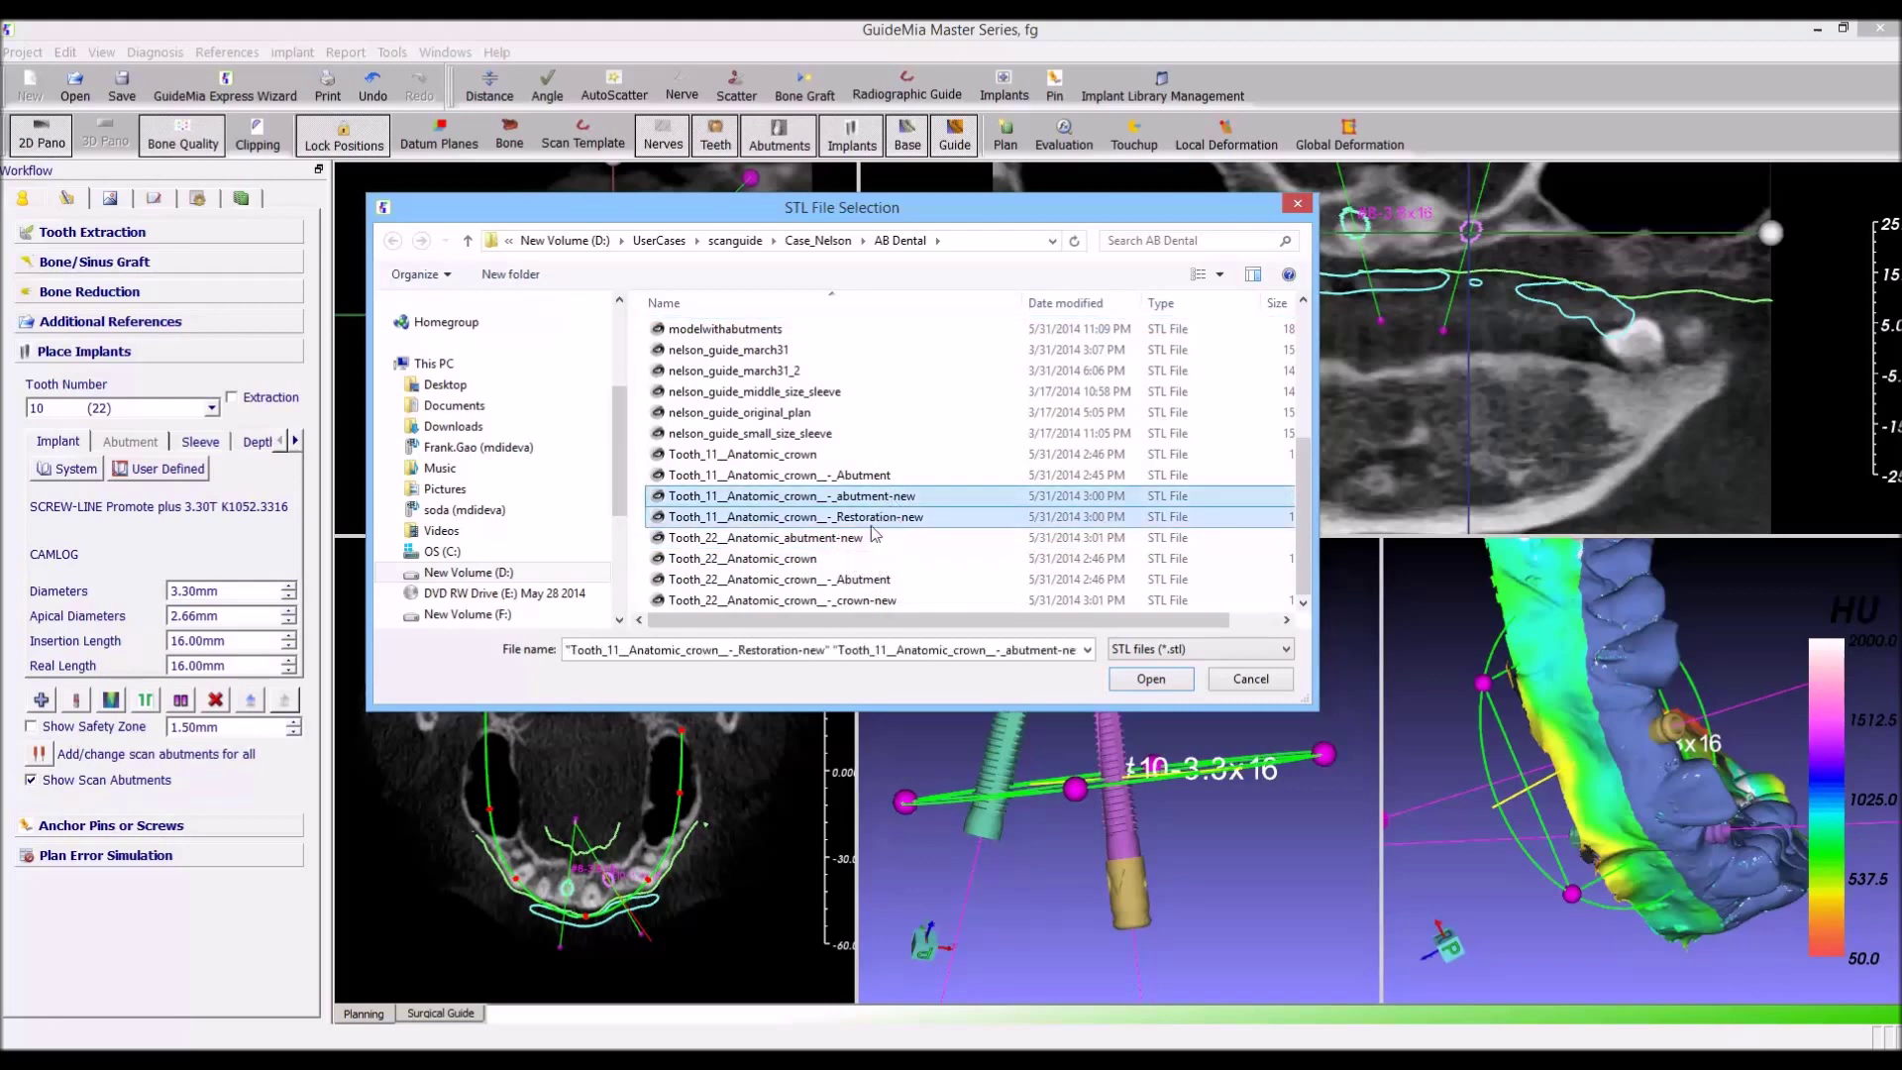
{"action": "left_click", "coordinate": [857, 537], "text": "ctrl"}
{"action": "left_click", "coordinate": [876, 601], "text": "ctrl"}
{"action": "left_click", "coordinate": [1129, 681]}
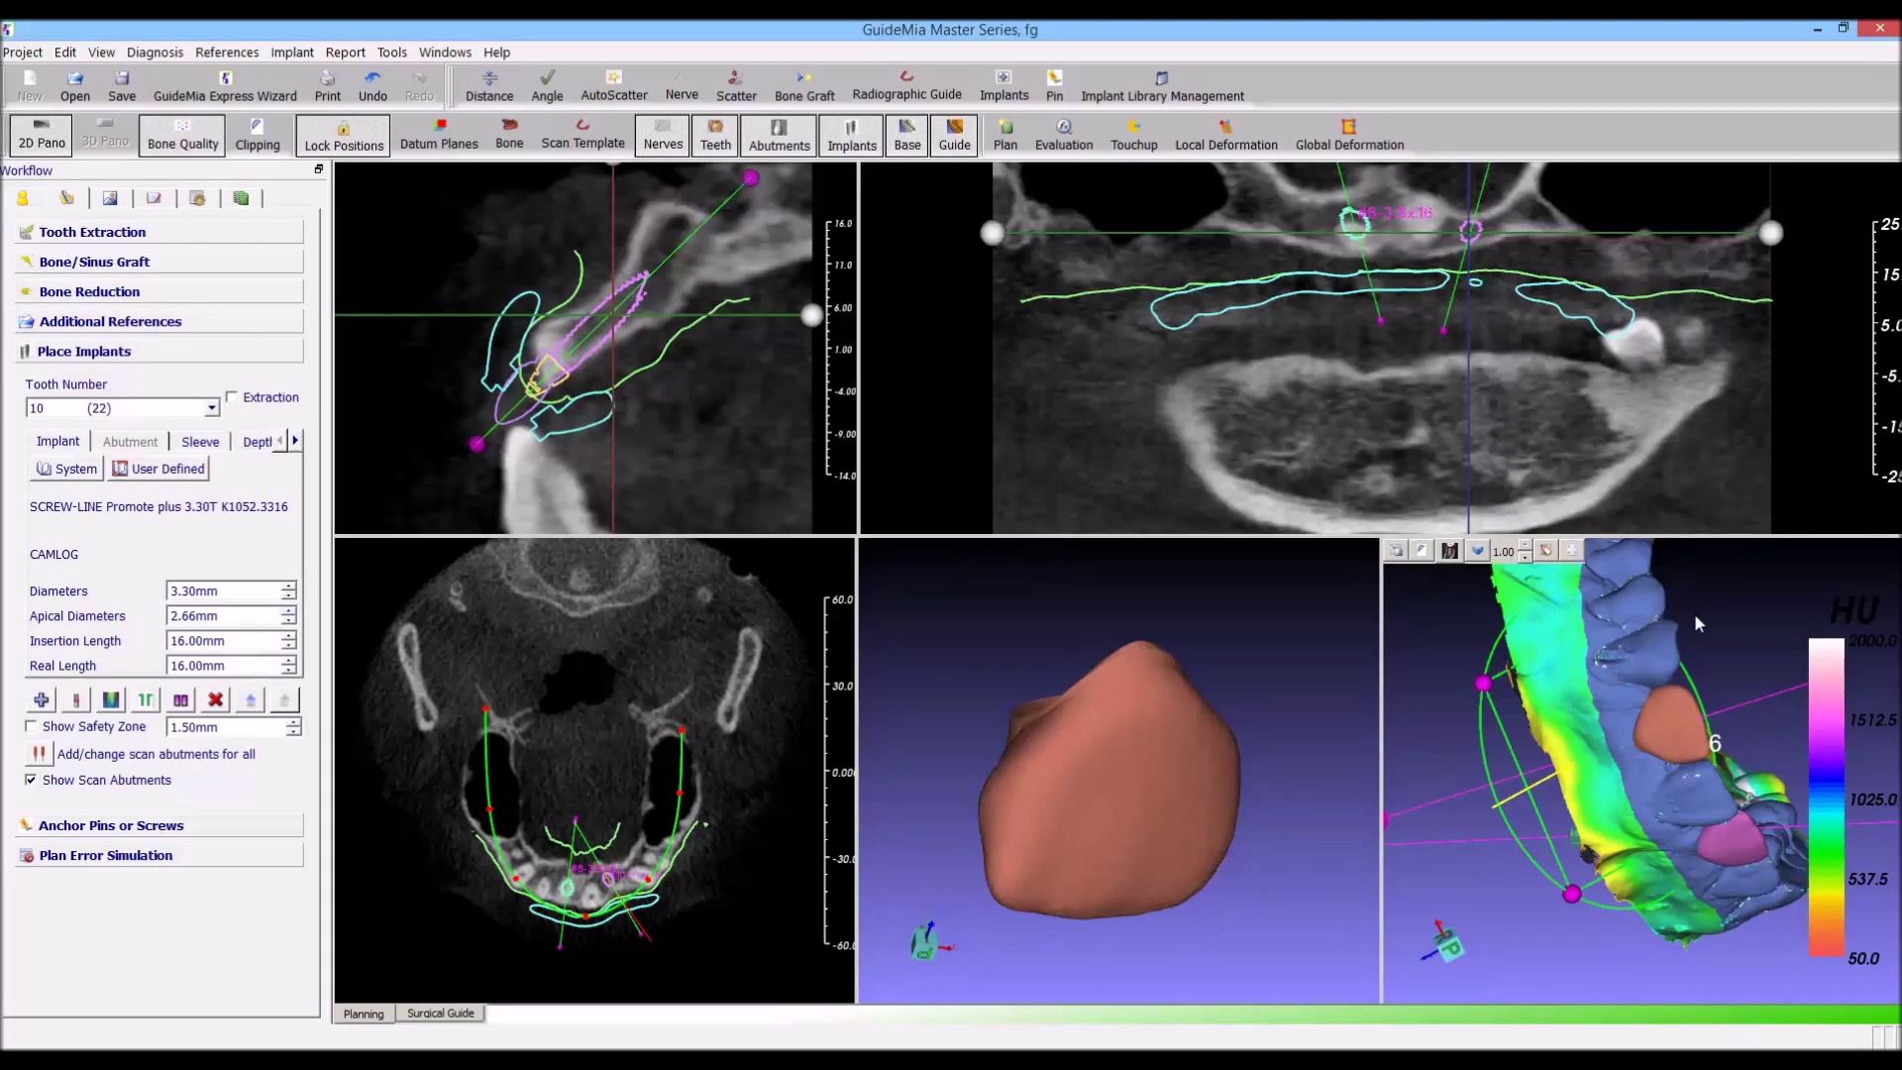
Hide the bone mesh, blue scan model, yellow collar band and right orange crown
{"action": "mouse_move", "coordinate": [1630, 626]}
{"action": "left_mouse_down"}
{"action": "mouse_move", "coordinate": [1547, 598]}
{"action": "mouse_move", "coordinate": [1613, 524]}
{"action": "mouse_move", "coordinate": [1486, 627]}
{"action": "left_mouse_up"}
{"action": "right_click", "coordinate": [1537, 666]}
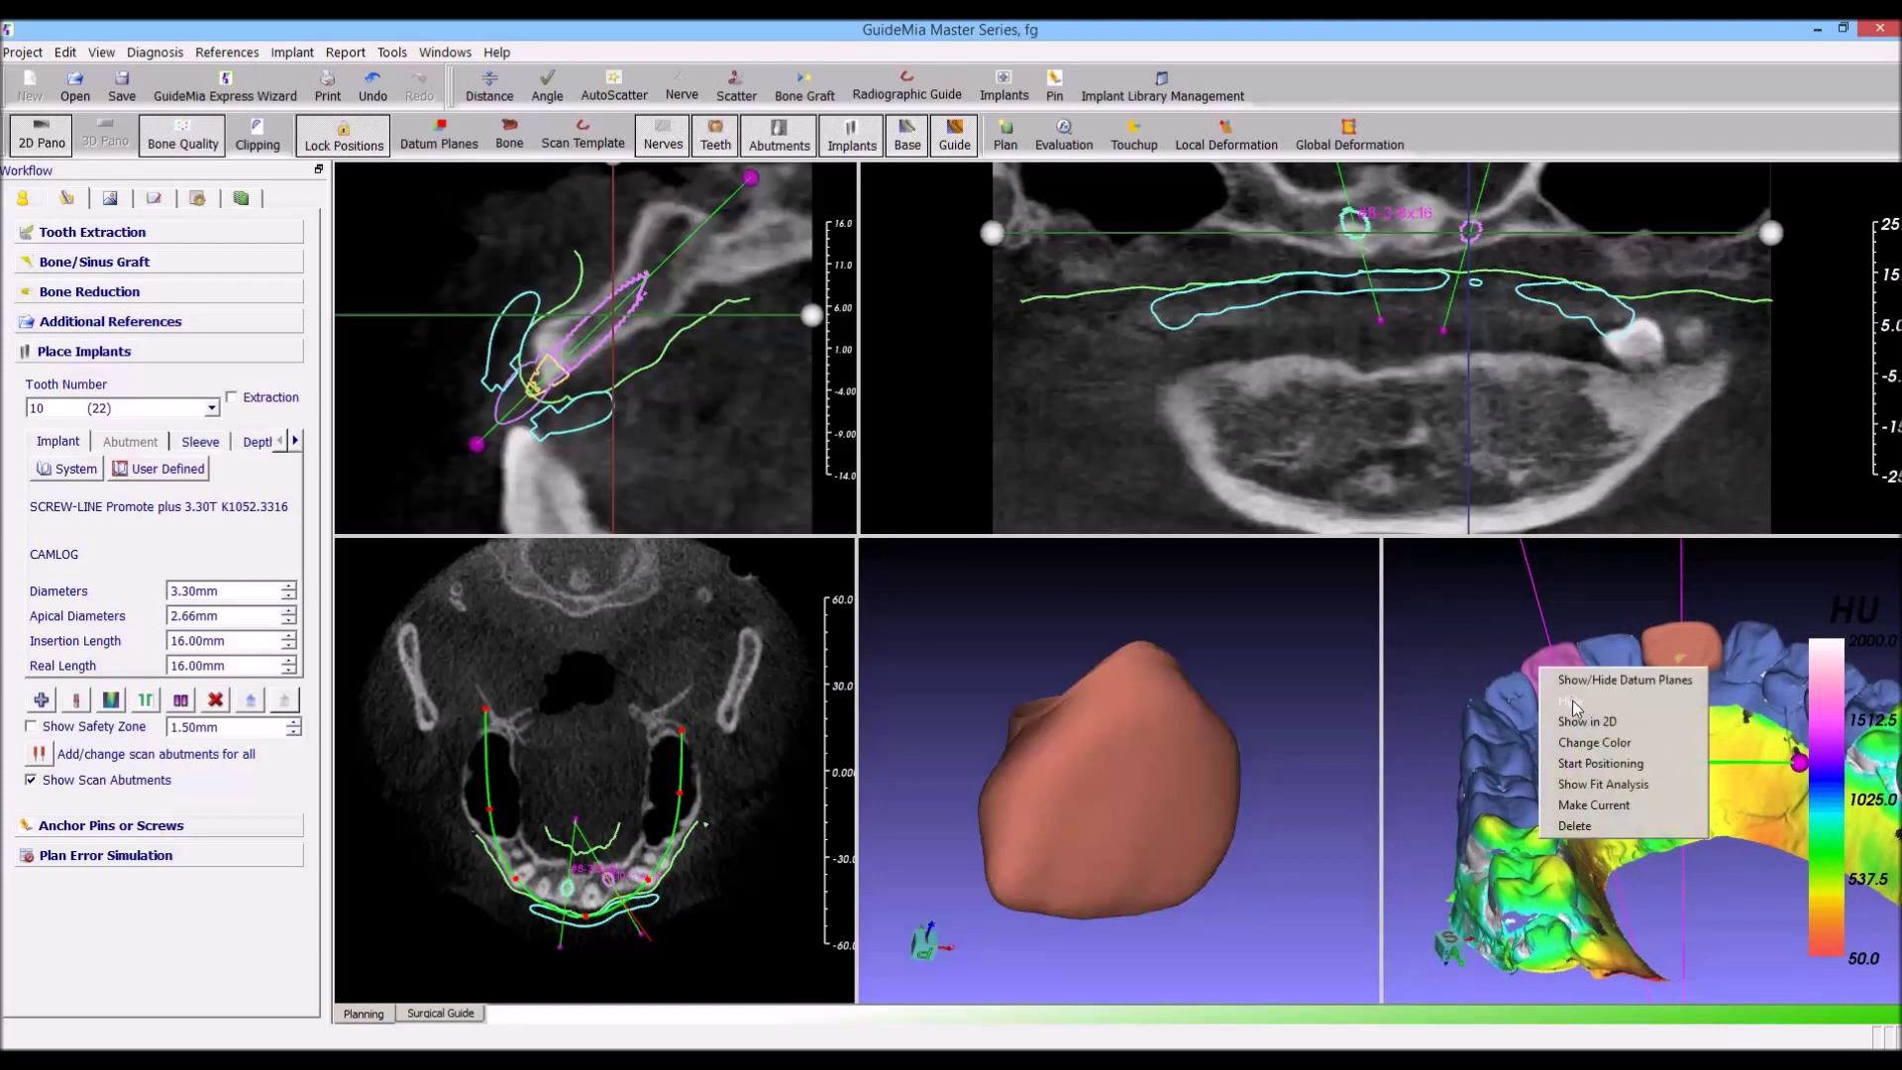
{"action": "left_click", "coordinate": [1572, 700]}
{"action": "right_click", "coordinate": [1657, 642]}
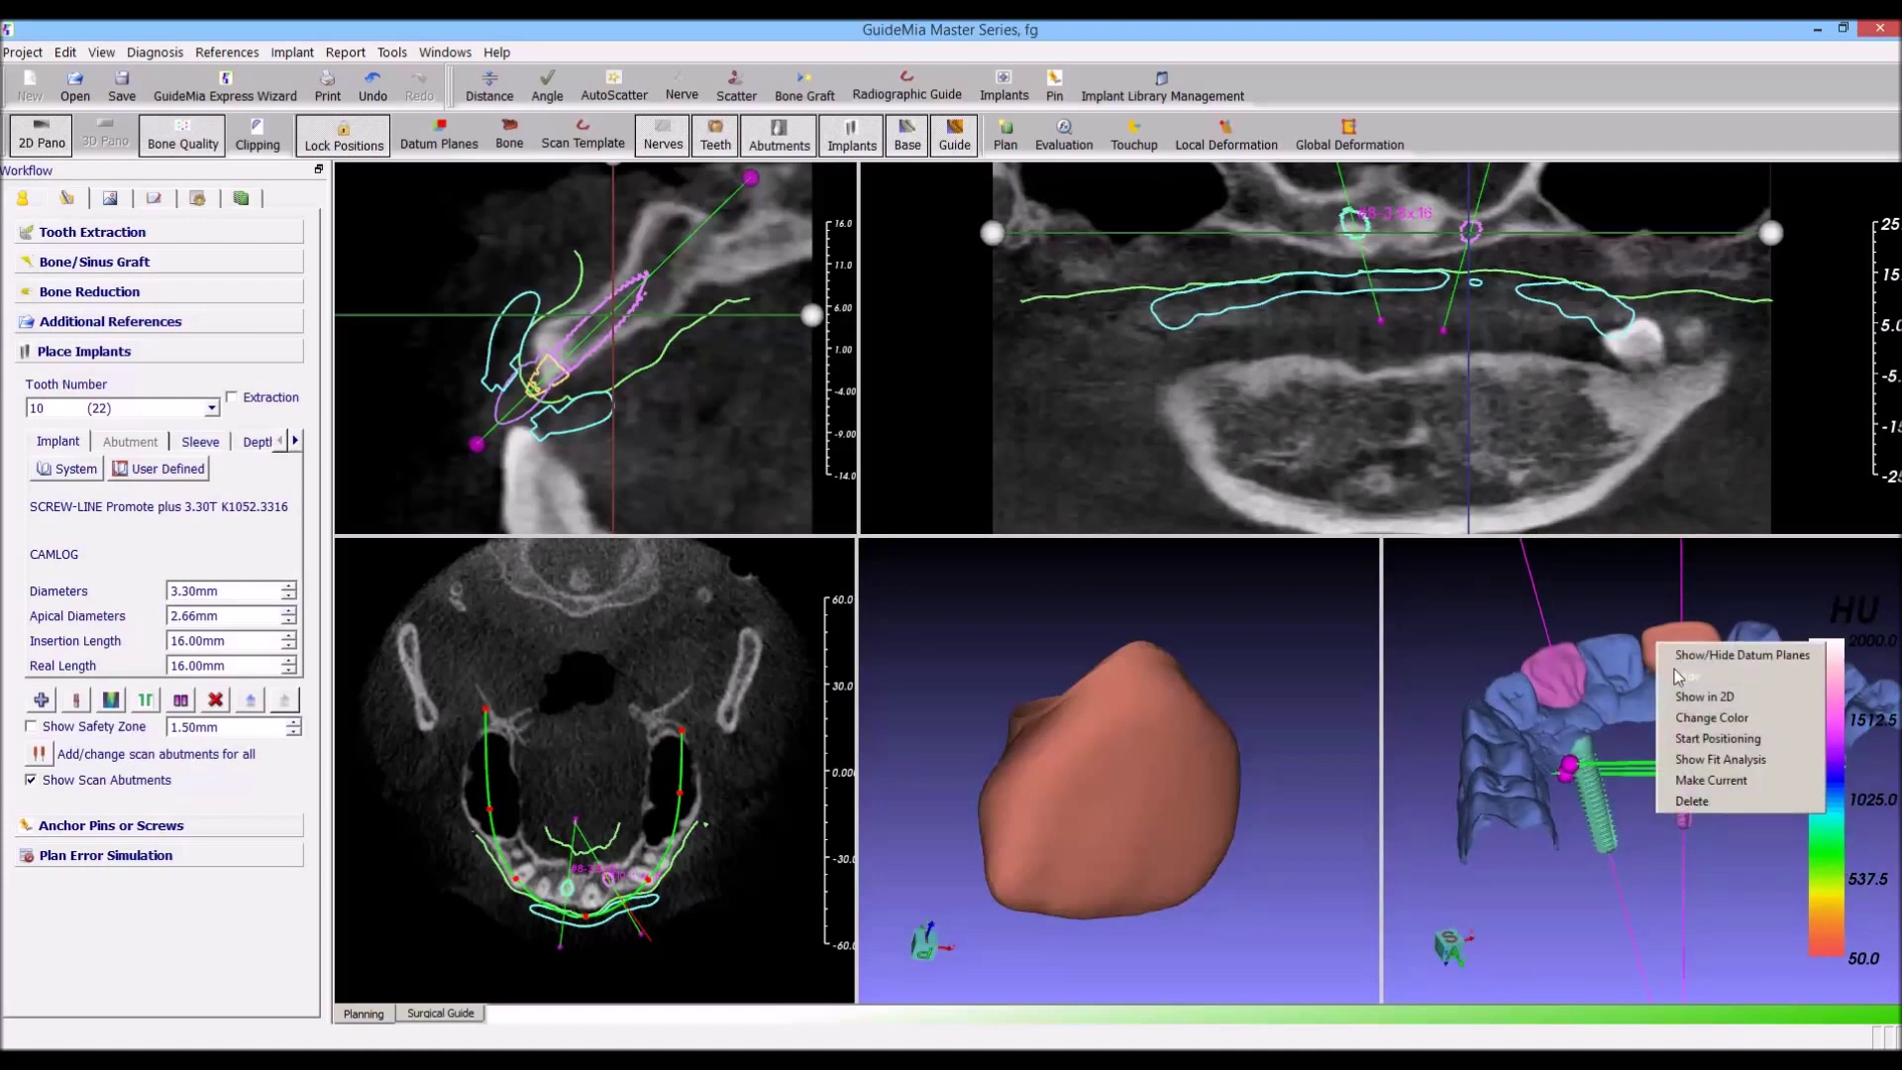
{"action": "left_click", "coordinate": [1675, 669]}
{"action": "right_click", "coordinate": [1656, 650]}
{"action": "left_click", "coordinate": [1678, 676]}
{"action": "right_click", "coordinate": [1656, 640]}
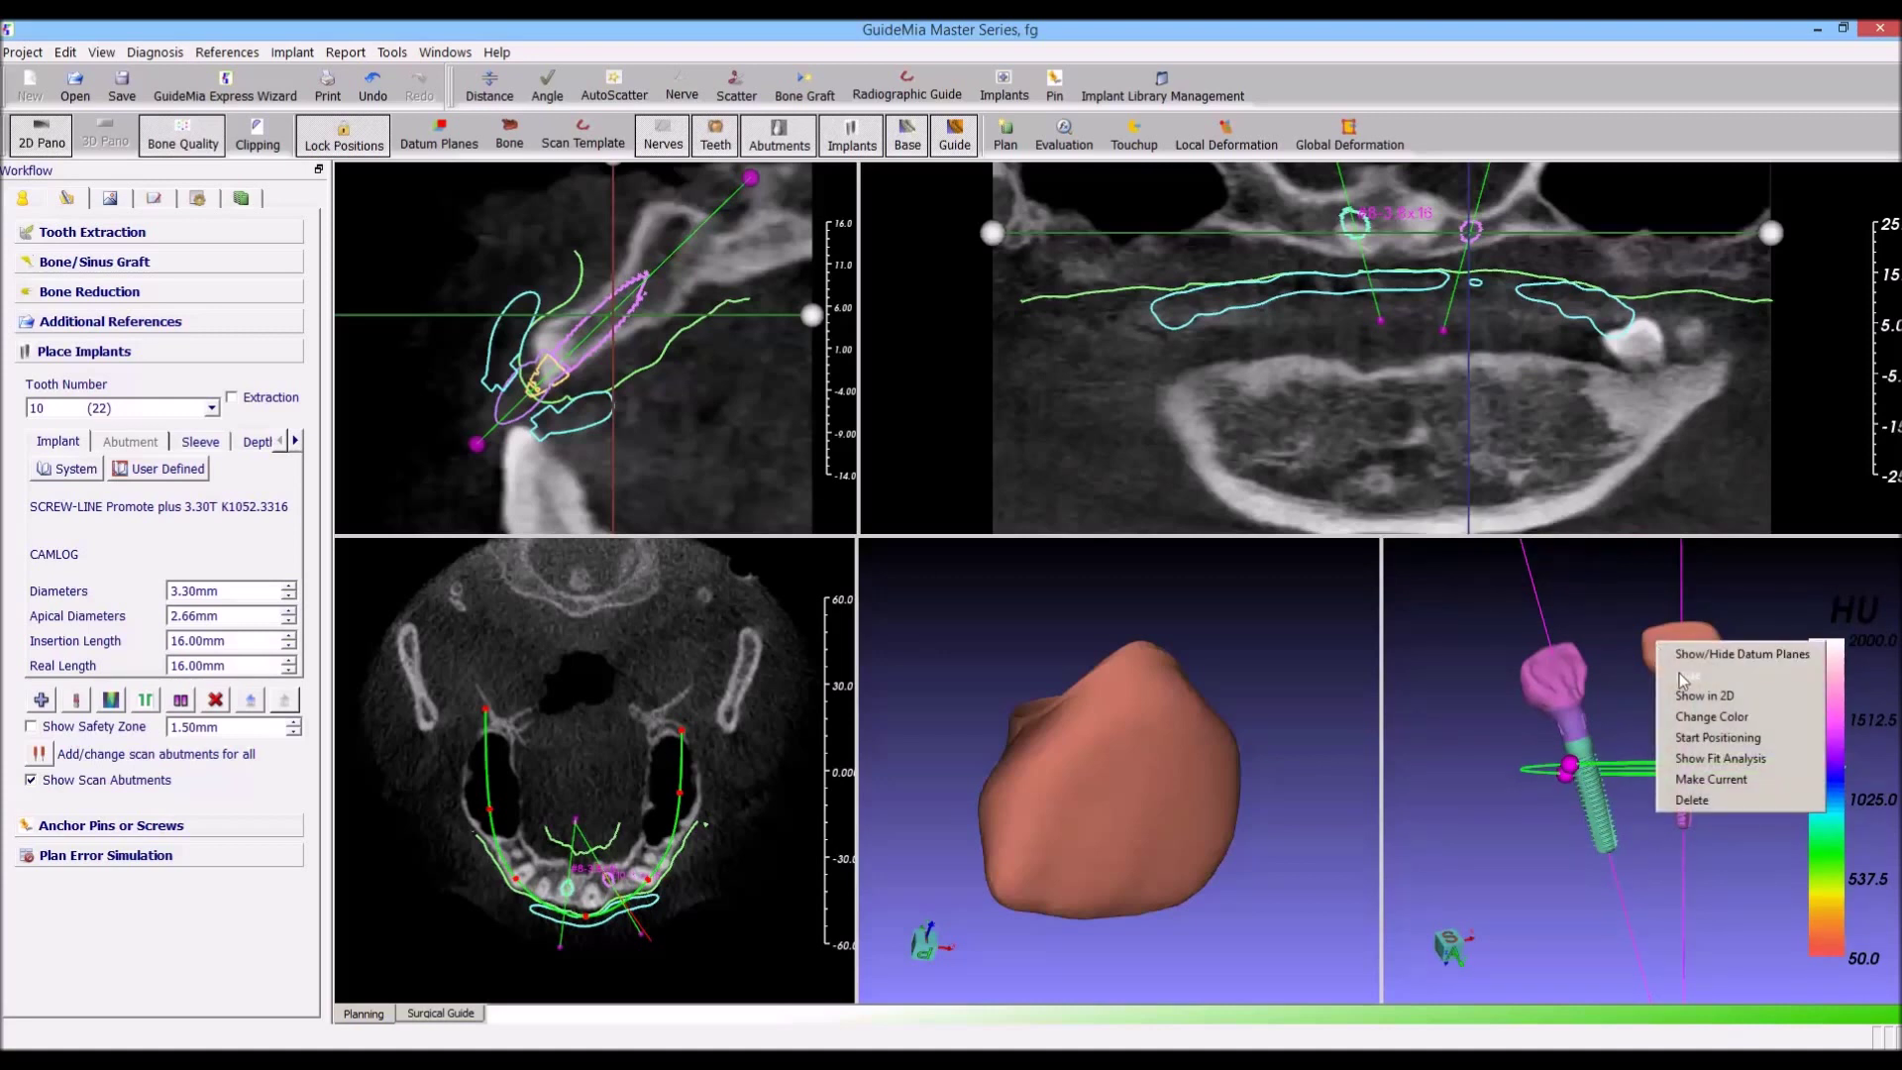
{"action": "left_click", "coordinate": [1679, 674]}
Hide the left implant's crown and show the green scan template
{"action": "mouse_move", "coordinate": [1671, 649]}
{"action": "left_mouse_down"}
{"action": "mouse_move", "coordinate": [1785, 654]}
{"action": "mouse_move", "coordinate": [1732, 716]}
{"action": "left_mouse_up"}
{"action": "scroll", "coordinate": [1732, 715], "scroll_direction": "up", "scroll_amount": 3}
{"action": "scroll", "coordinate": [1597, 646], "scroll_direction": "up", "scroll_amount": 3}
{"action": "scroll", "coordinate": [1833, 649], "scroll_direction": "up", "scroll_amount": 3}
{"action": "mouse_move", "coordinate": [1833, 649]}
{"action": "left_mouse_down"}
{"action": "mouse_move", "coordinate": [1411, 640]}
{"action": "mouse_move", "coordinate": [1662, 673]}
{"action": "mouse_move", "coordinate": [1551, 689]}
{"action": "left_mouse_up"}
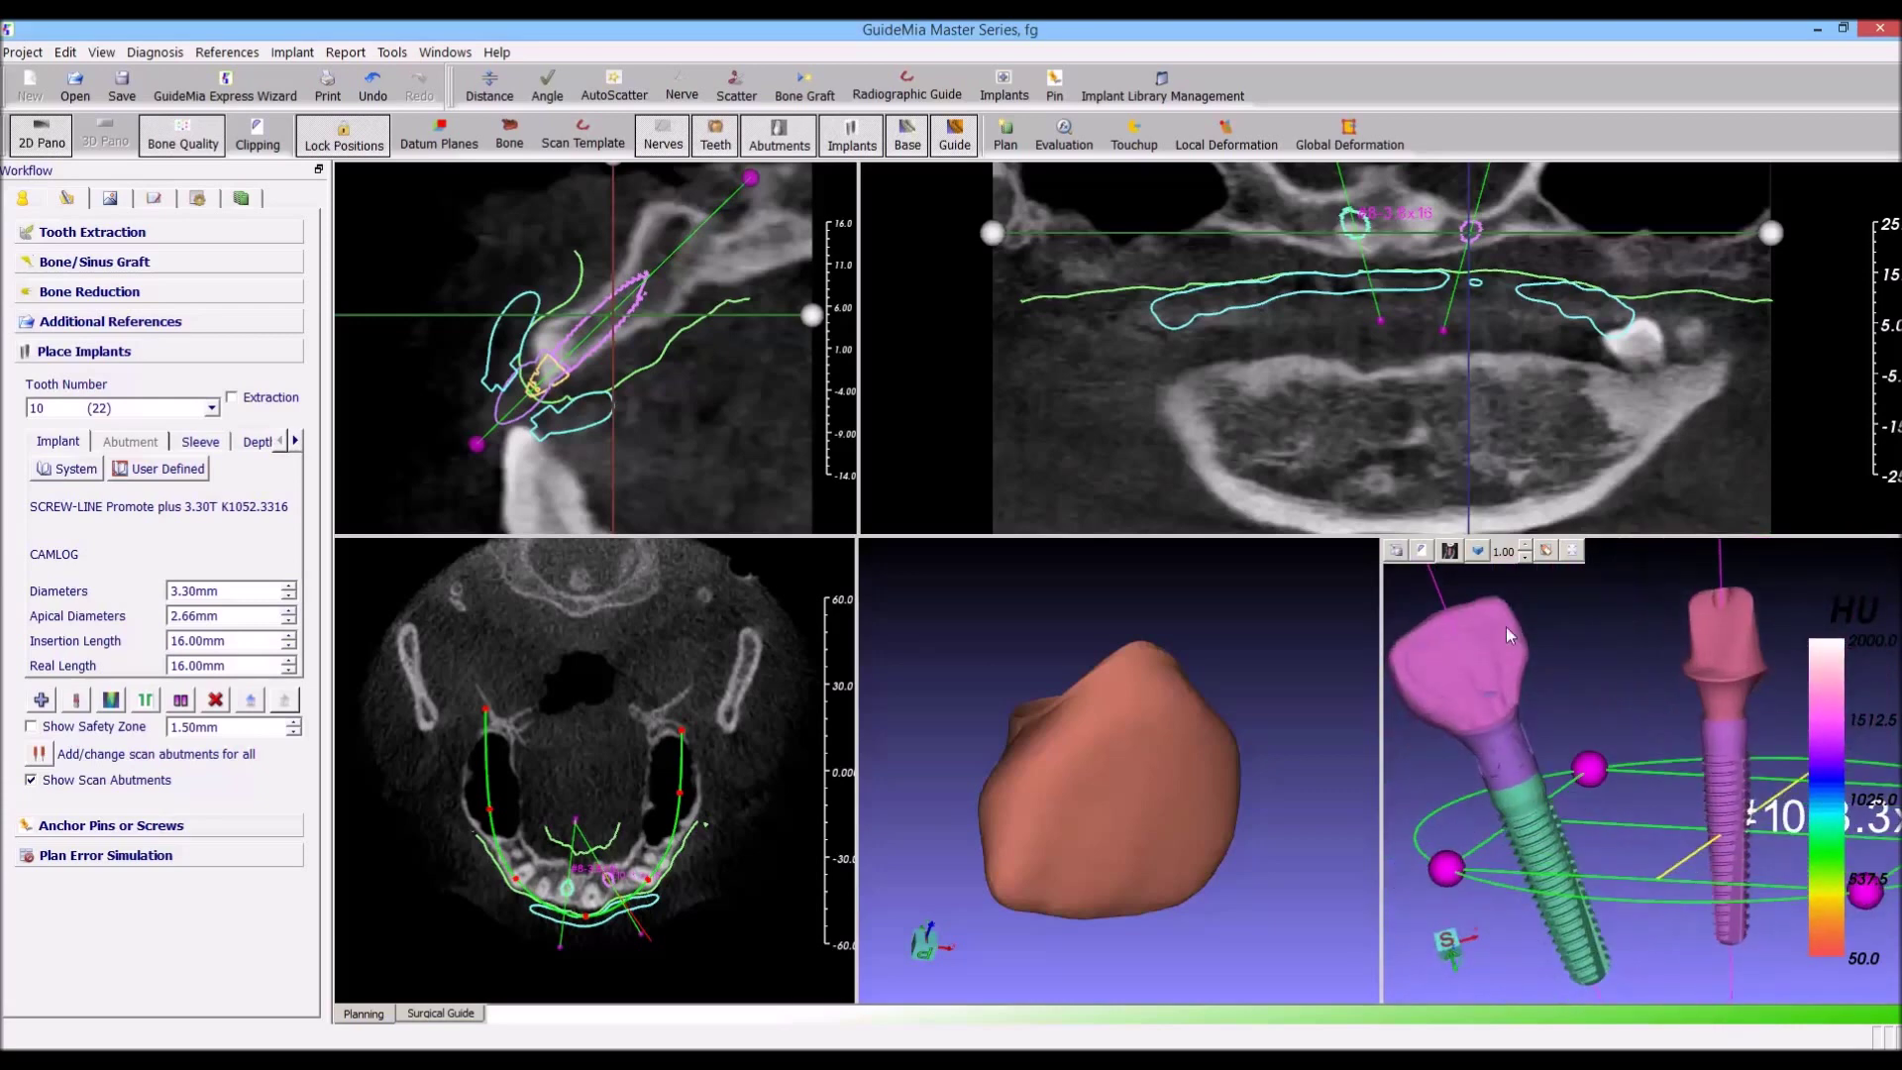
{"action": "right_click", "coordinate": [1508, 634]}
{"action": "left_click", "coordinate": [1552, 663]}
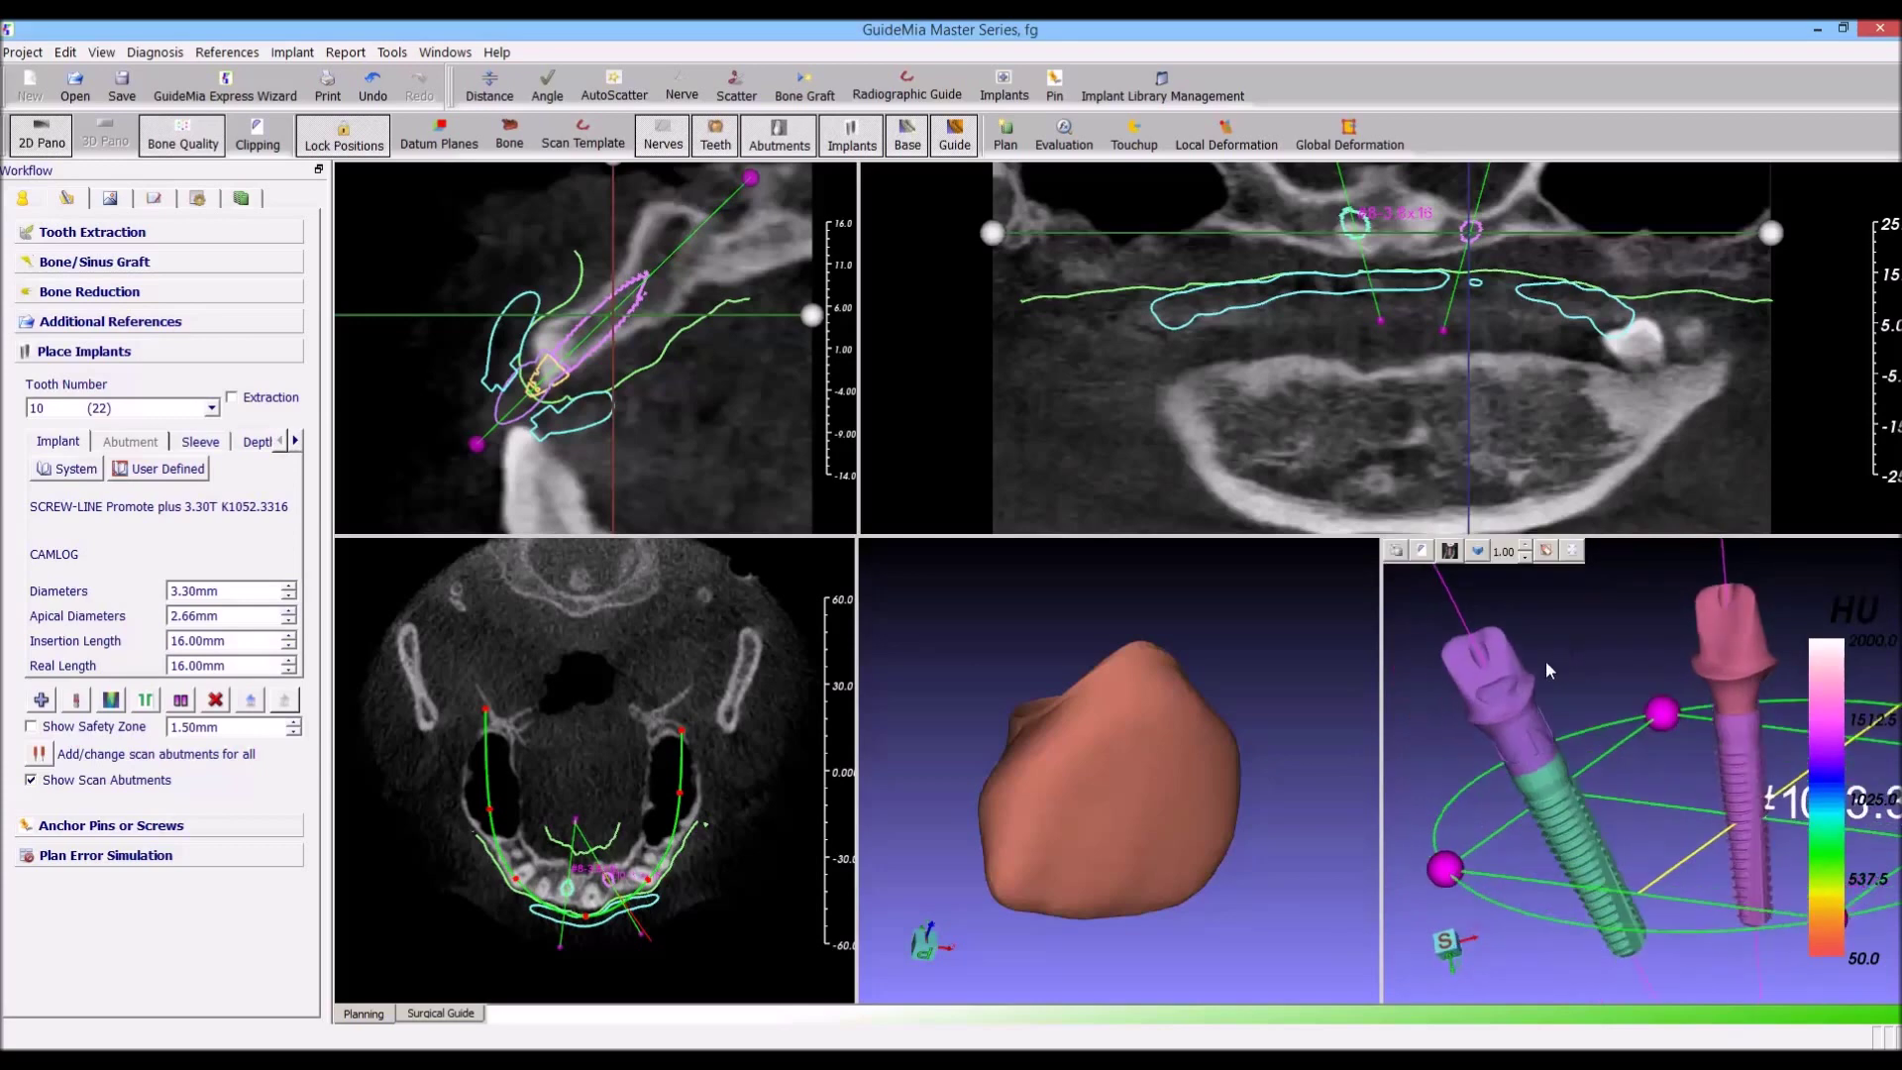
{"action": "left_click", "coordinate": [602, 133]}
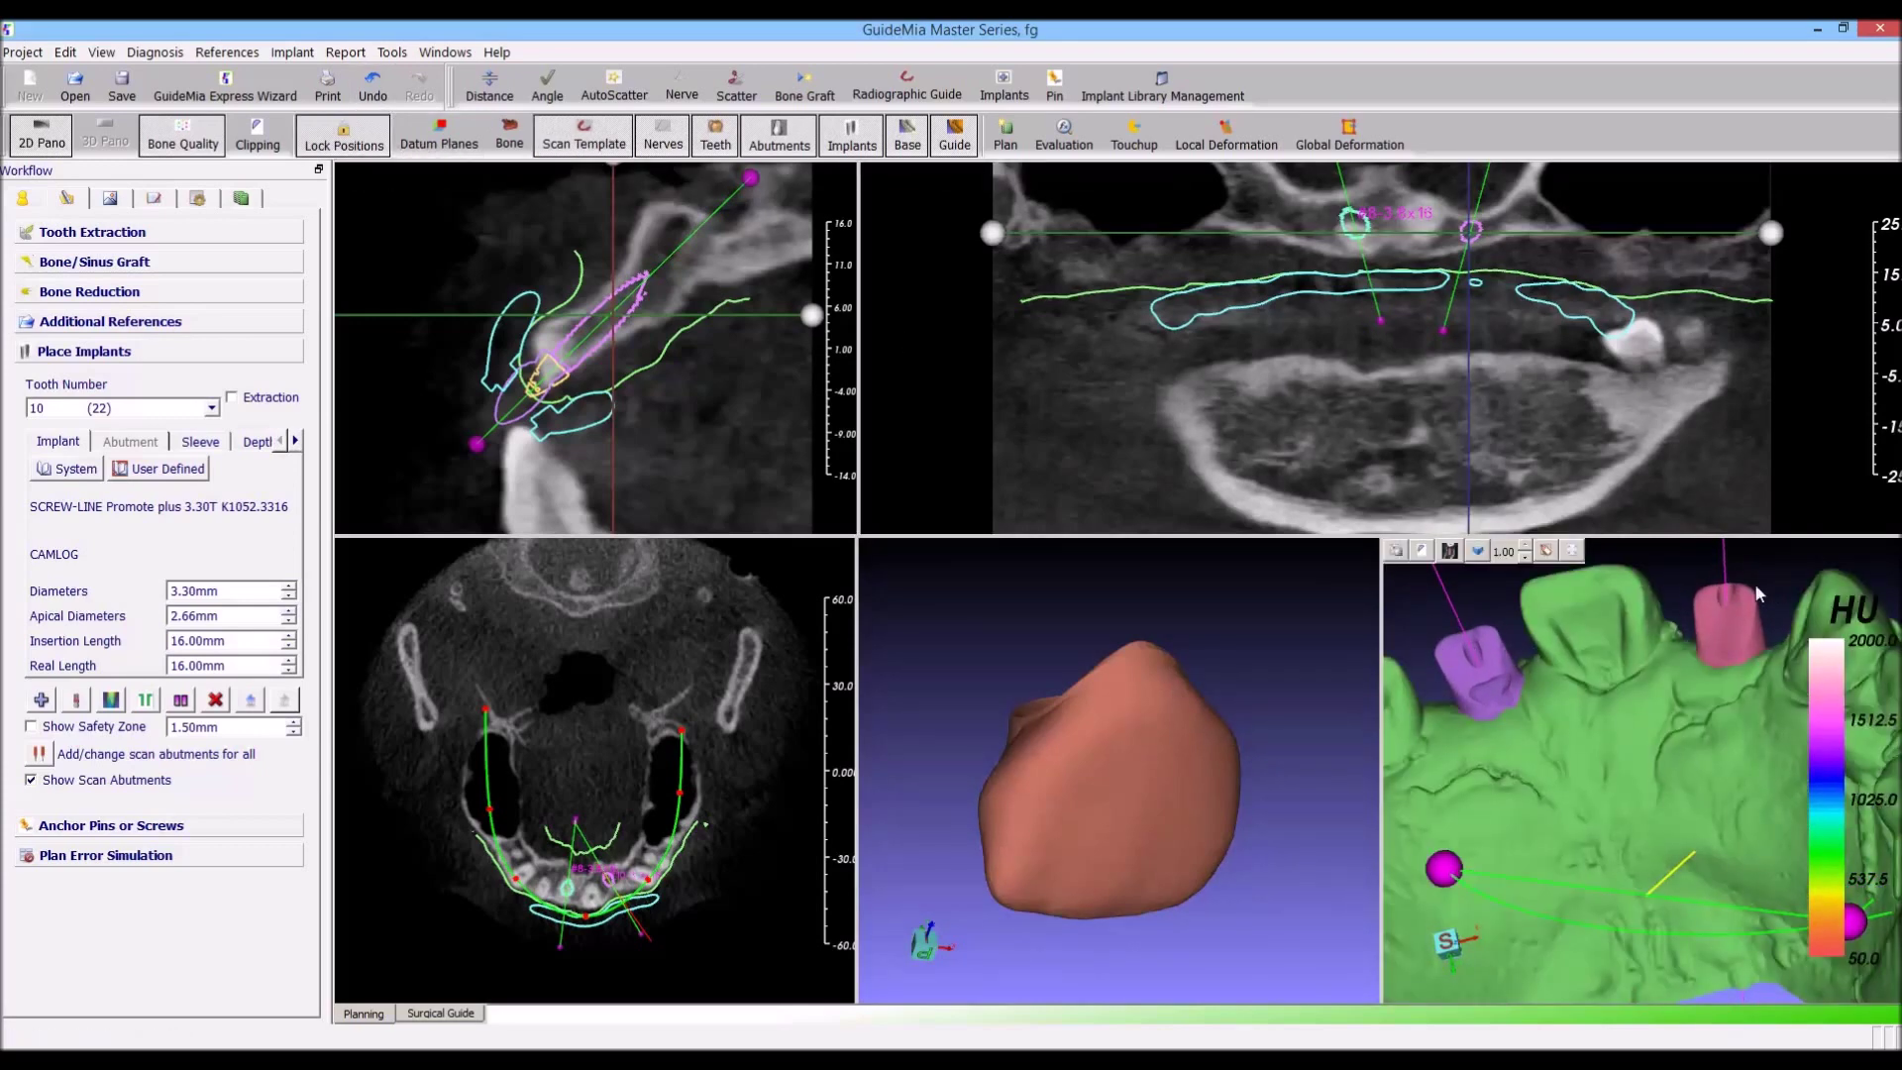